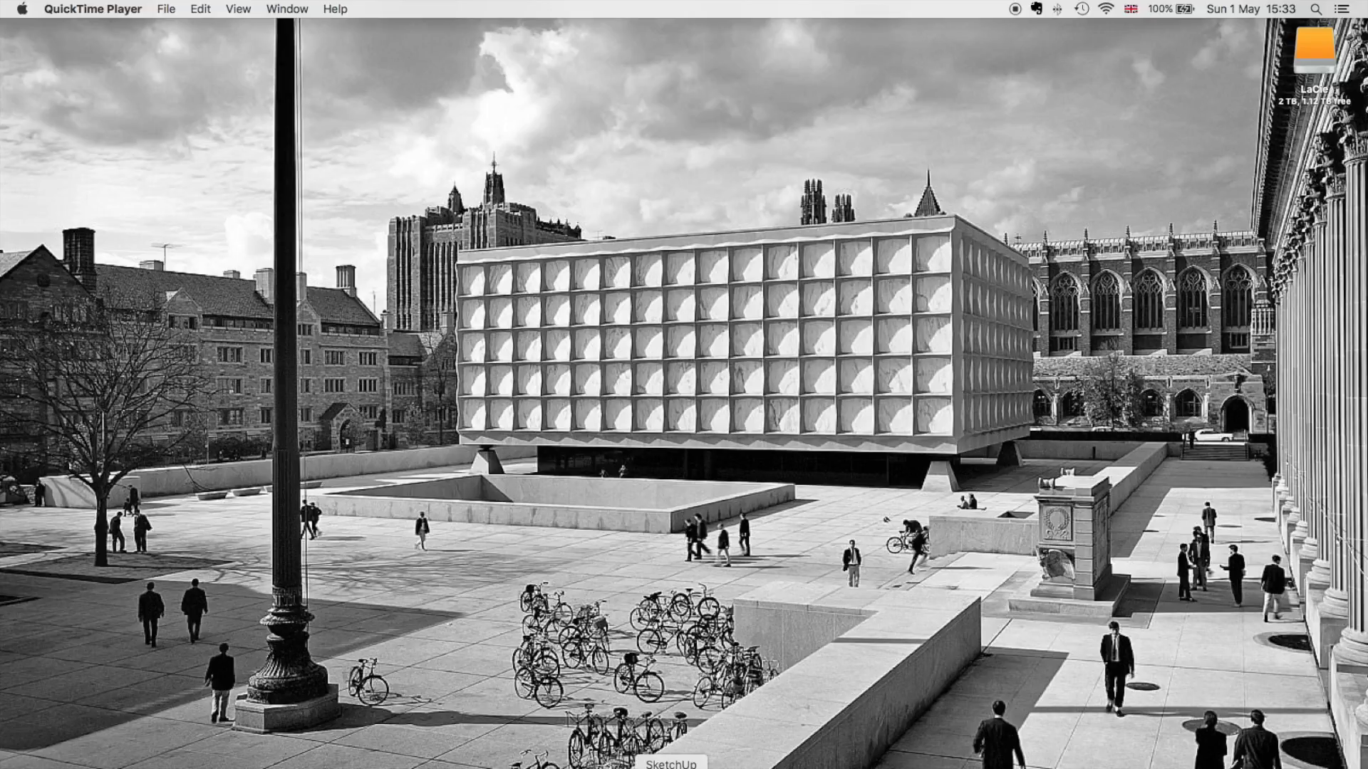
Switch to SketchUp, select the large slab, and toggle the LANDSCAPE layer's visibility off and back on.
click(671, 767)
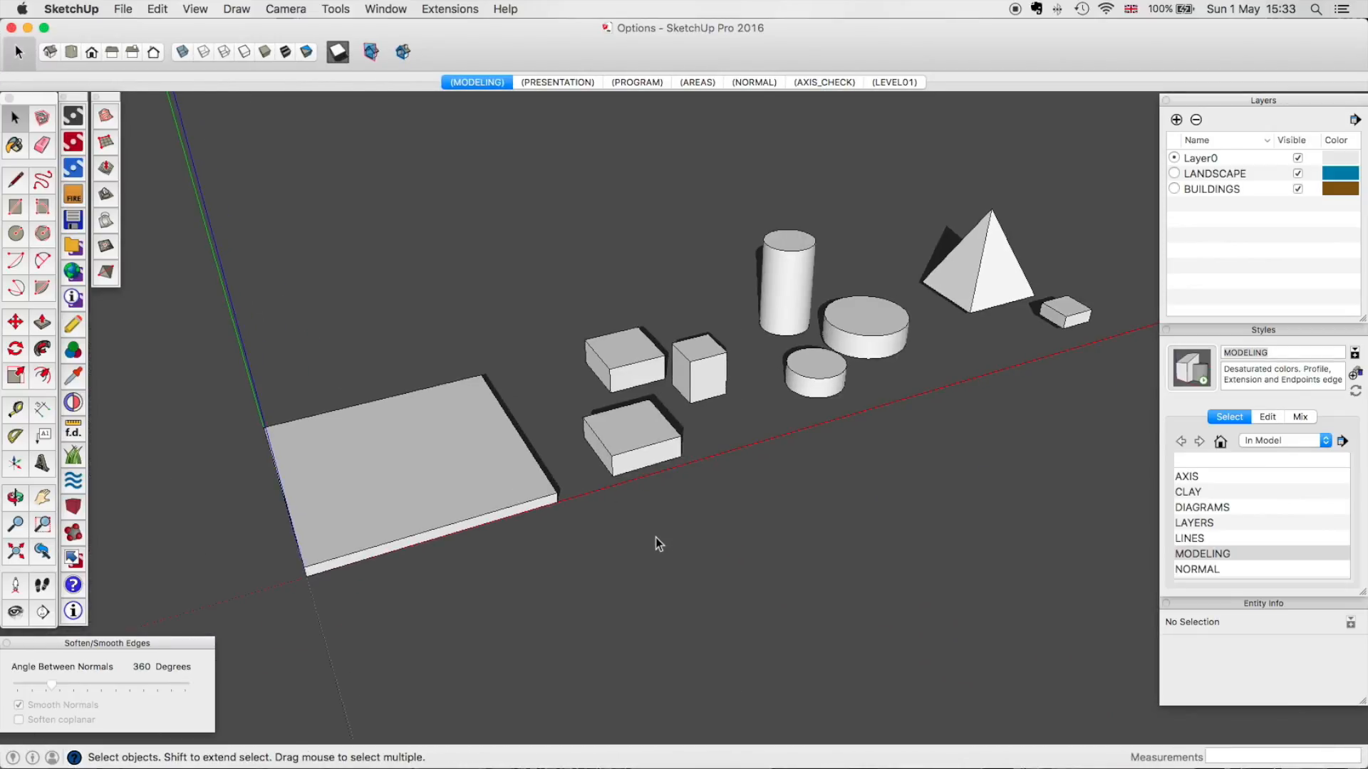
middle_drag(690, 466, 717, 457)
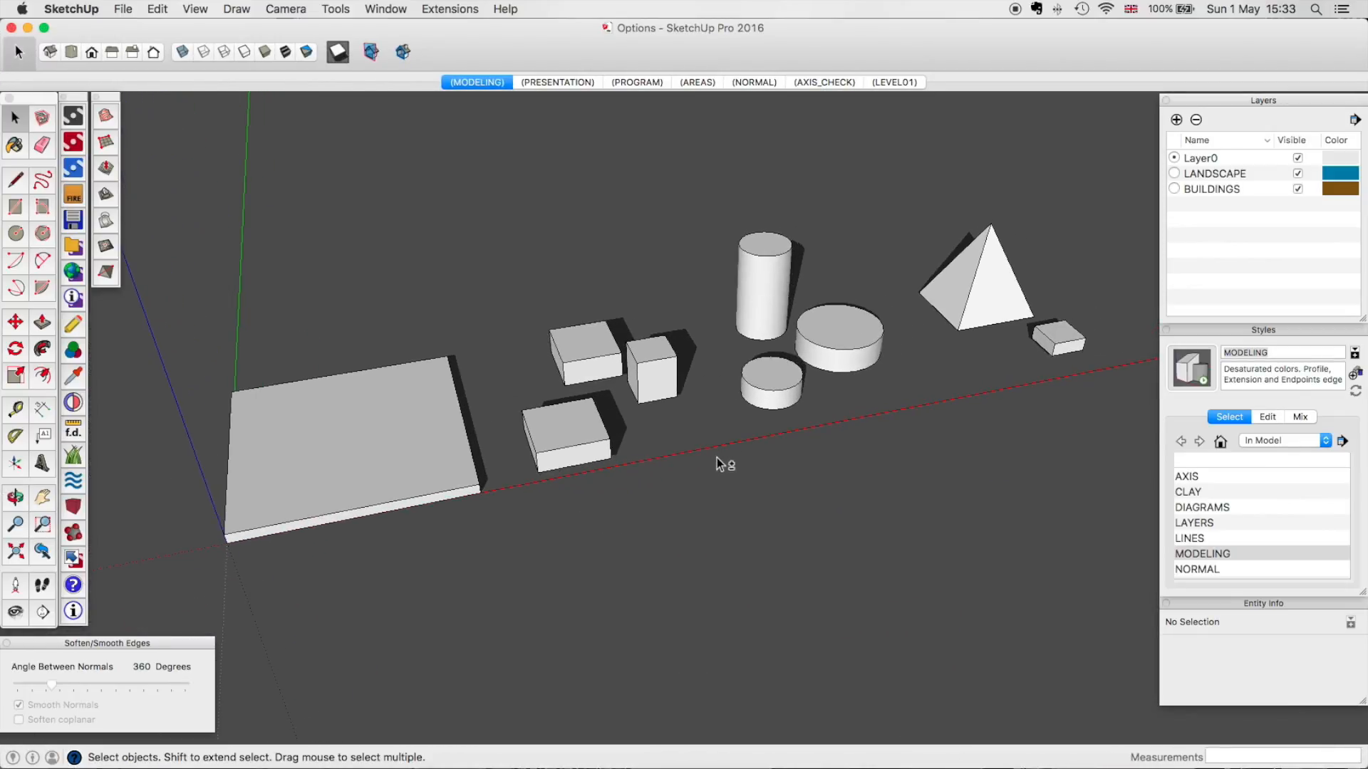
scroll(713, 456, down, 2)
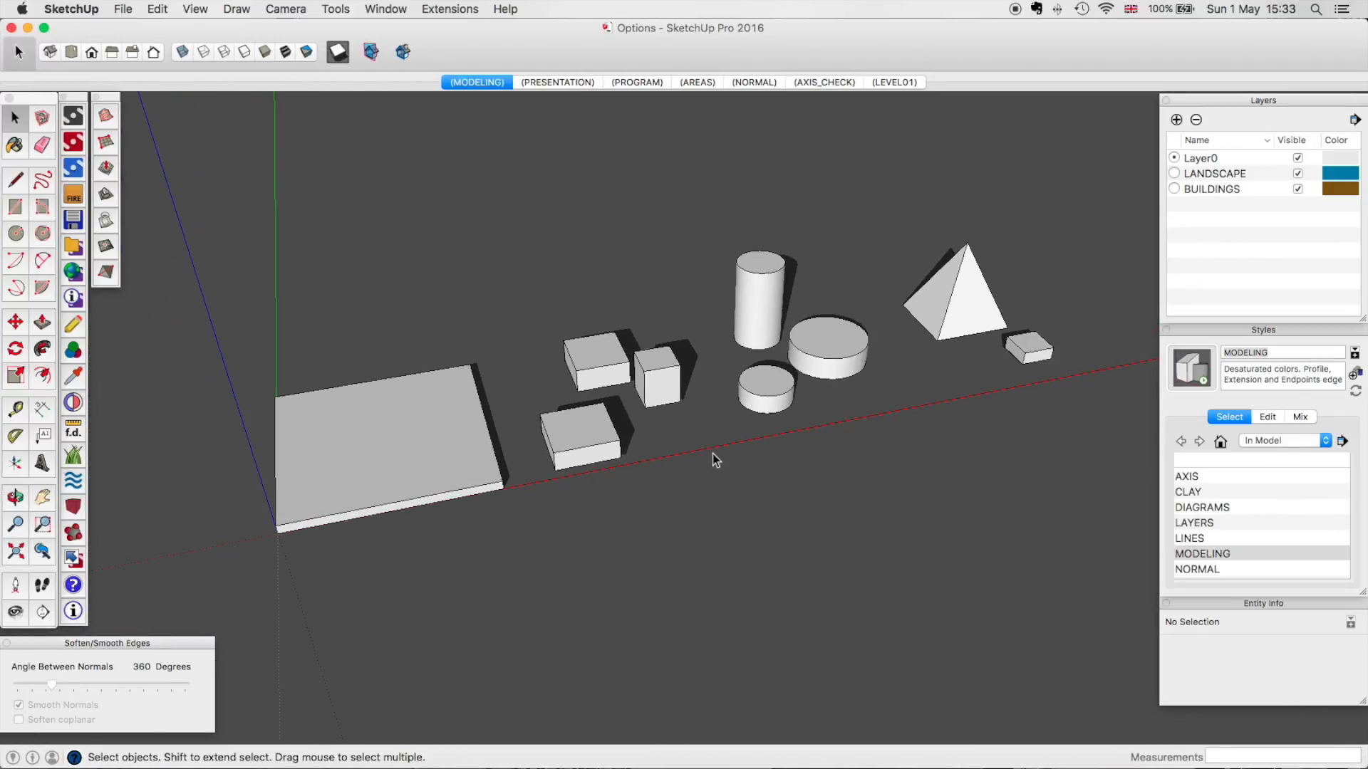
click(452, 465)
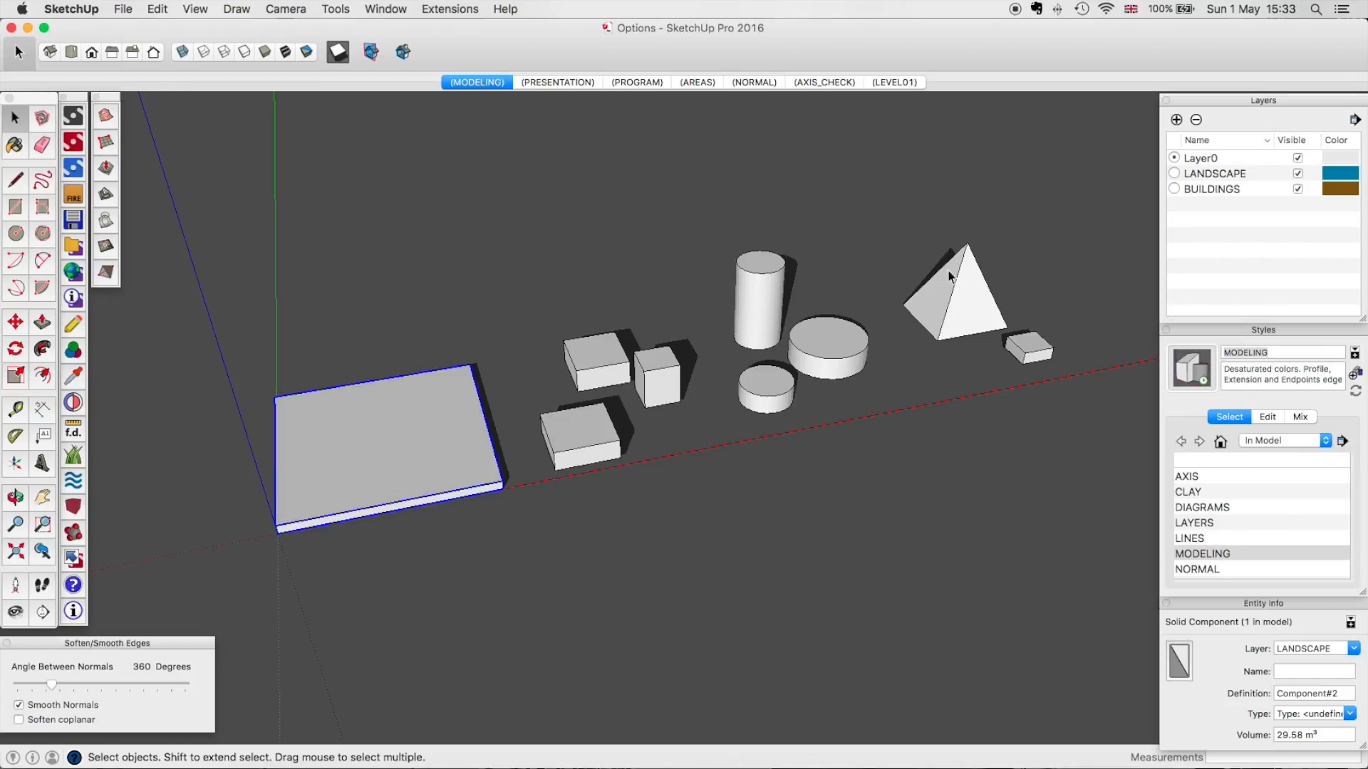
click(1297, 173)
click(1297, 174)
click(1299, 174)
click(1298, 175)
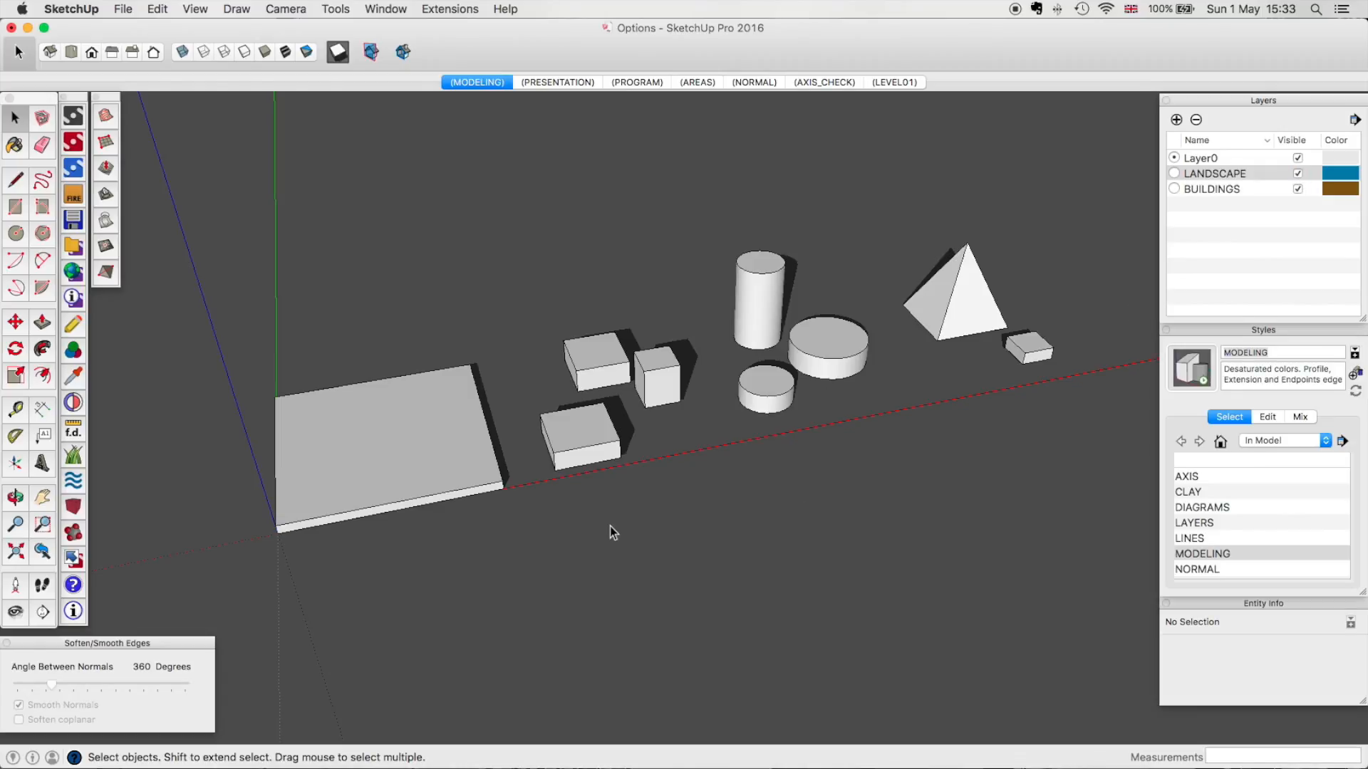
Select the box, cylinder and pyramid groups in turn to check the layer assigned to the boxes.
click(588, 437)
click(826, 348)
click(953, 319)
click(592, 448)
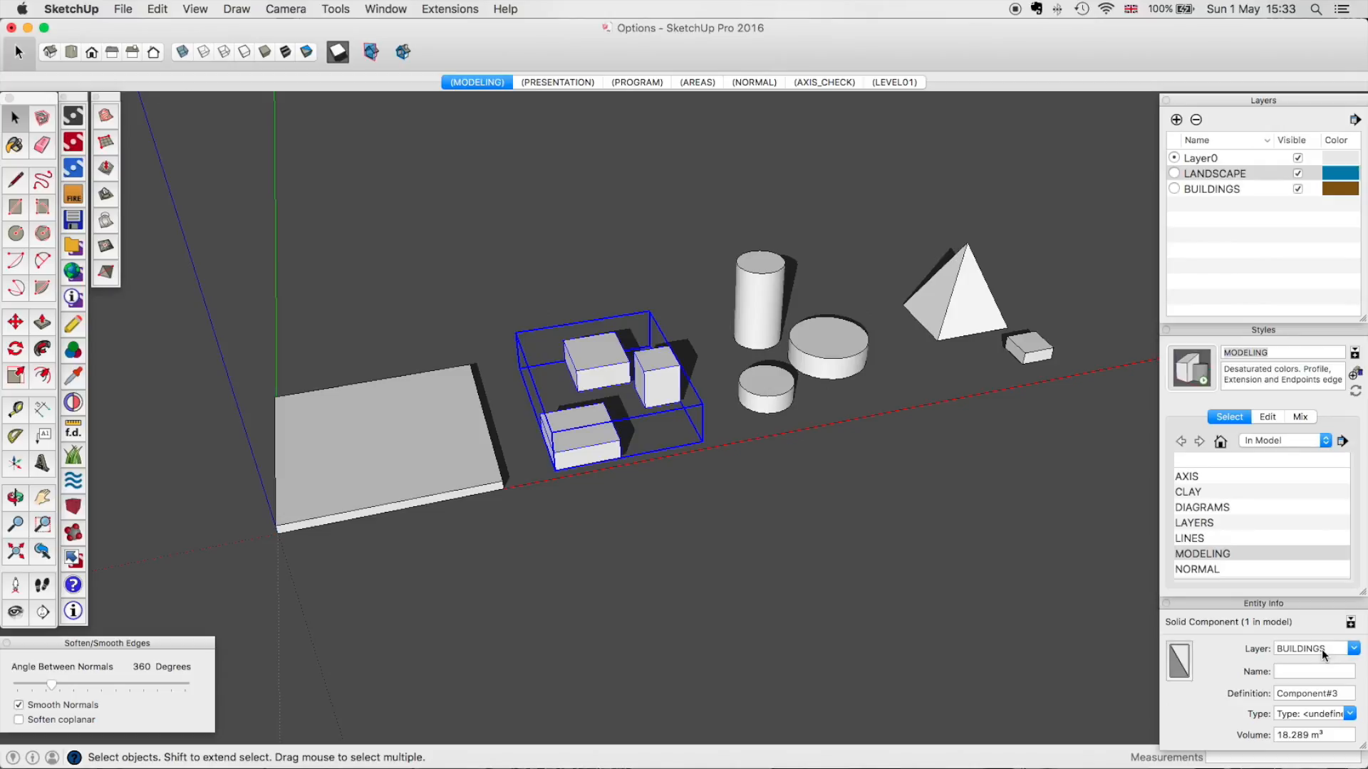
Assign the cylinder component and the pyramid component to the BUILDINGS layer.
click(776, 394)
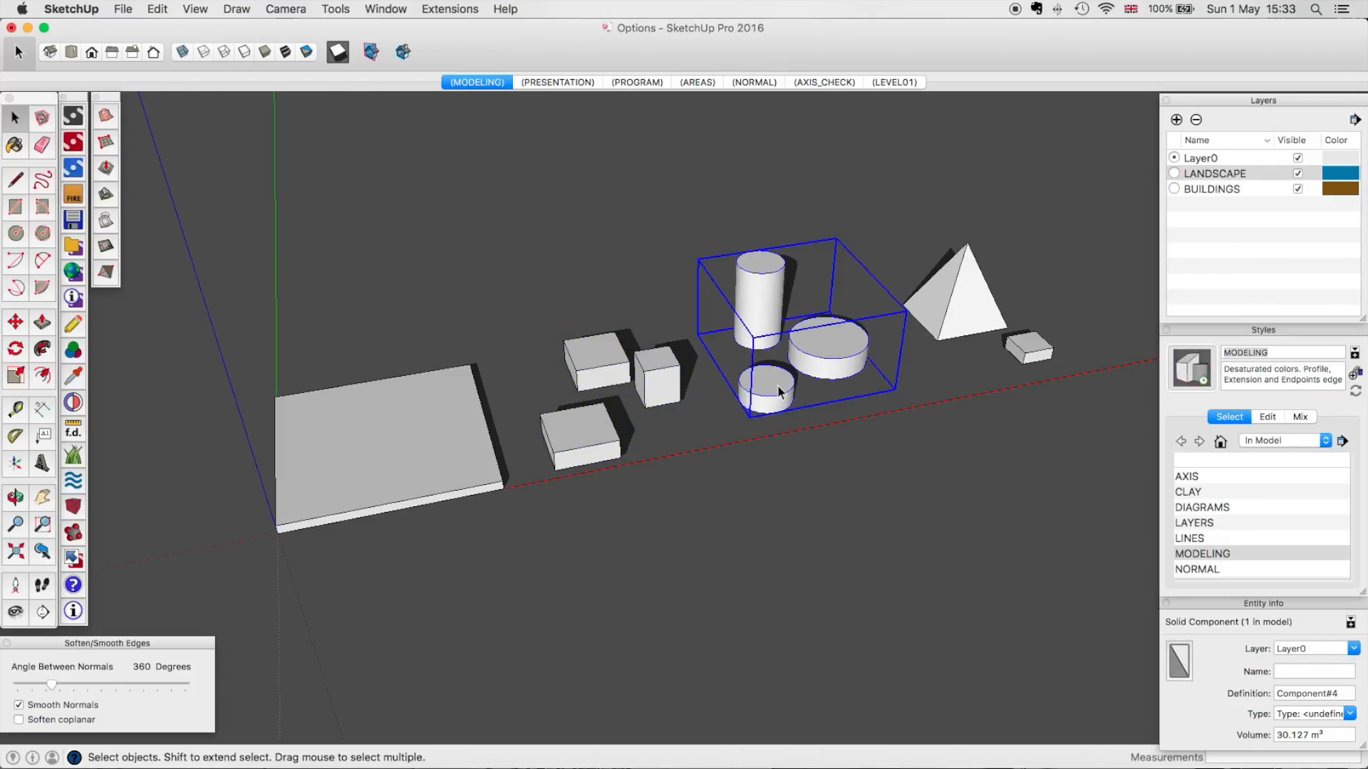
click(1353, 649)
click(1307, 663)
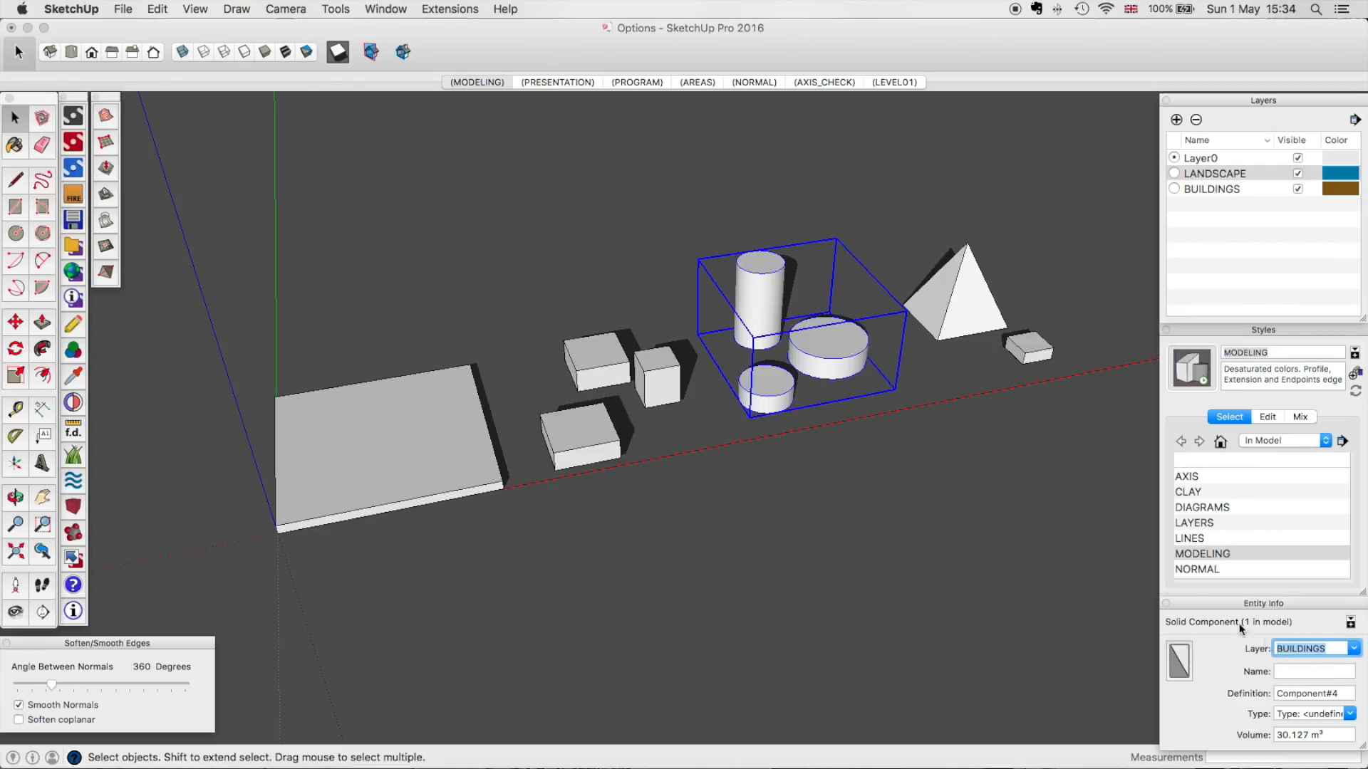
click(993, 336)
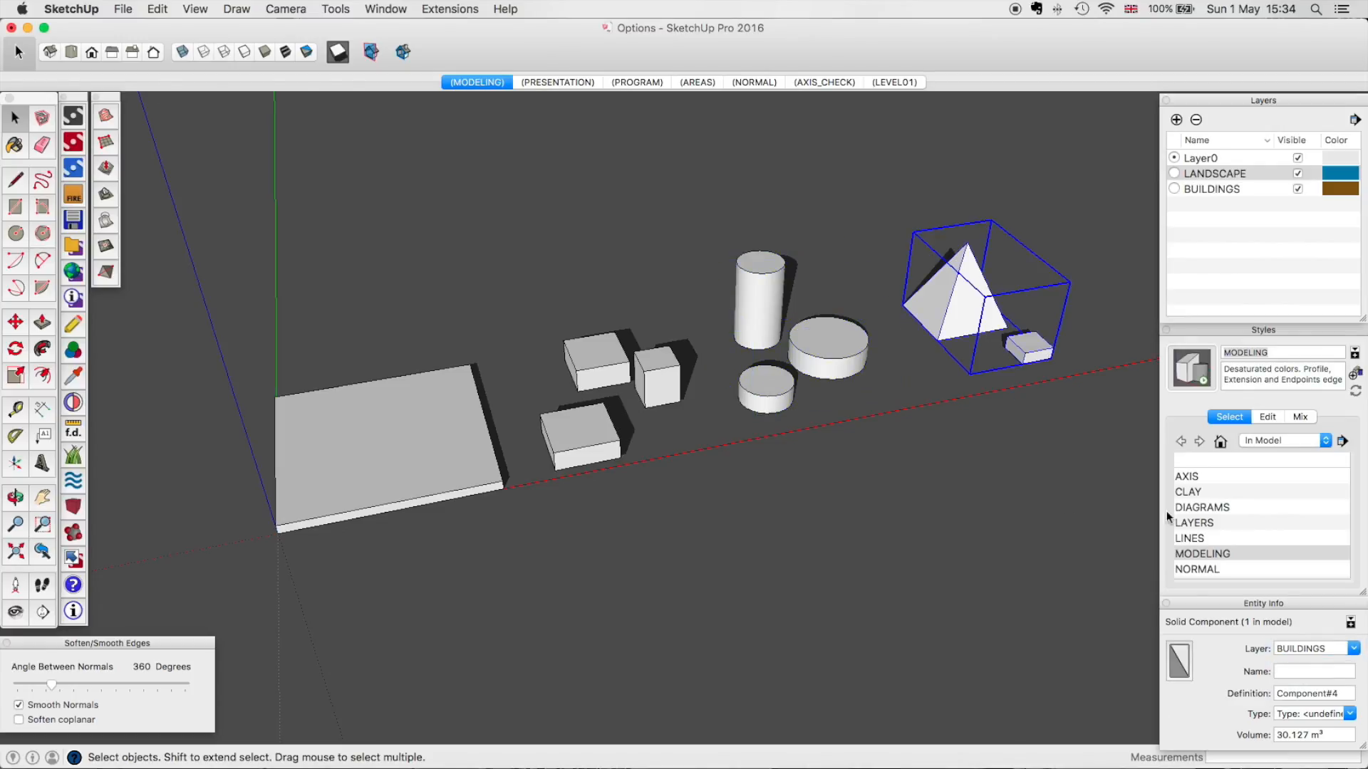
click(1352, 649)
click(1325, 679)
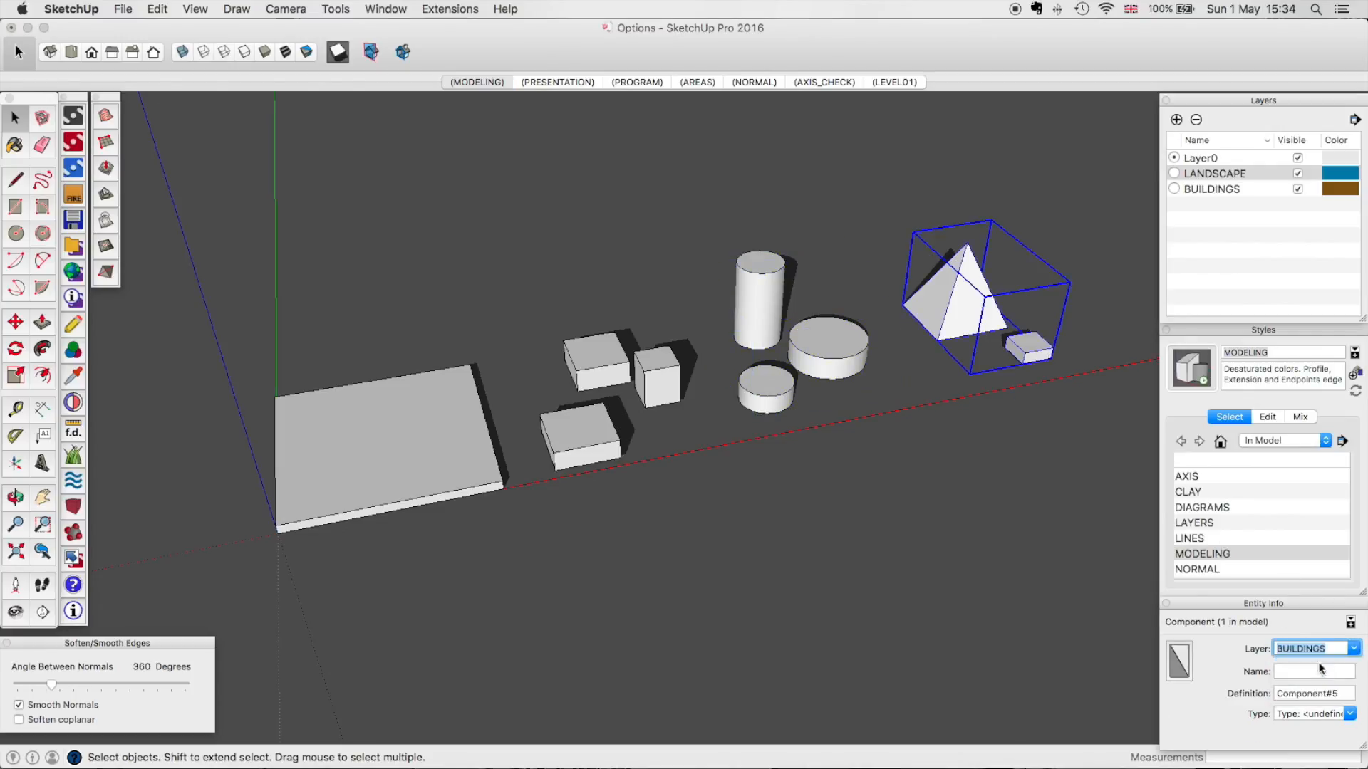
click(942, 523)
Rename the large slab's component definition as Landscape.
middle_drag(689, 383, 625, 438)
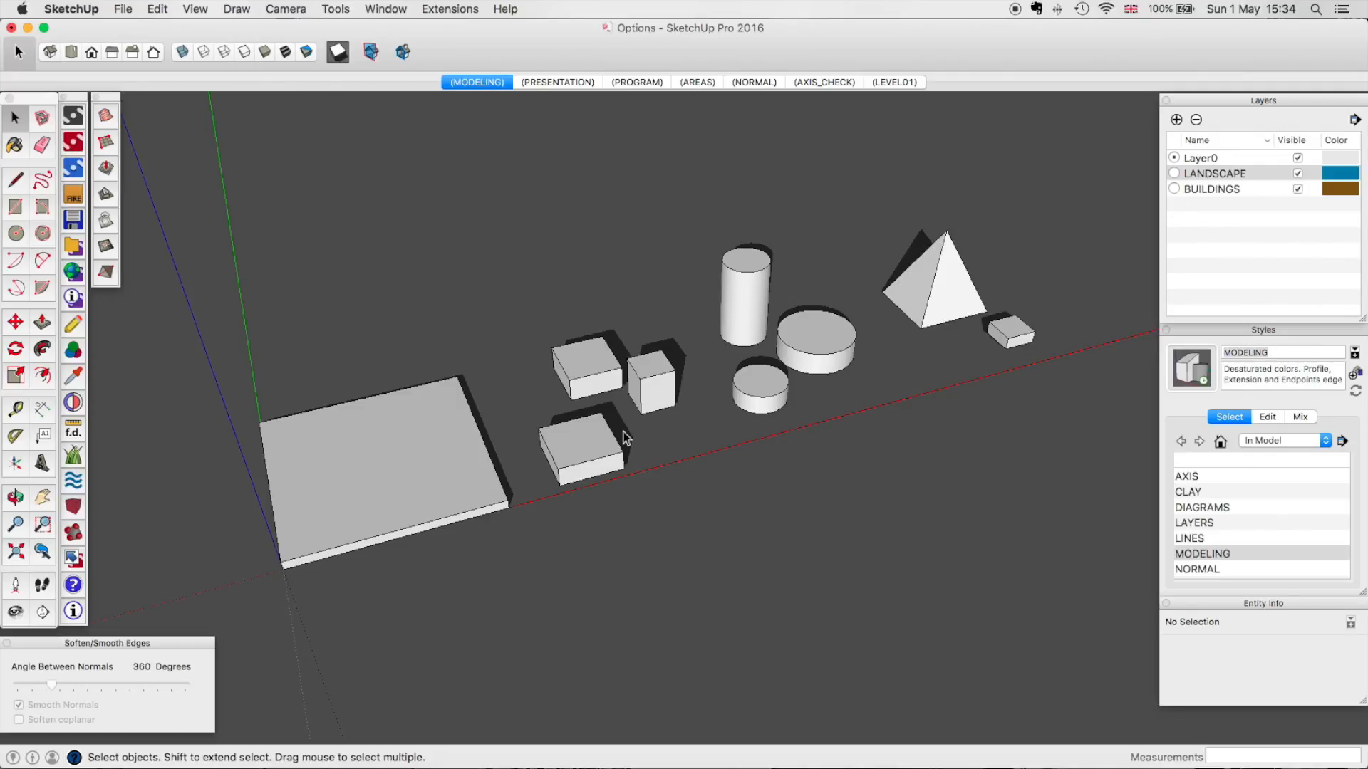
shift+middle_drag(557, 478, 613, 446)
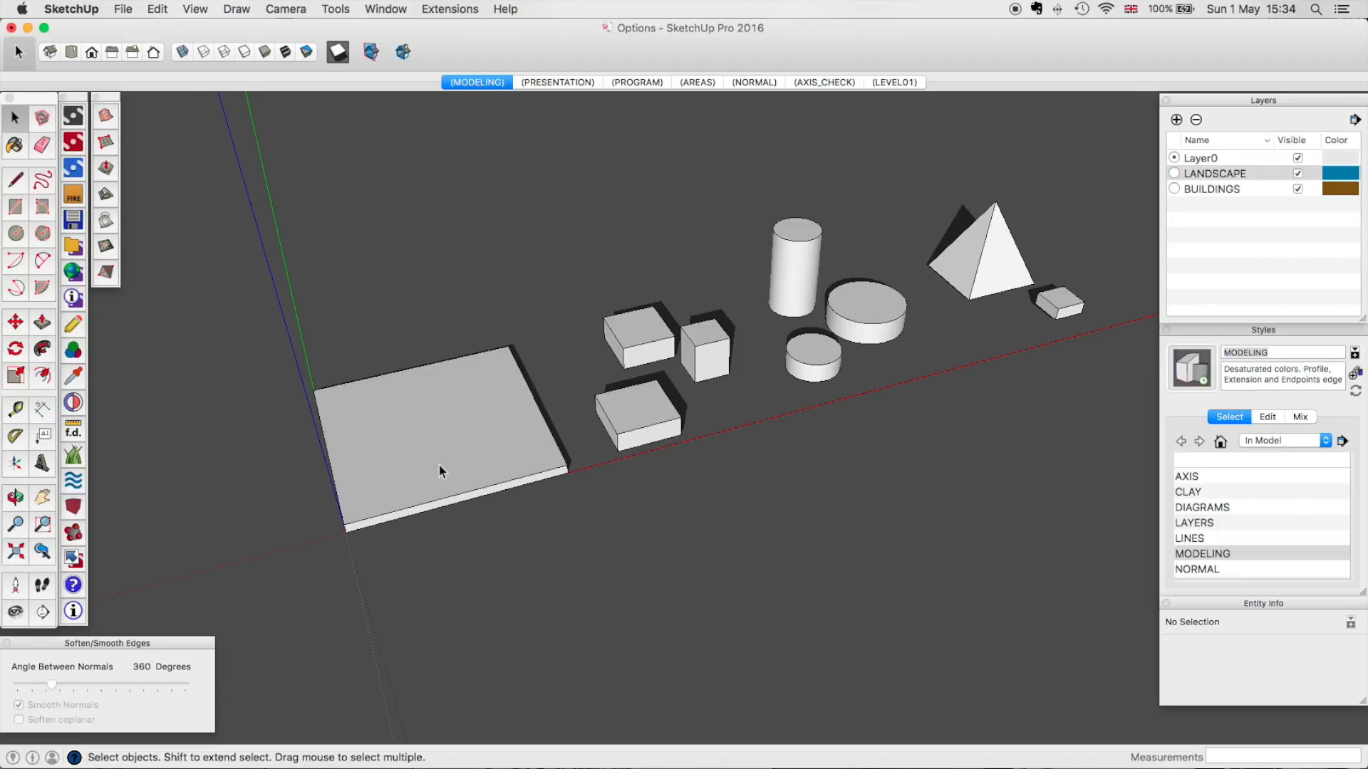
click(438, 428)
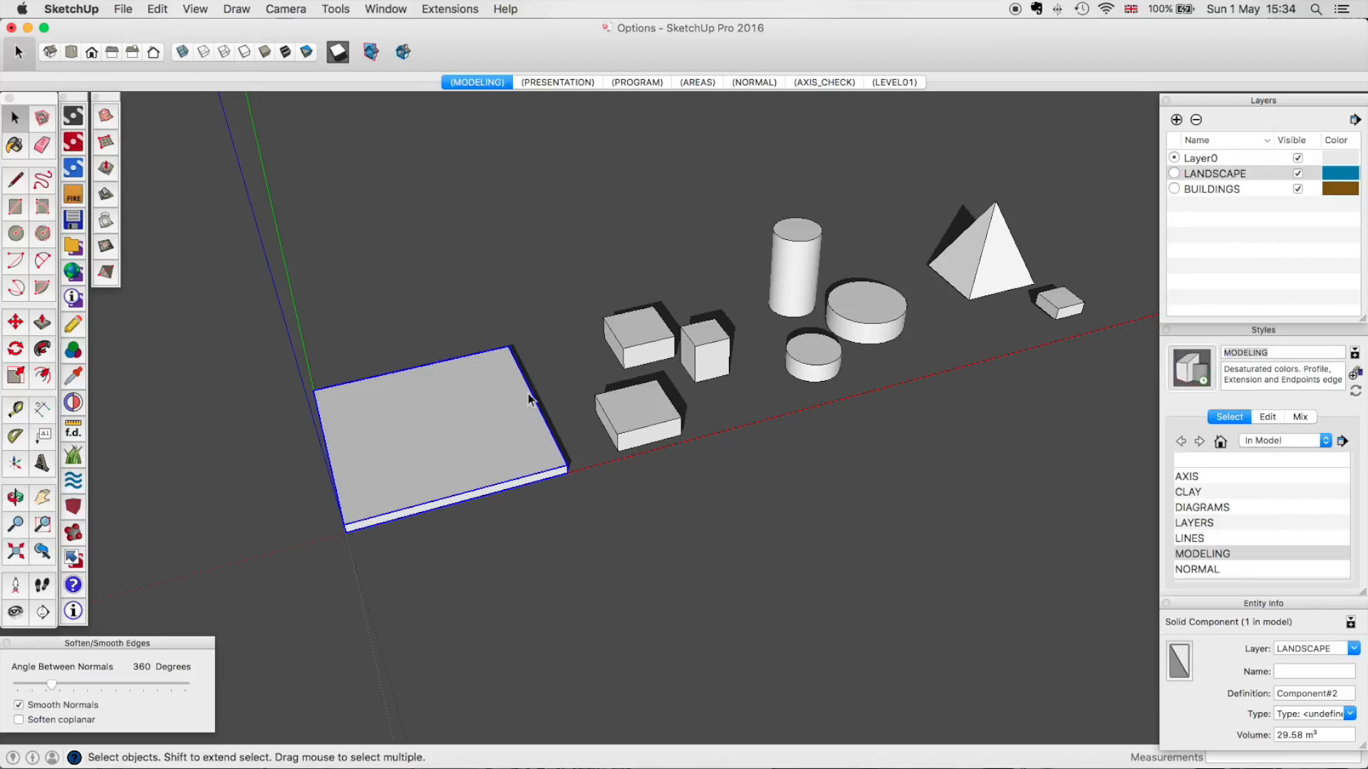
shift+middle_drag(452, 446, 505, 466)
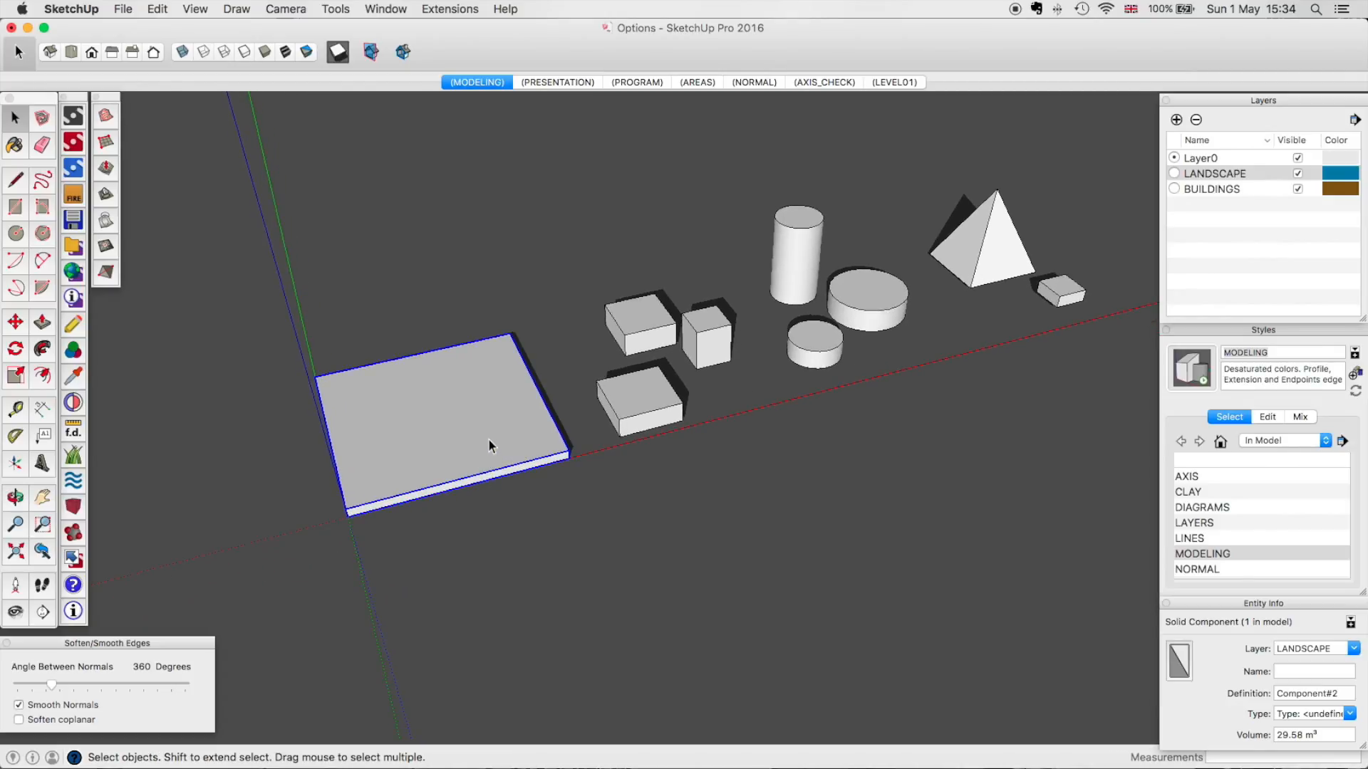
click(1341, 694)
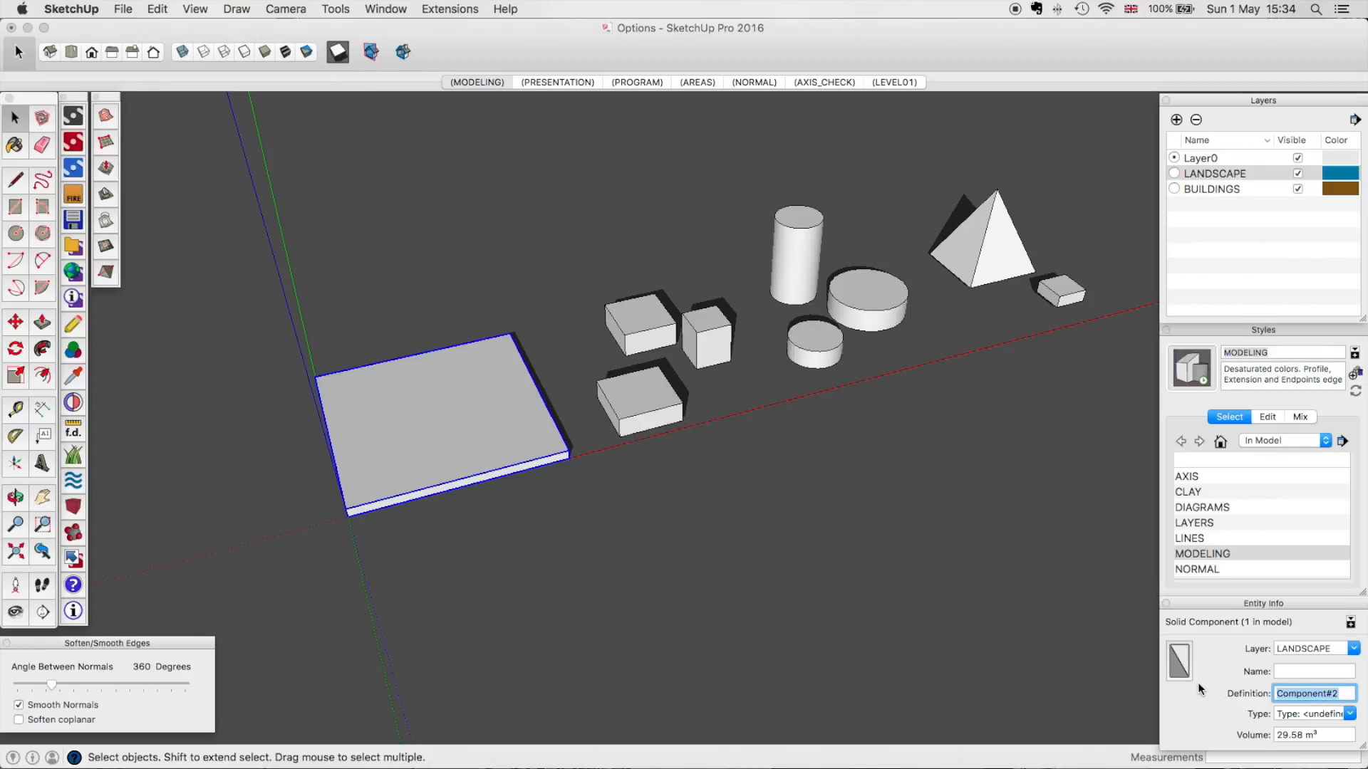
text(Landscape)
key(Return)
click(548, 486)
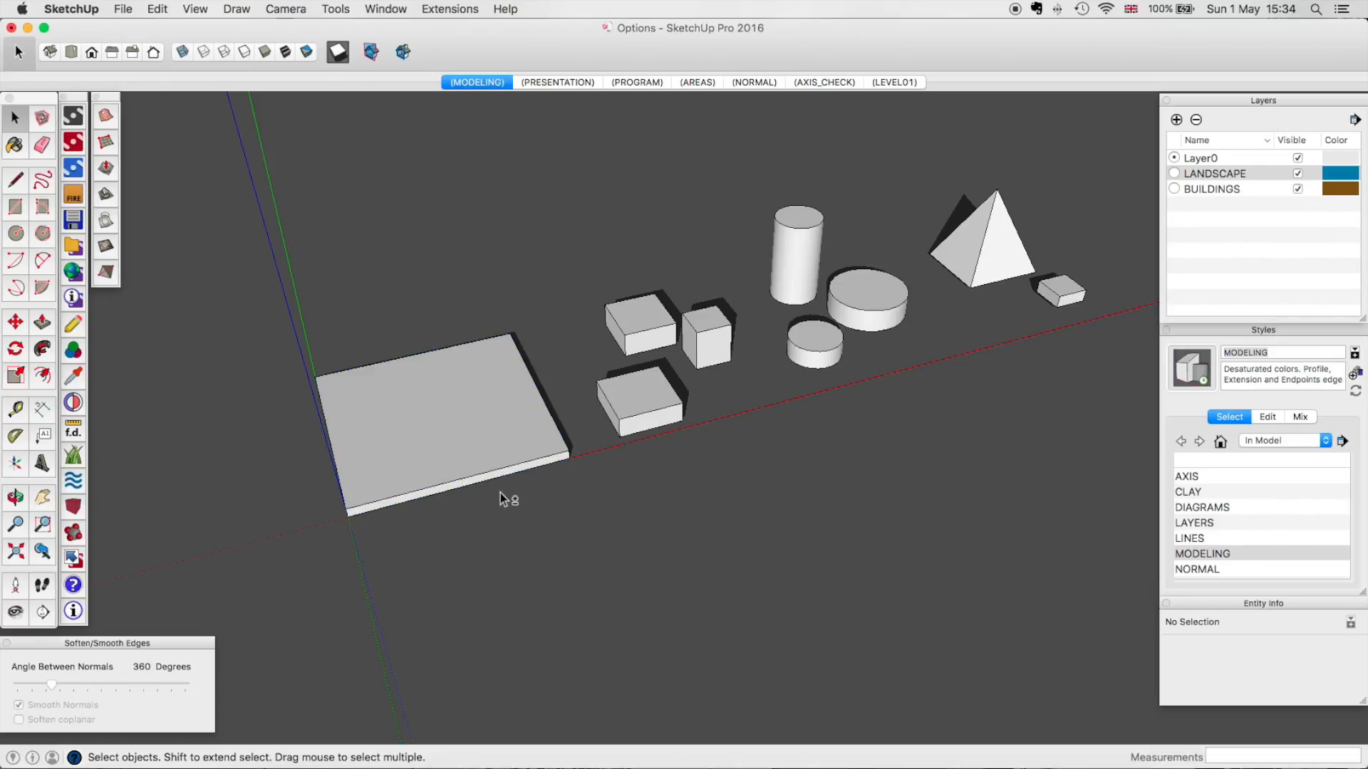
Nest the Landscape slab inside a new component, keeping the default name and replacing the selection.
shift+middle_drag(471, 463, 511, 481)
click(510, 475)
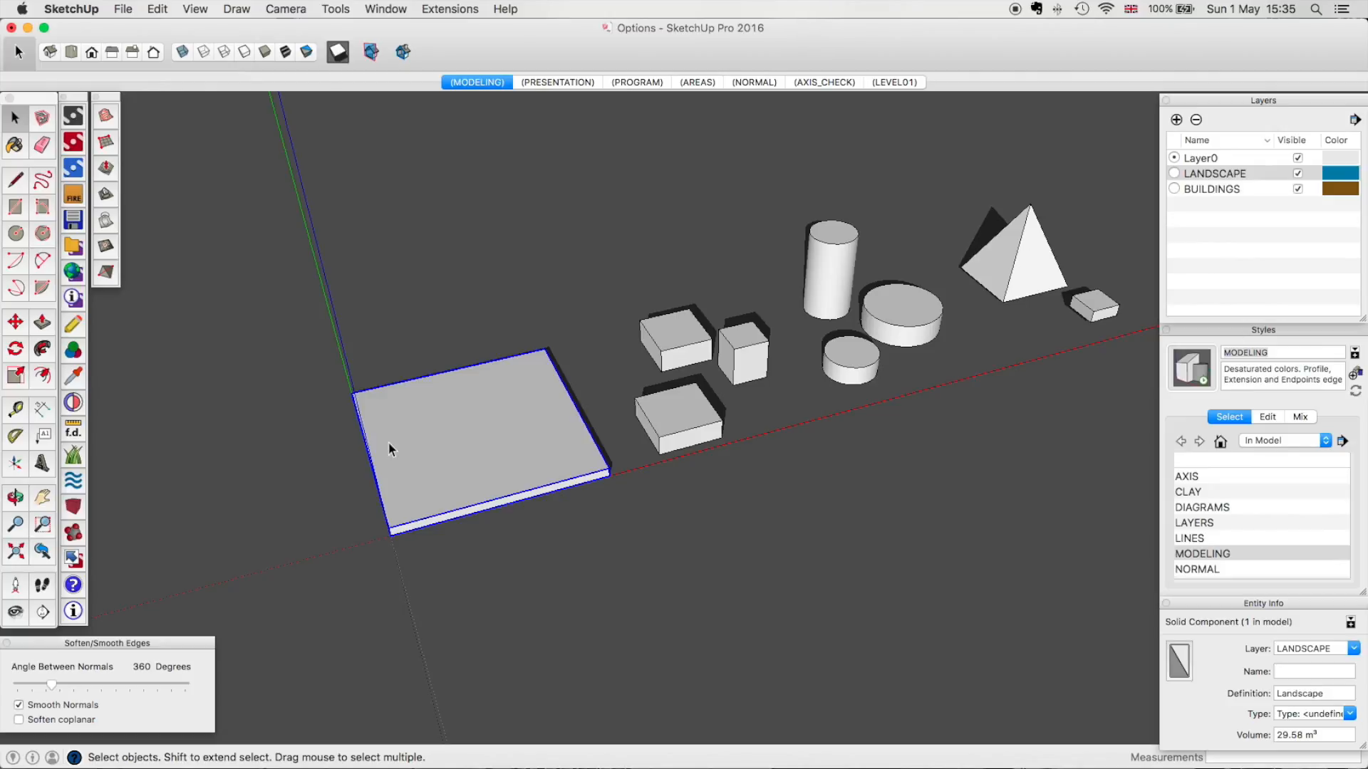
key(g)
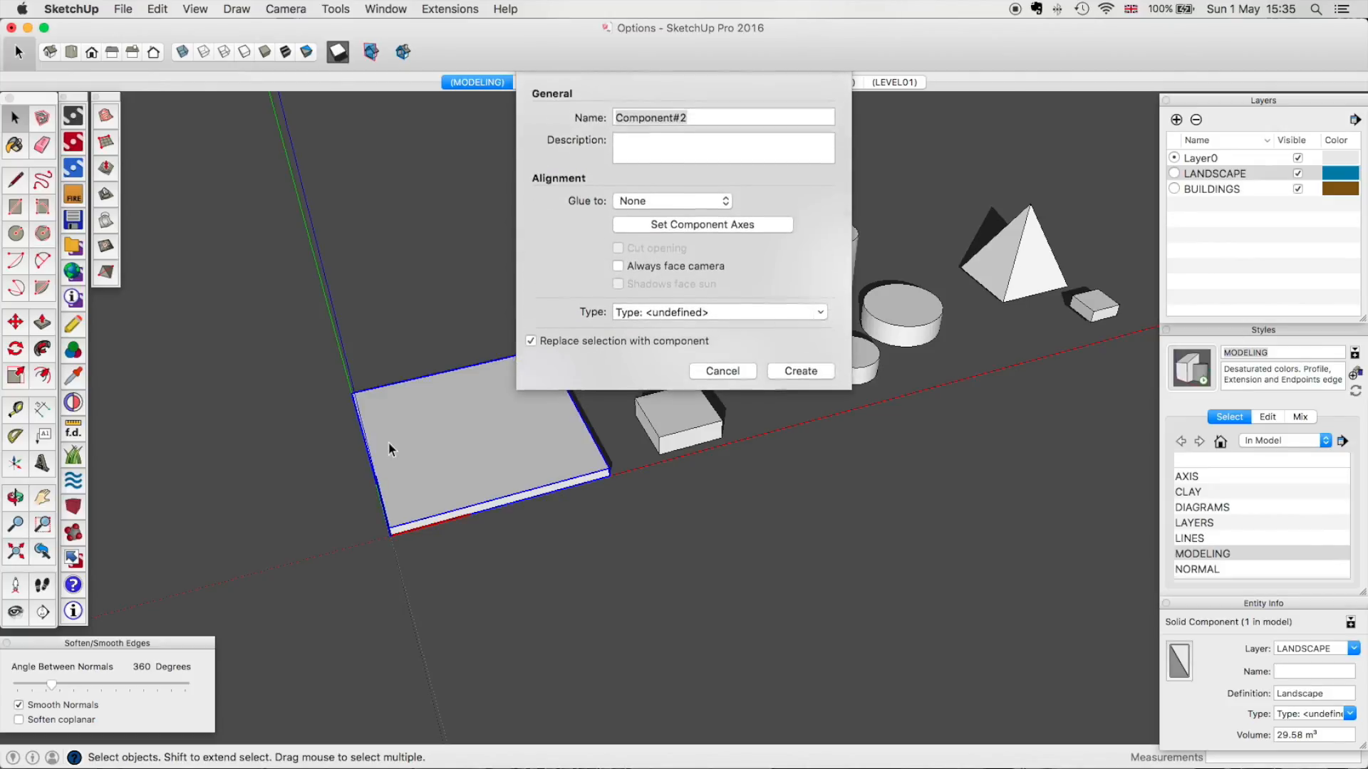
click(810, 375)
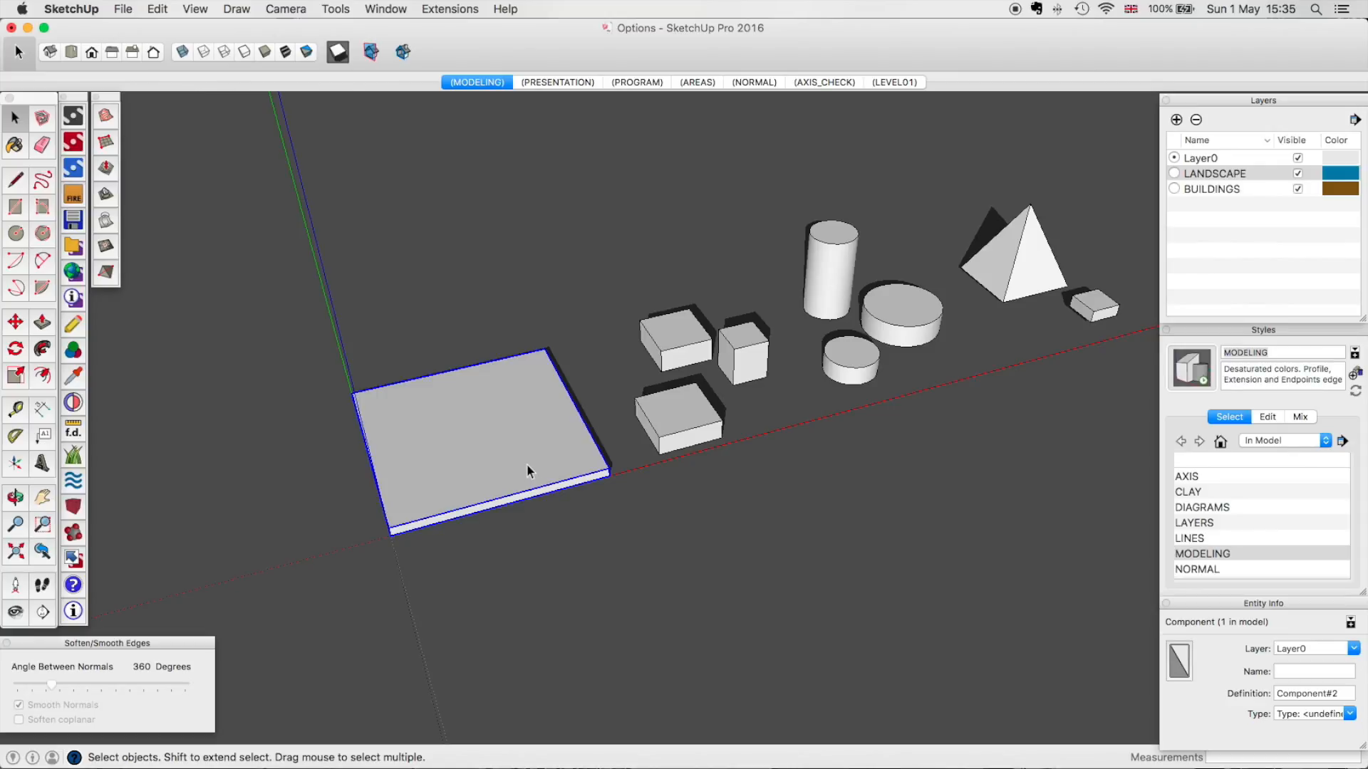
Enter and leave the slab's outer component to compare its entity info with the nested Landscape component's.
double_click(527, 464)
click(698, 557)
double_click(520, 455)
click(530, 420)
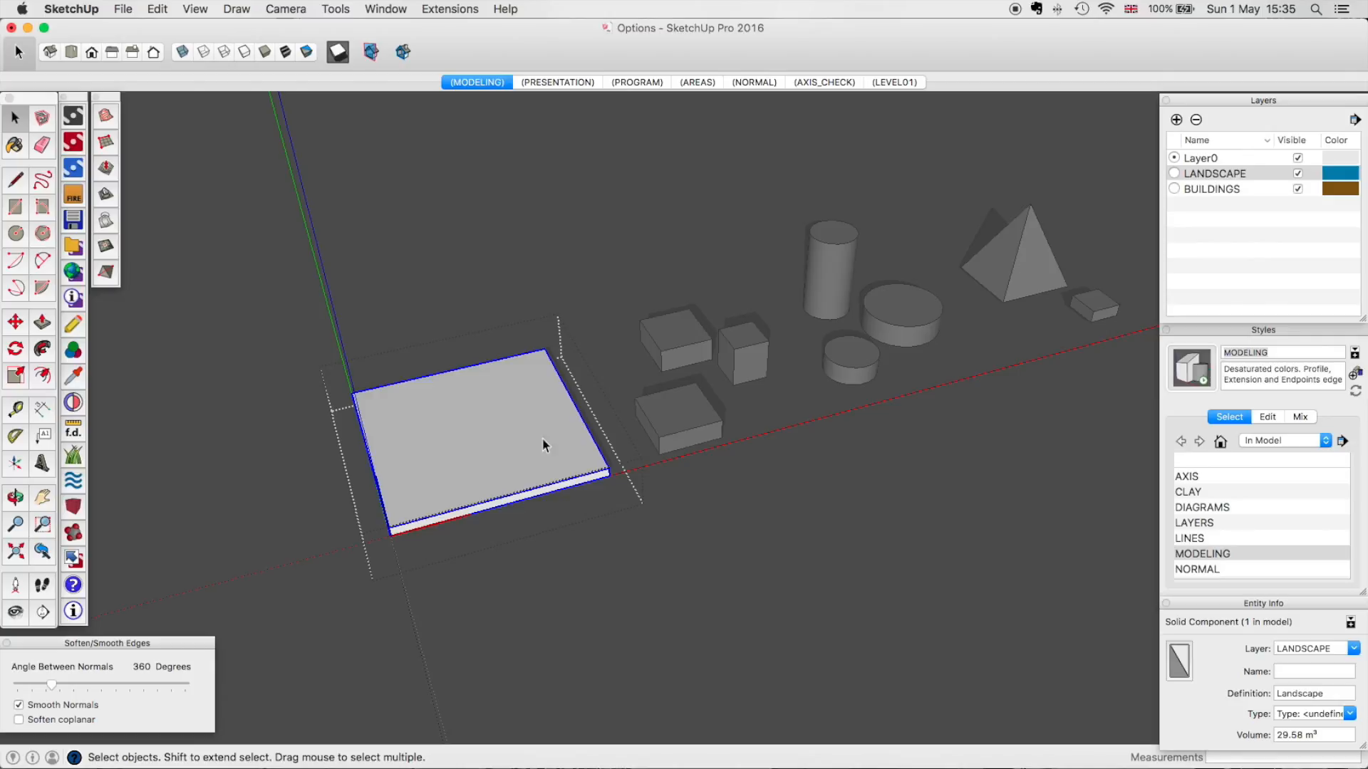
click(588, 542)
click(503, 466)
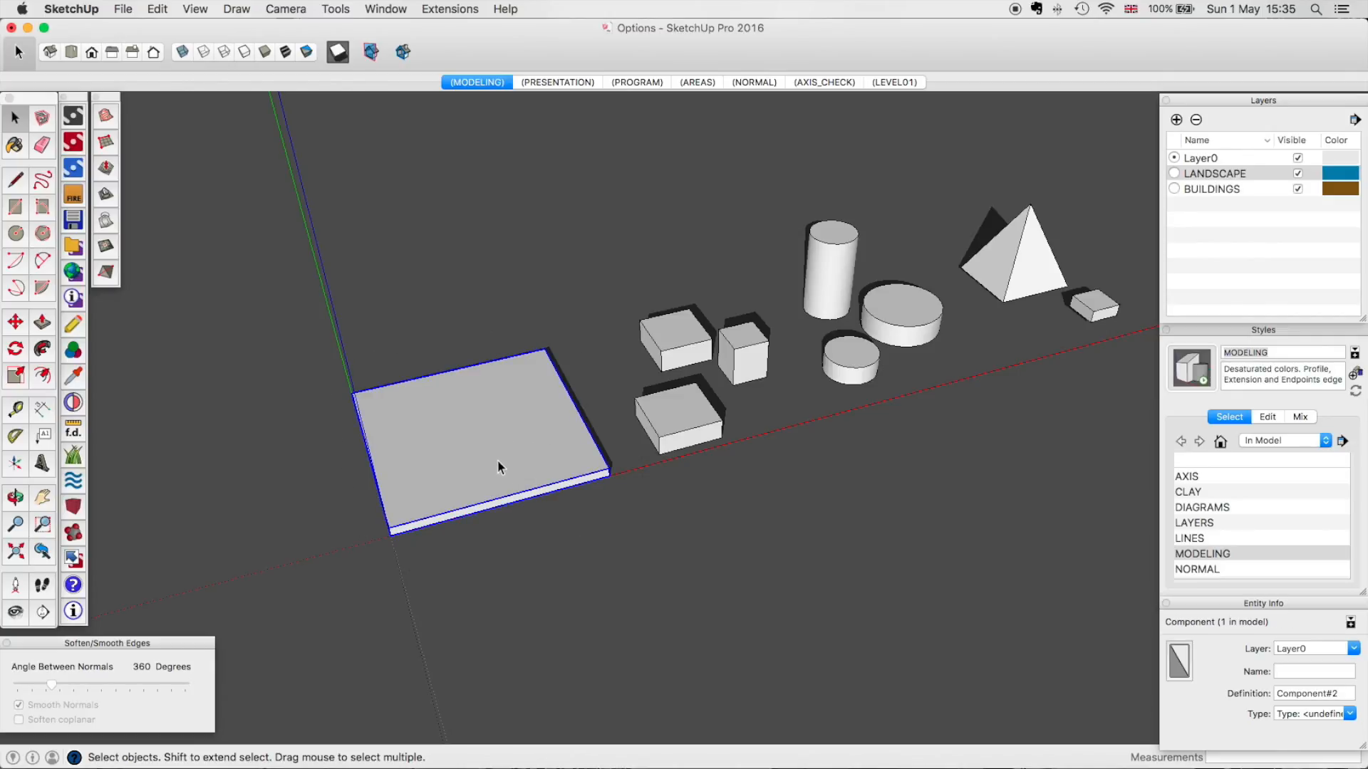
click(610, 538)
Select the slab's outer component, then show the Outliner and place it beside the tool palettes.
click(556, 479)
click(398, 9)
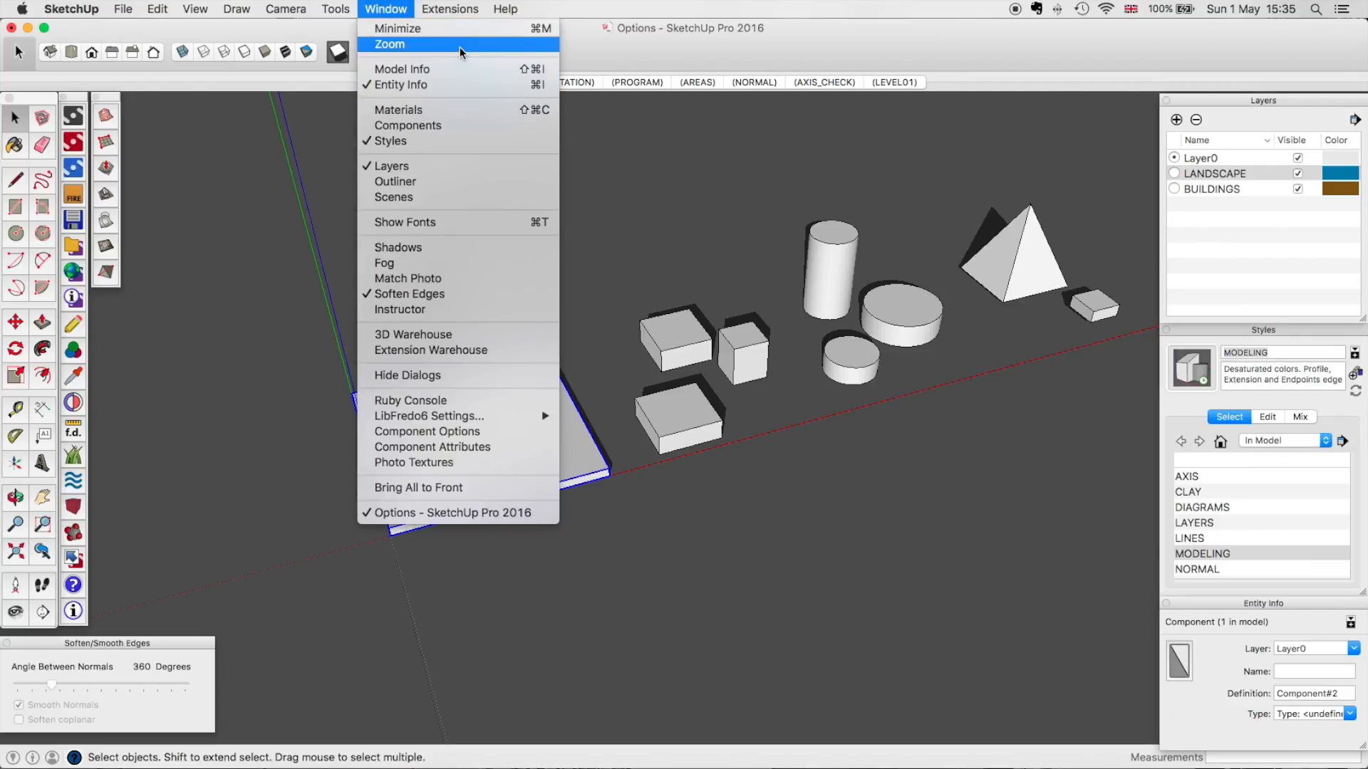
click(429, 183)
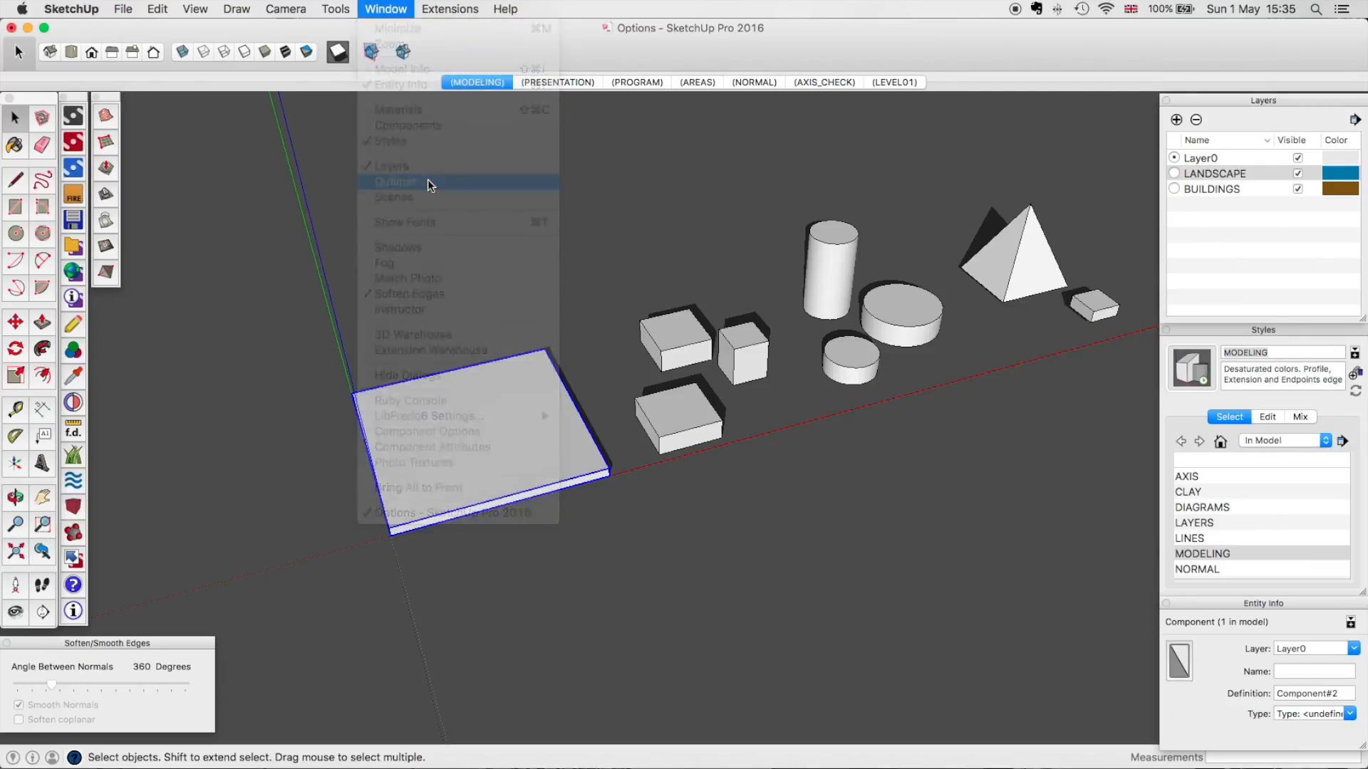
drag(1233, 32, 197, 109)
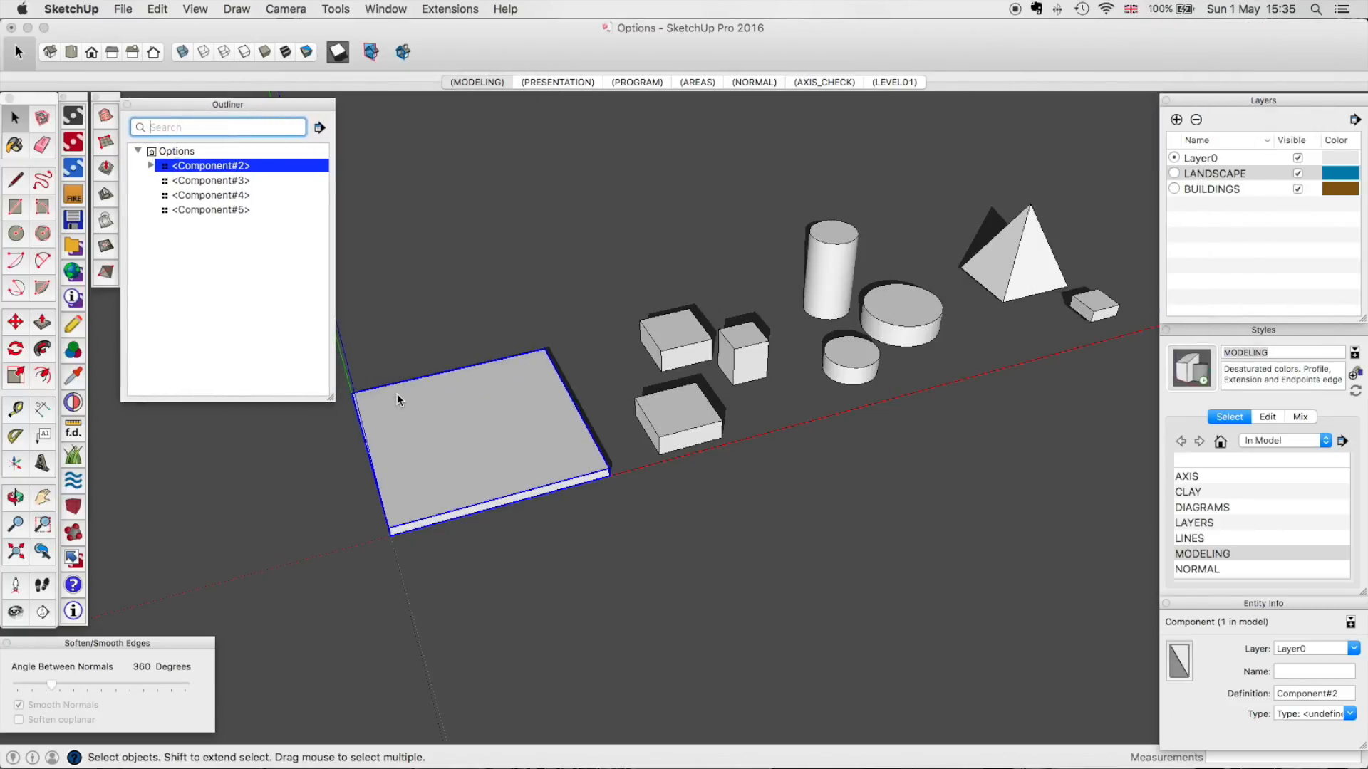
Rename the outer component's definition as Option 01 and expand it in the Outliner.
click(1309, 689)
text(Option 01)
key(Return)
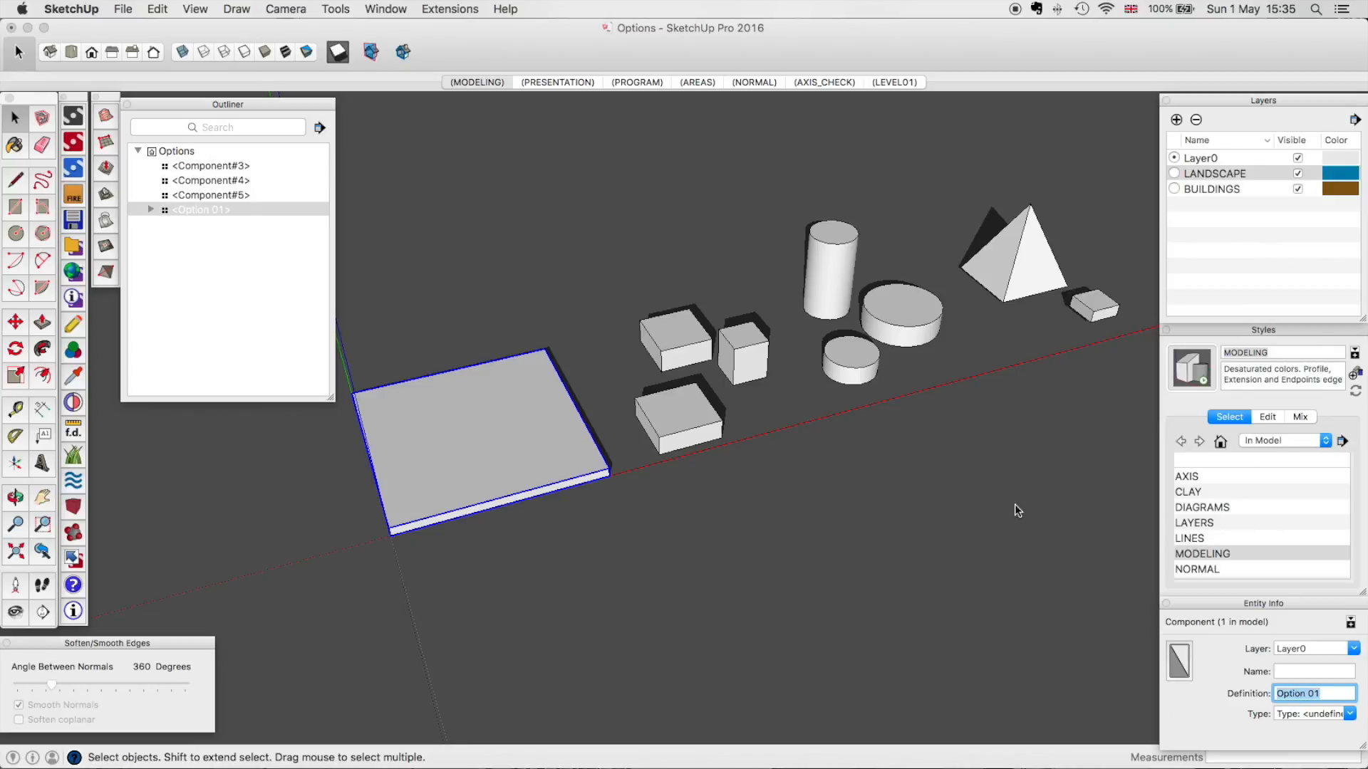
click(587, 532)
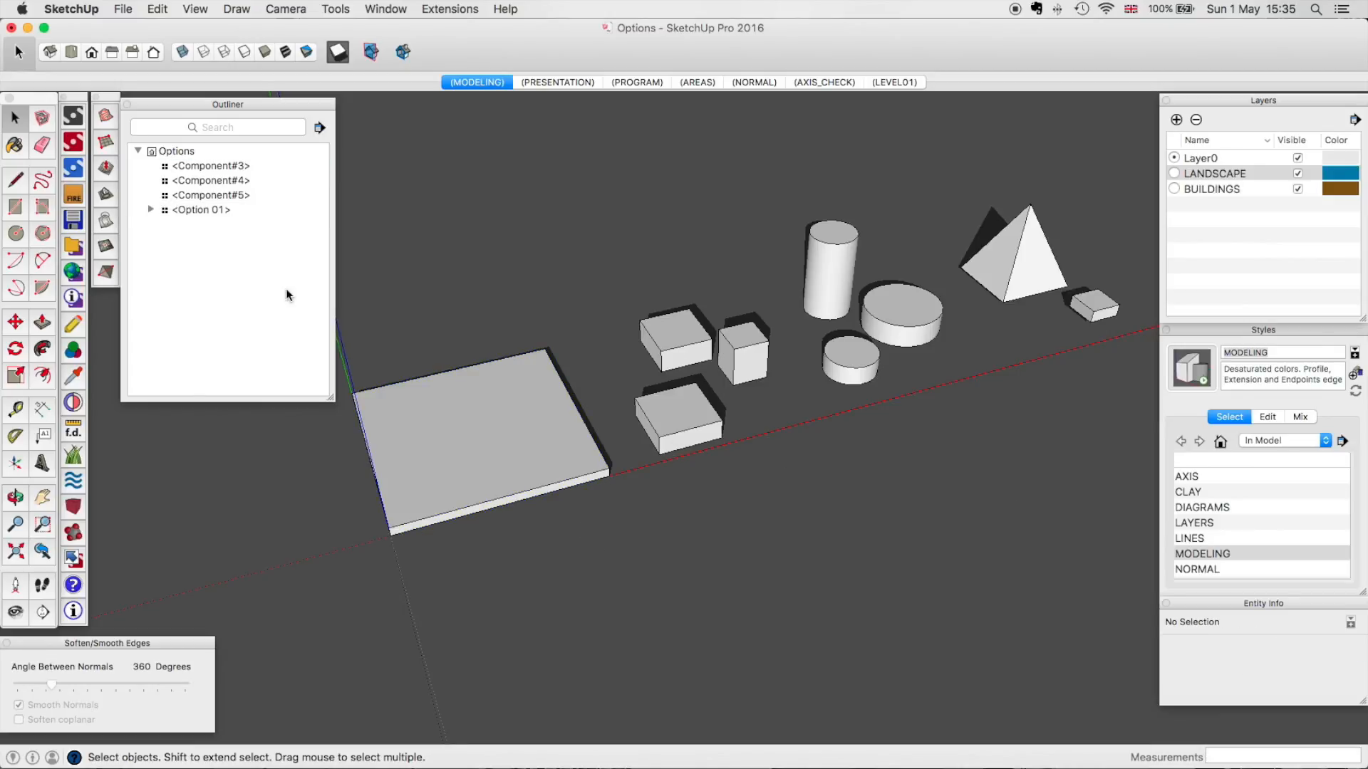
click(151, 210)
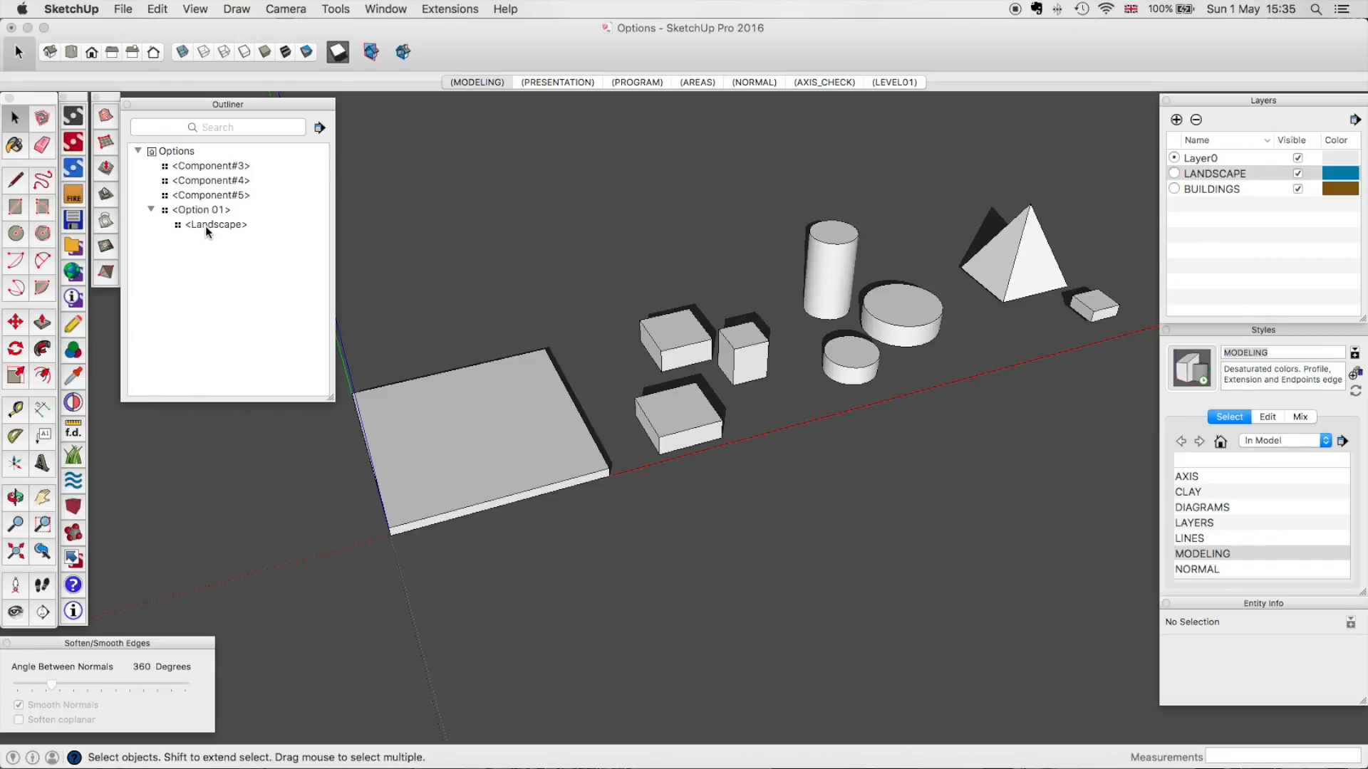
Assign the Option 01 component to a new layer named _OPTION_01.
click(438, 415)
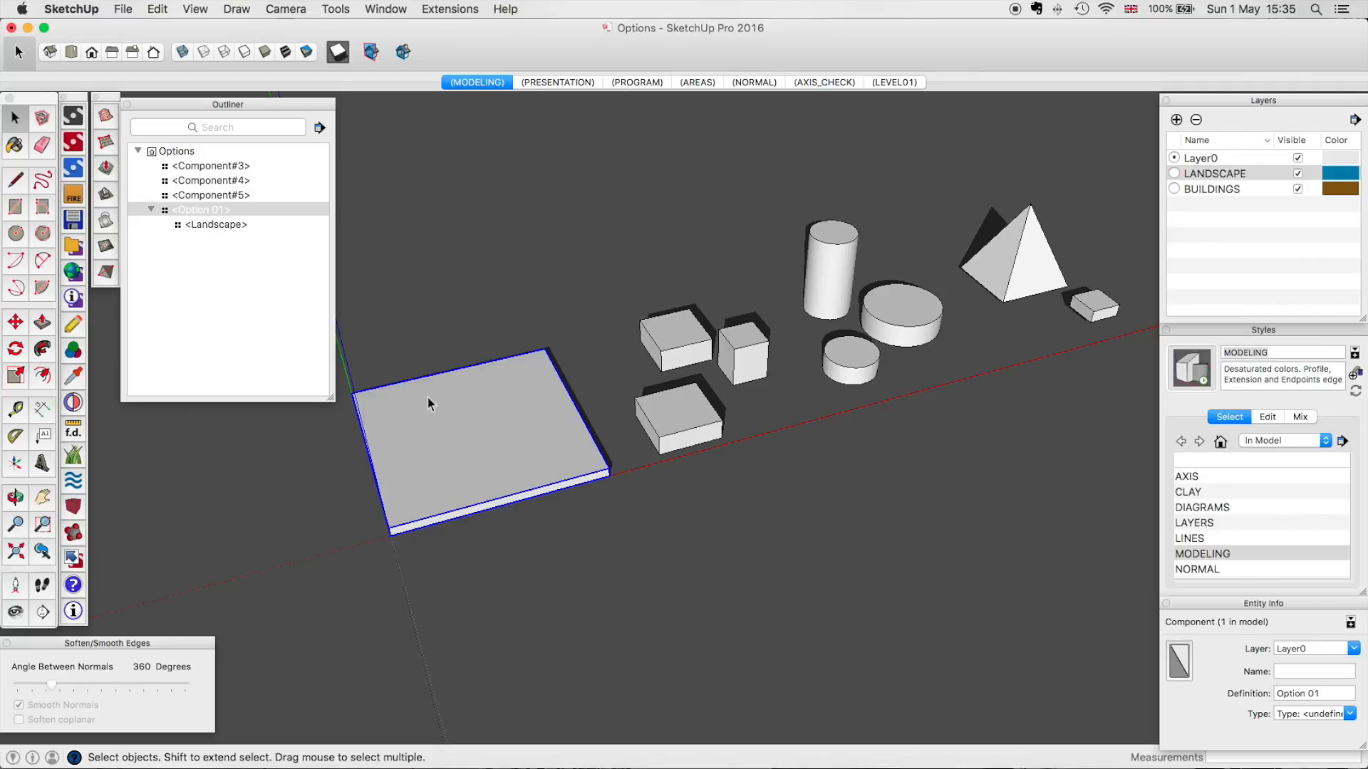
click(1339, 650)
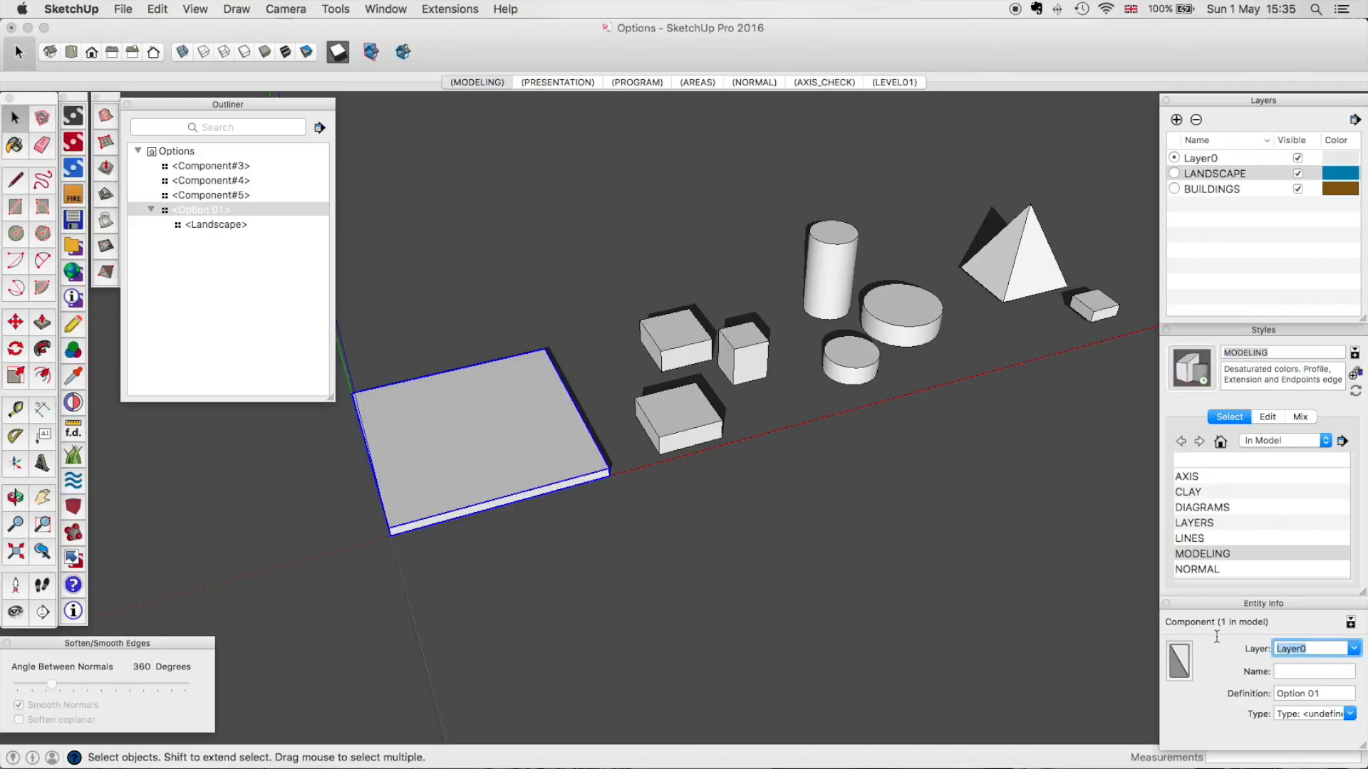
key(BackSpace)
text(_OPTION_01)
key(Return)
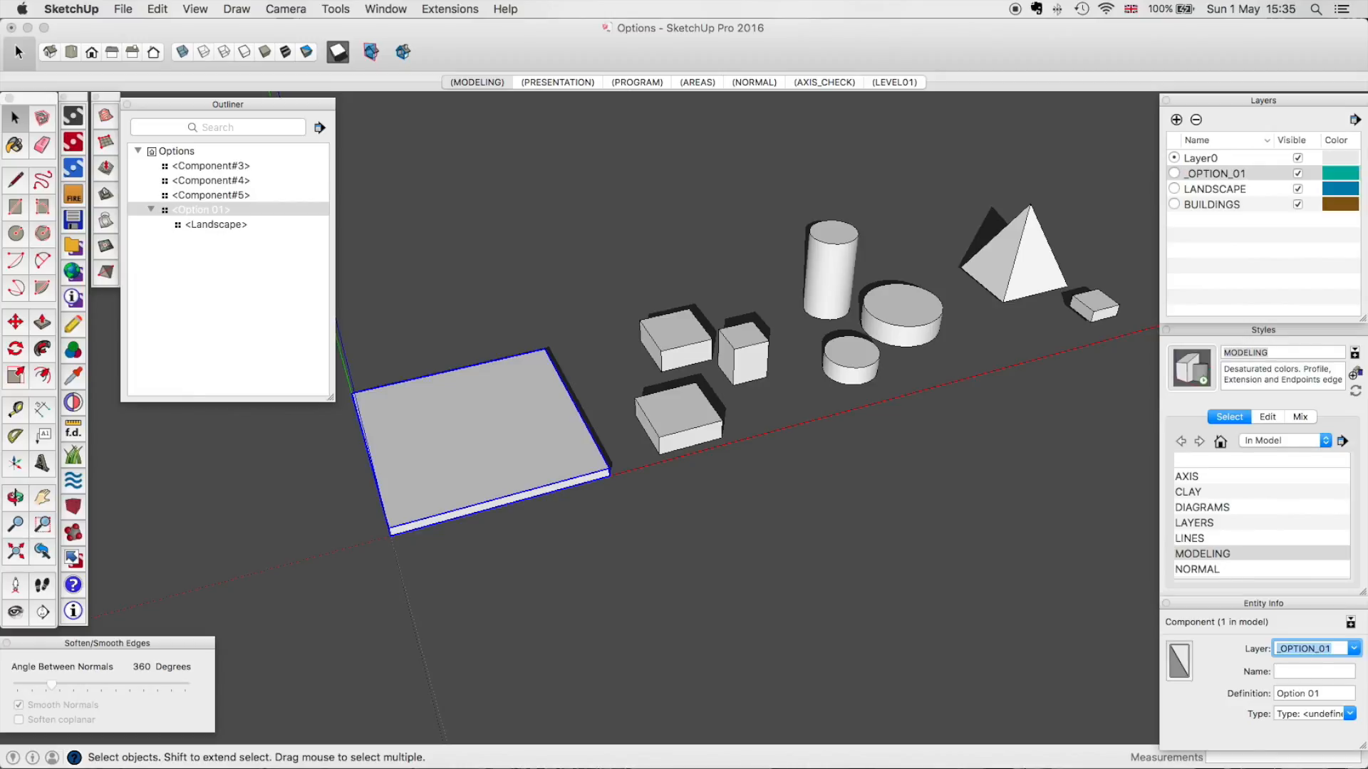
click(796, 543)
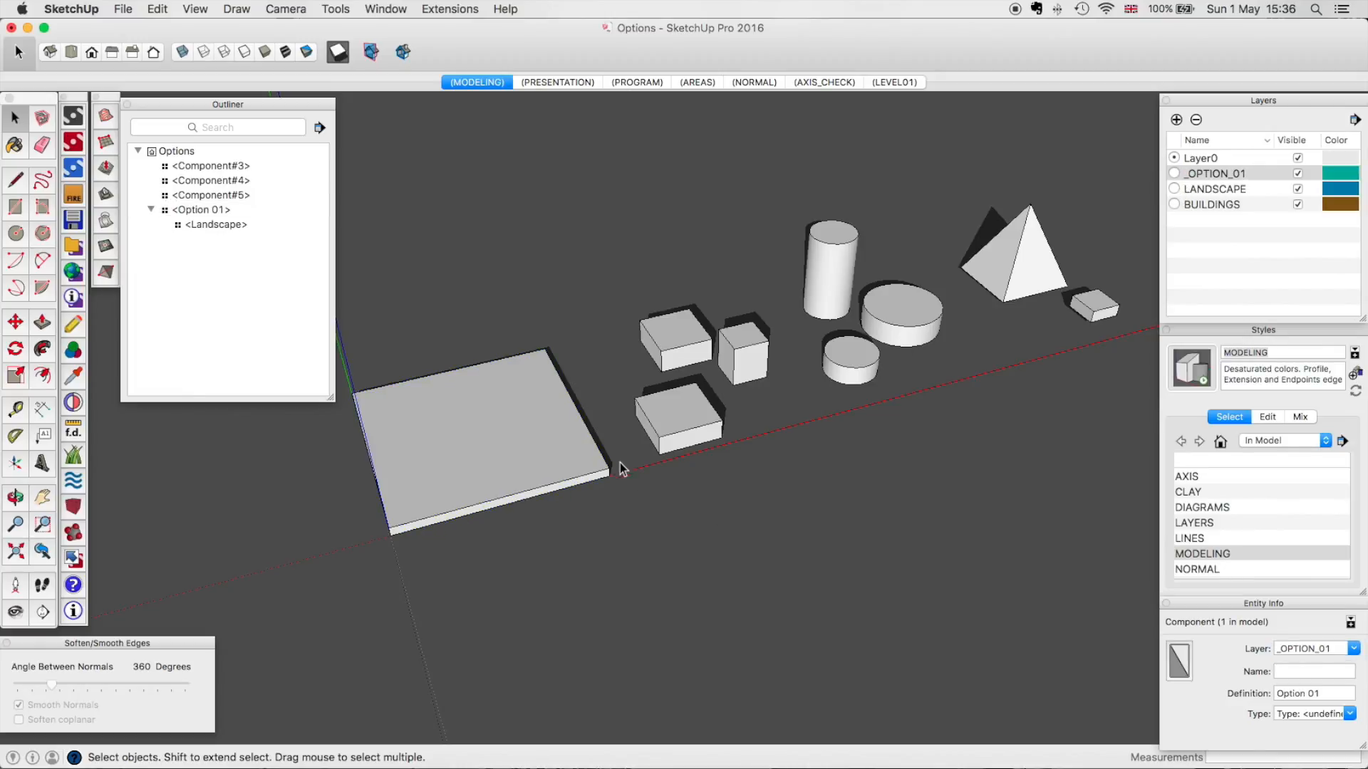
Copy the Option 01 component from its front corner to a spot about 8.5 m away, in front of the original.
click(580, 466)
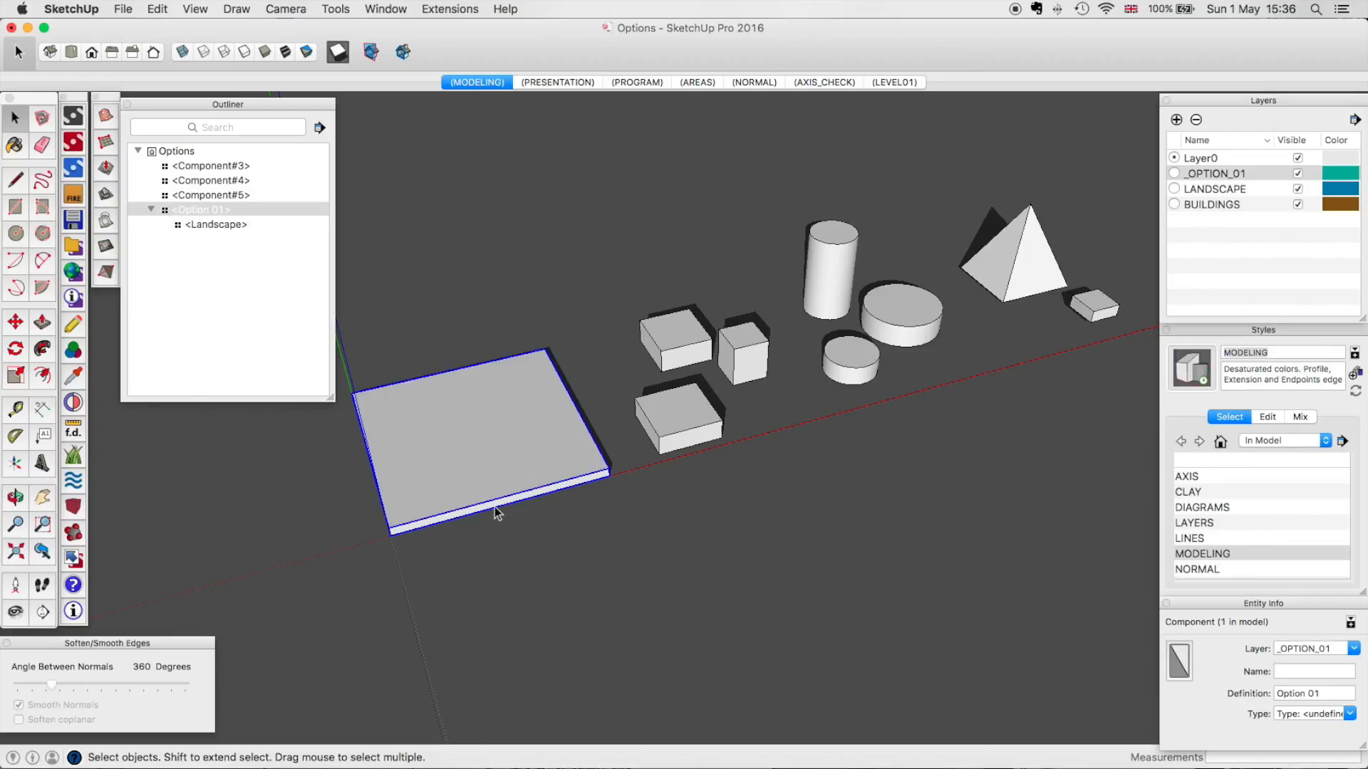
key(m)
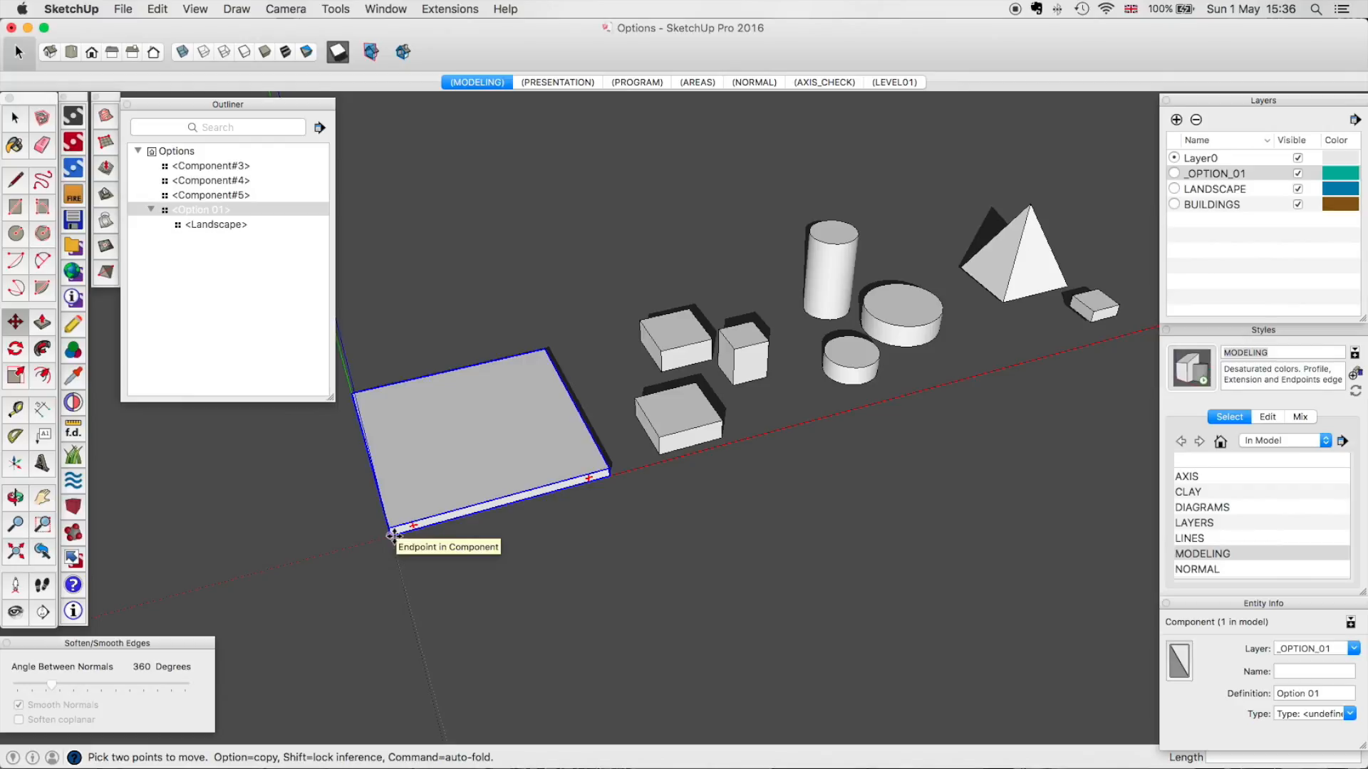
click(393, 534)
key(alt)
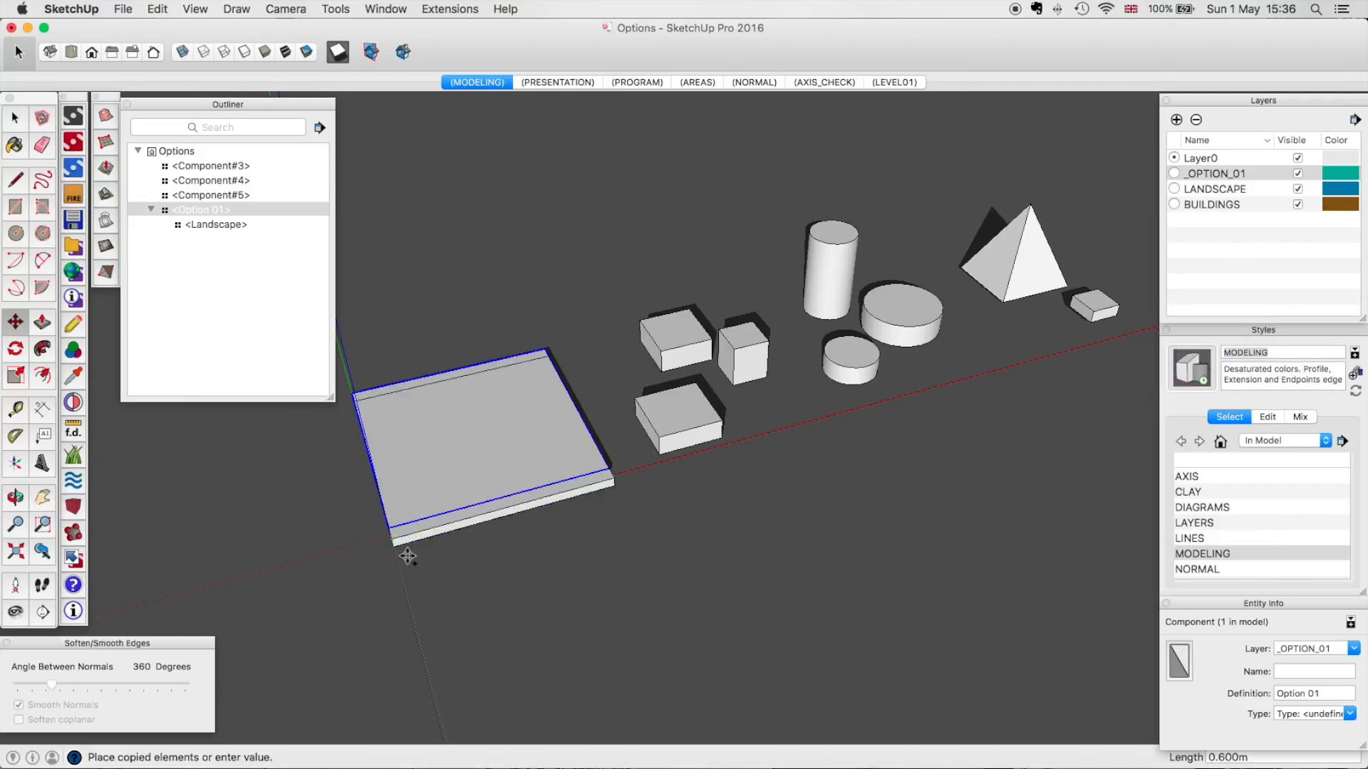
click(505, 685)
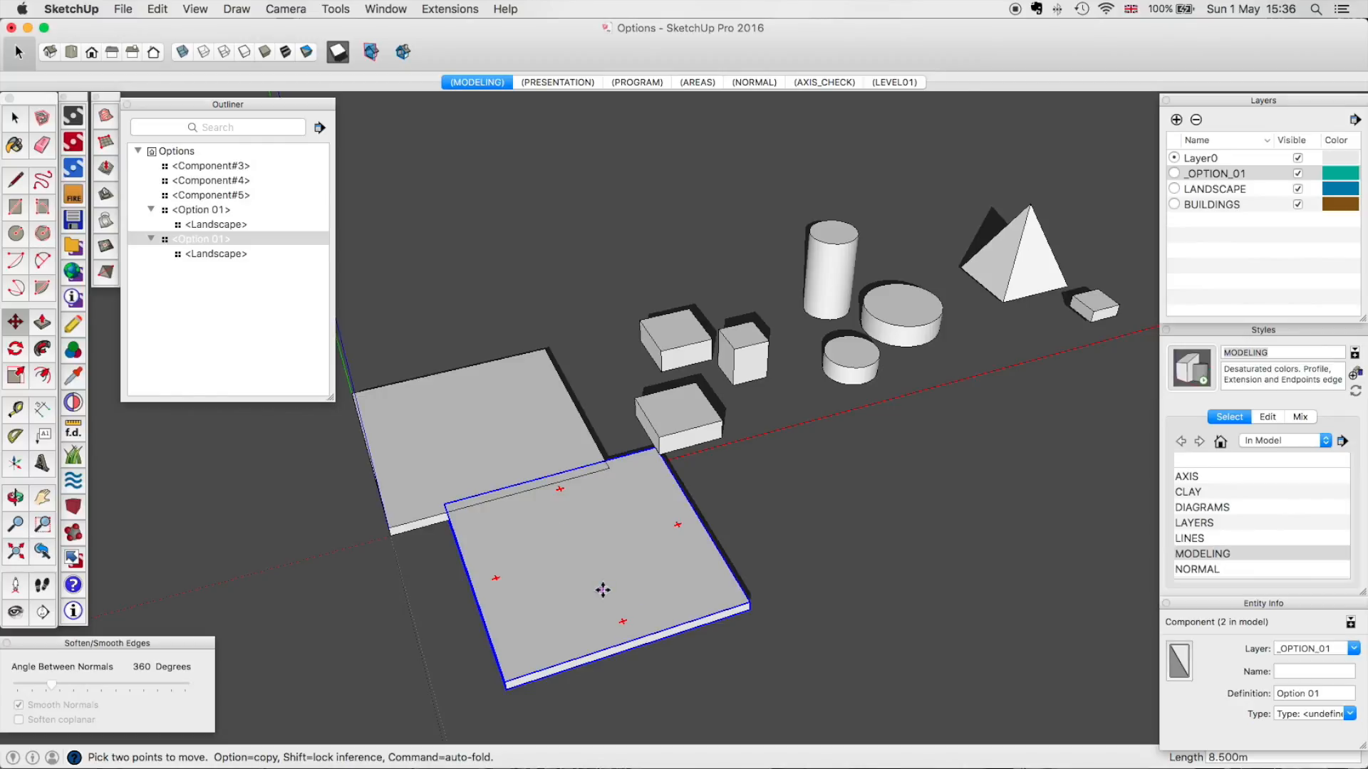
Assign the copied Option 01 component to a new layer named _OPTION_02.
key(space)
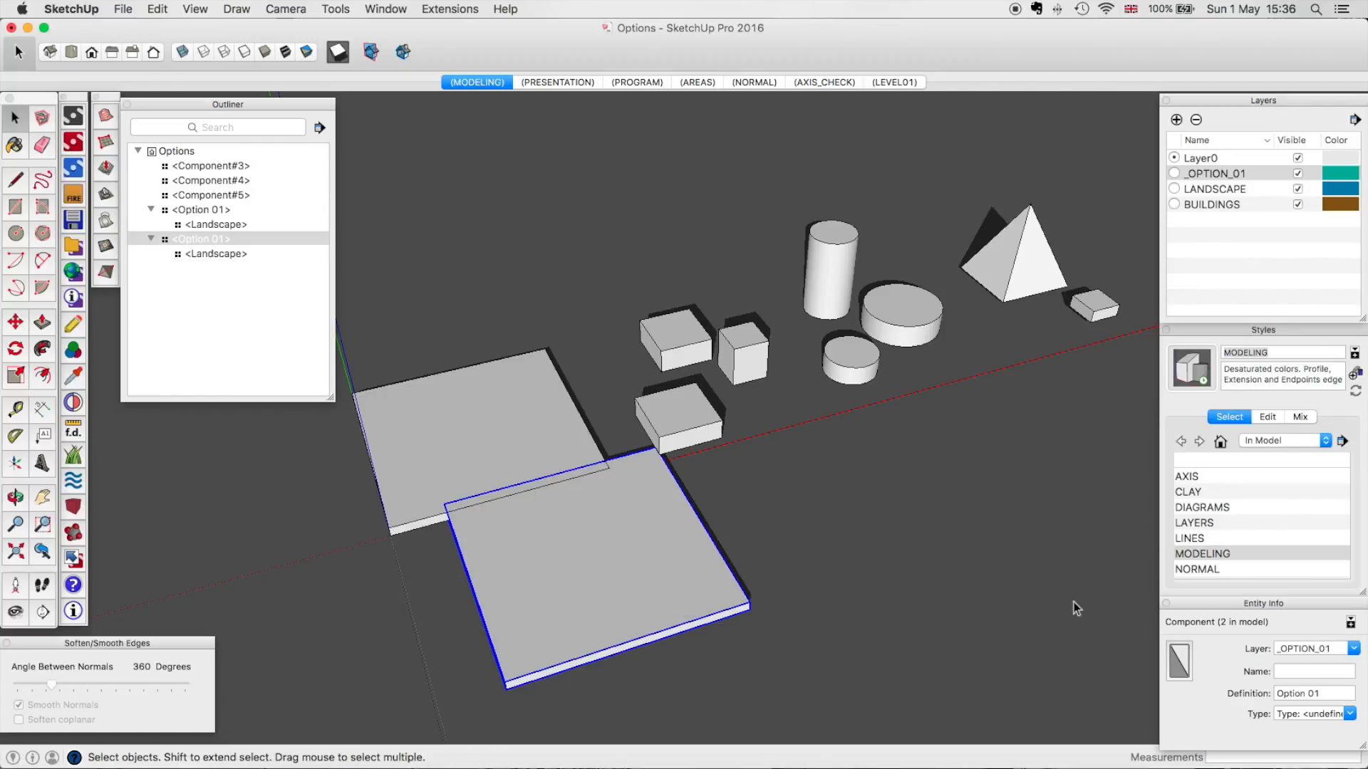
click(1332, 650)
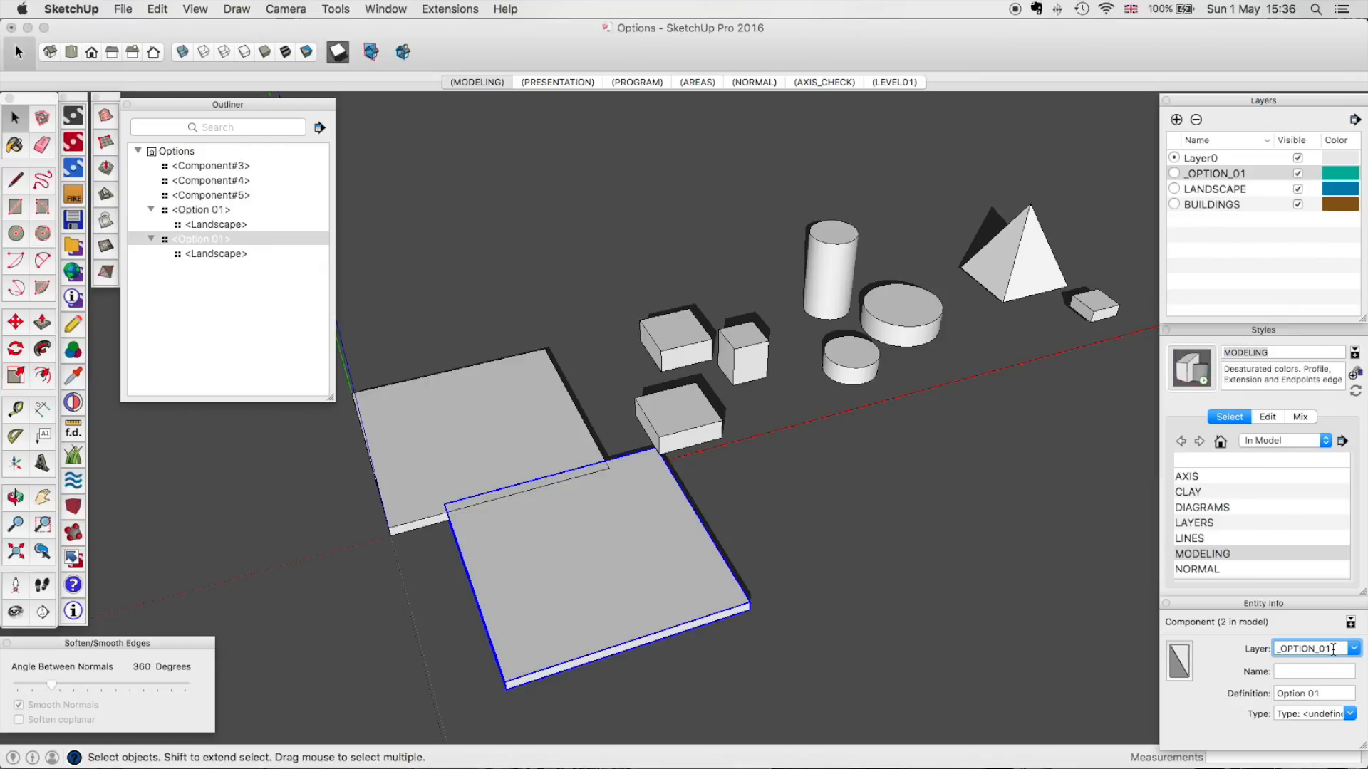
key(BackSpace)
text(2)
key(Return)
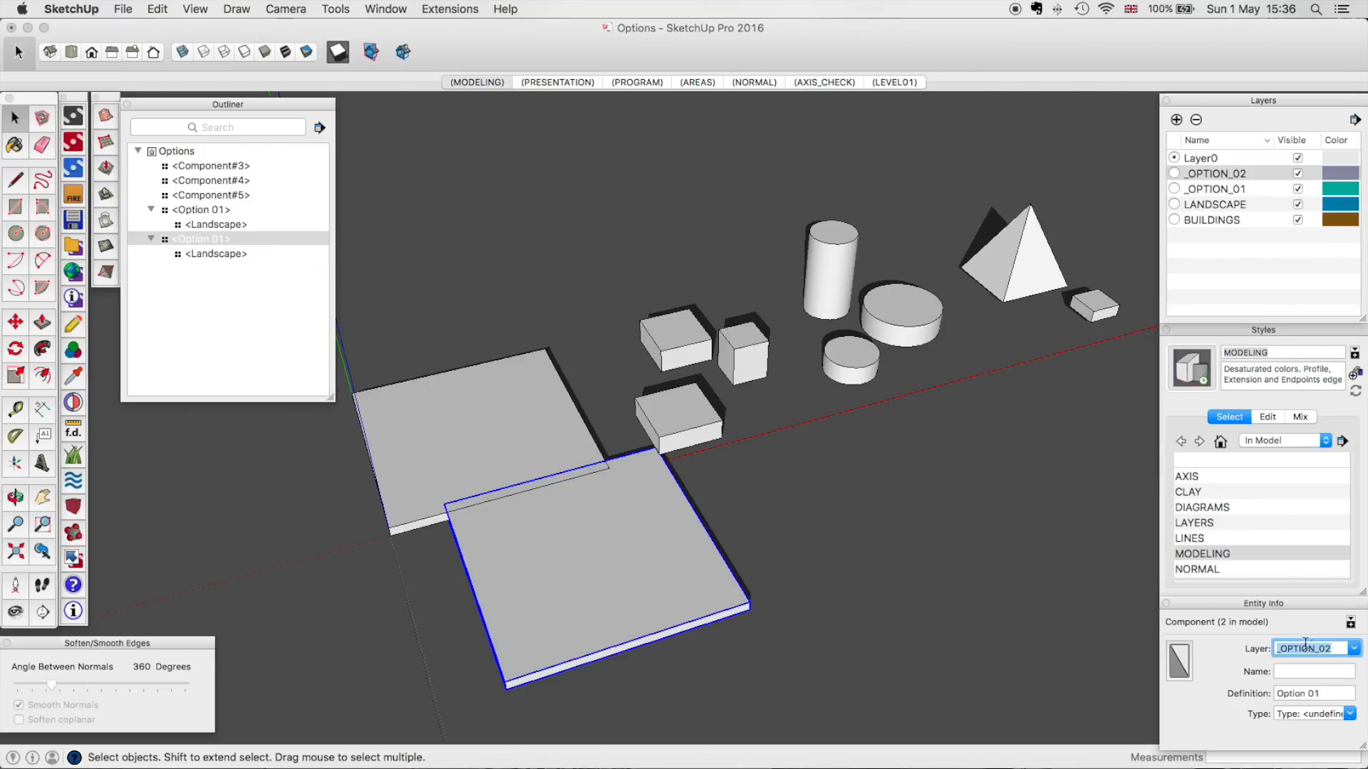
Copy the _OPTION_02 slab component to open ground about 12.2 m away, beyond the row of buildings' near end.
click(588, 566)
scroll(589, 567, down, 3)
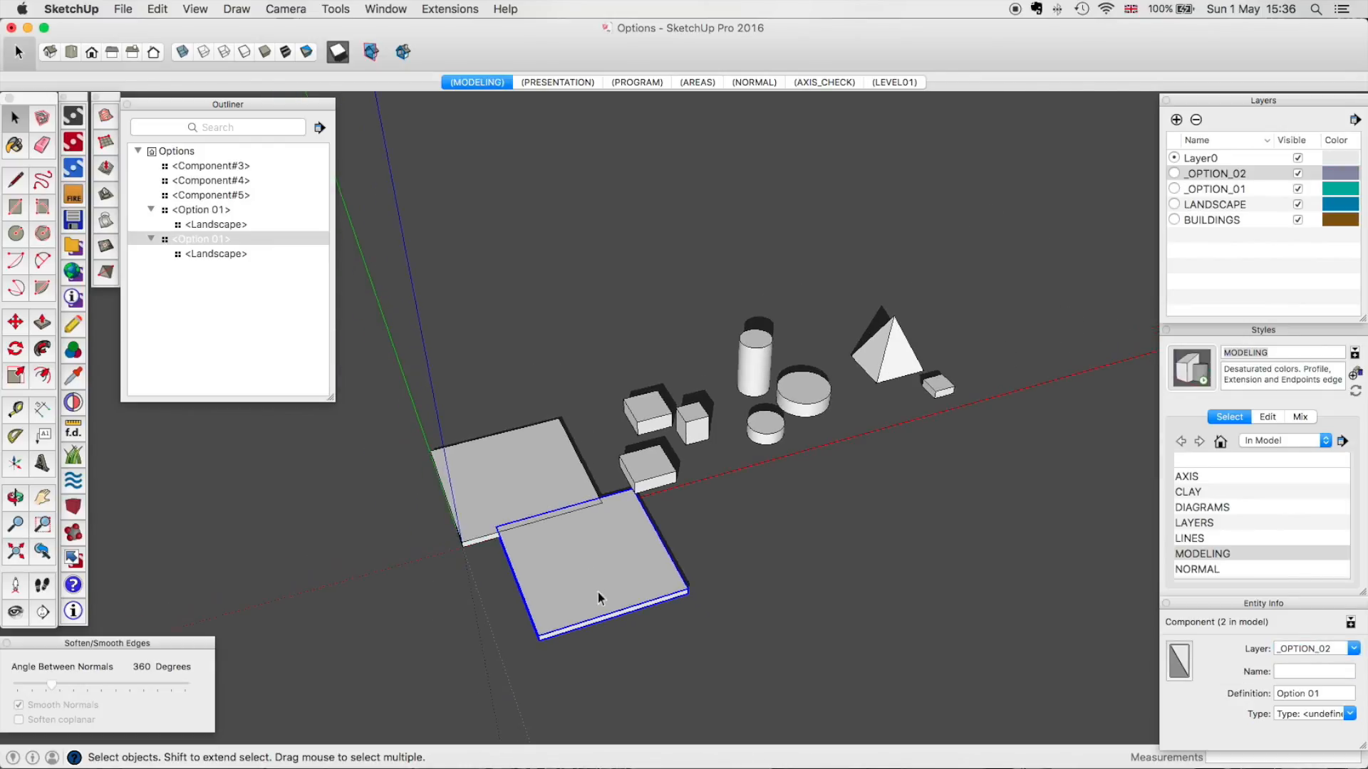
key(m)
alt+click(596, 612)
click(826, 625)
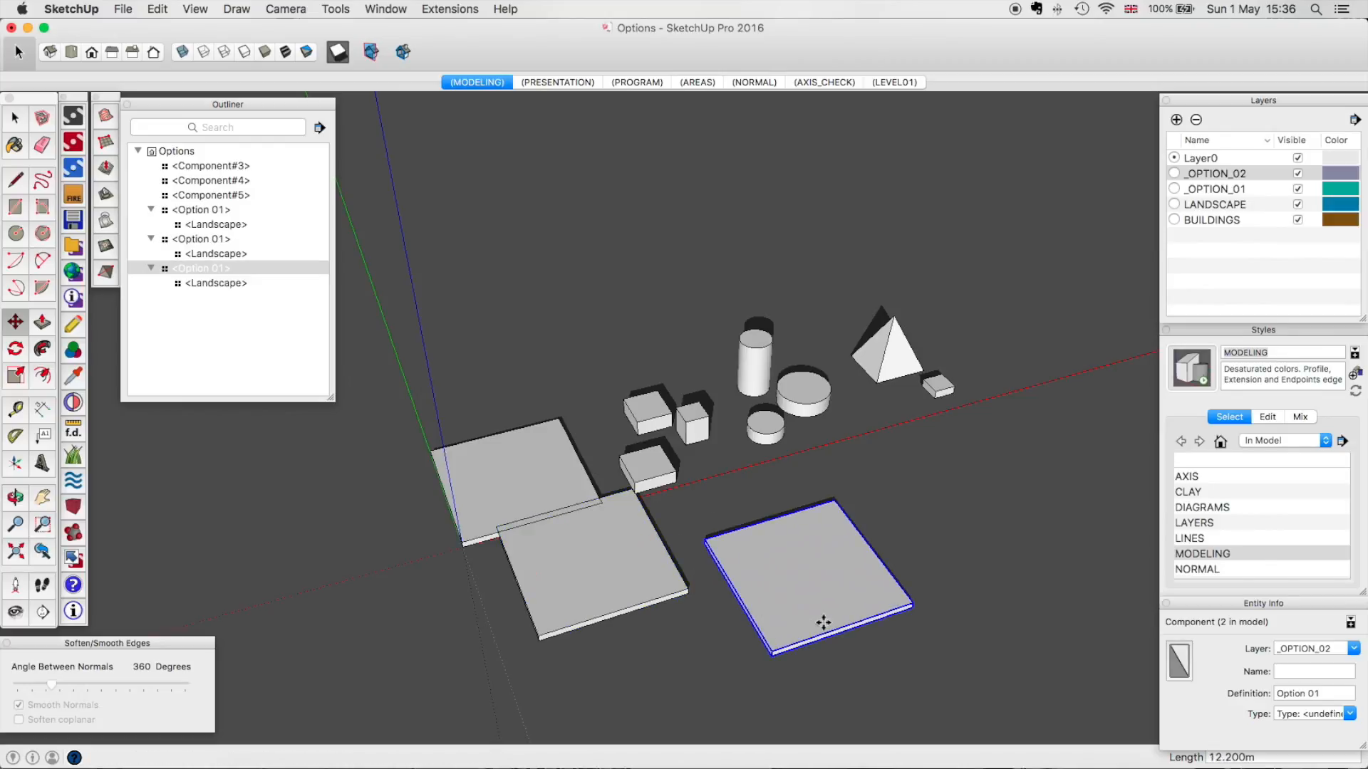
key(space)
Assign the newest slab copy to a new layer named _OPTION_03.
click(1335, 649)
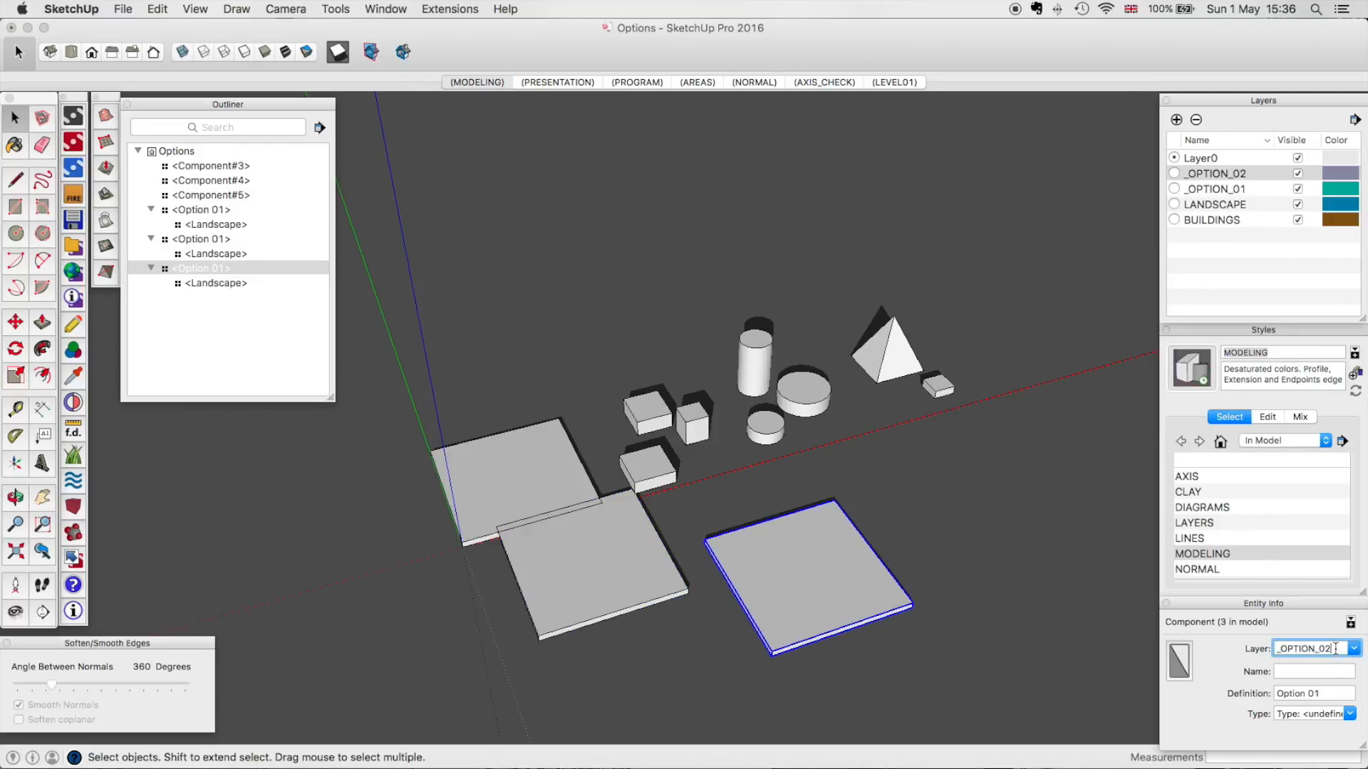
key(BackSpace)
text(3)
key(Return)
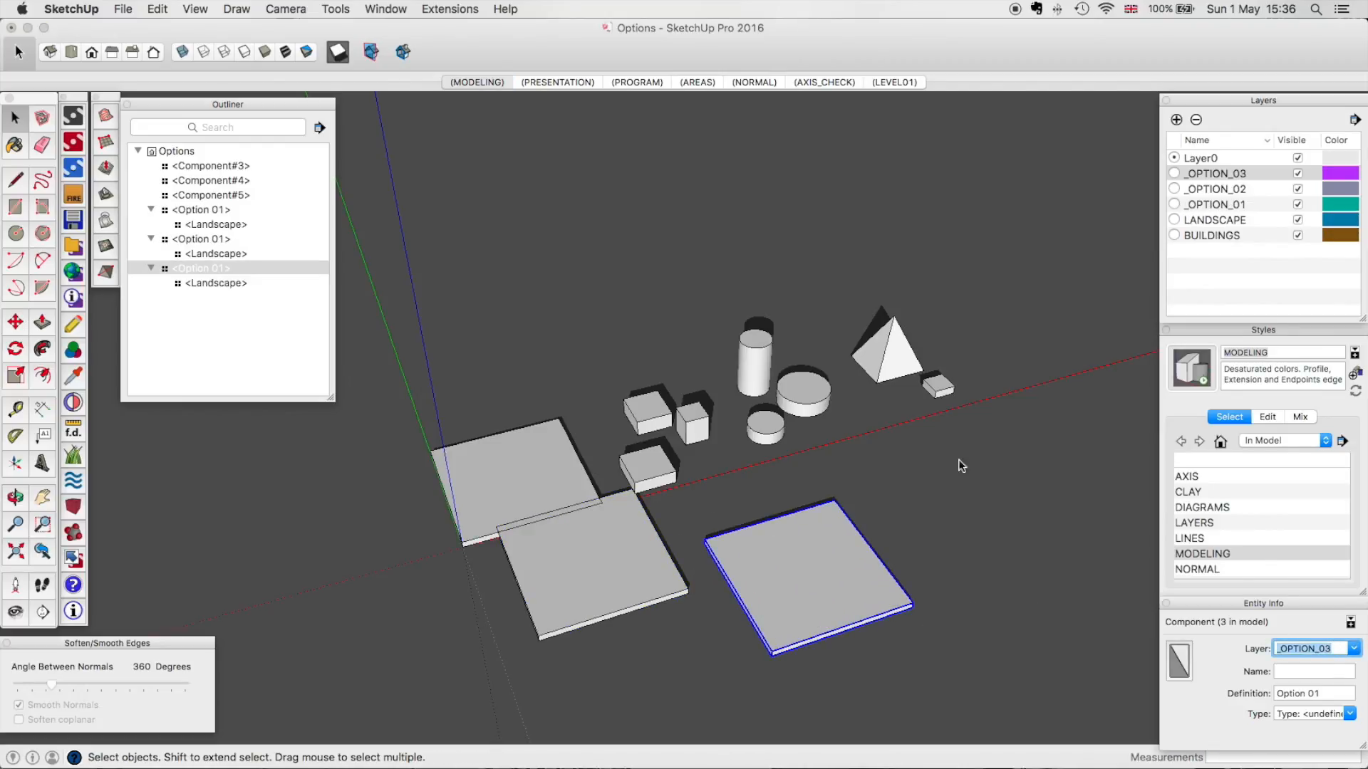
click(791, 497)
Move the _OPTION_02 slab by its lower front corner onto the matching corner of the original slab.
click(543, 628)
scroll(530, 632, up, 3)
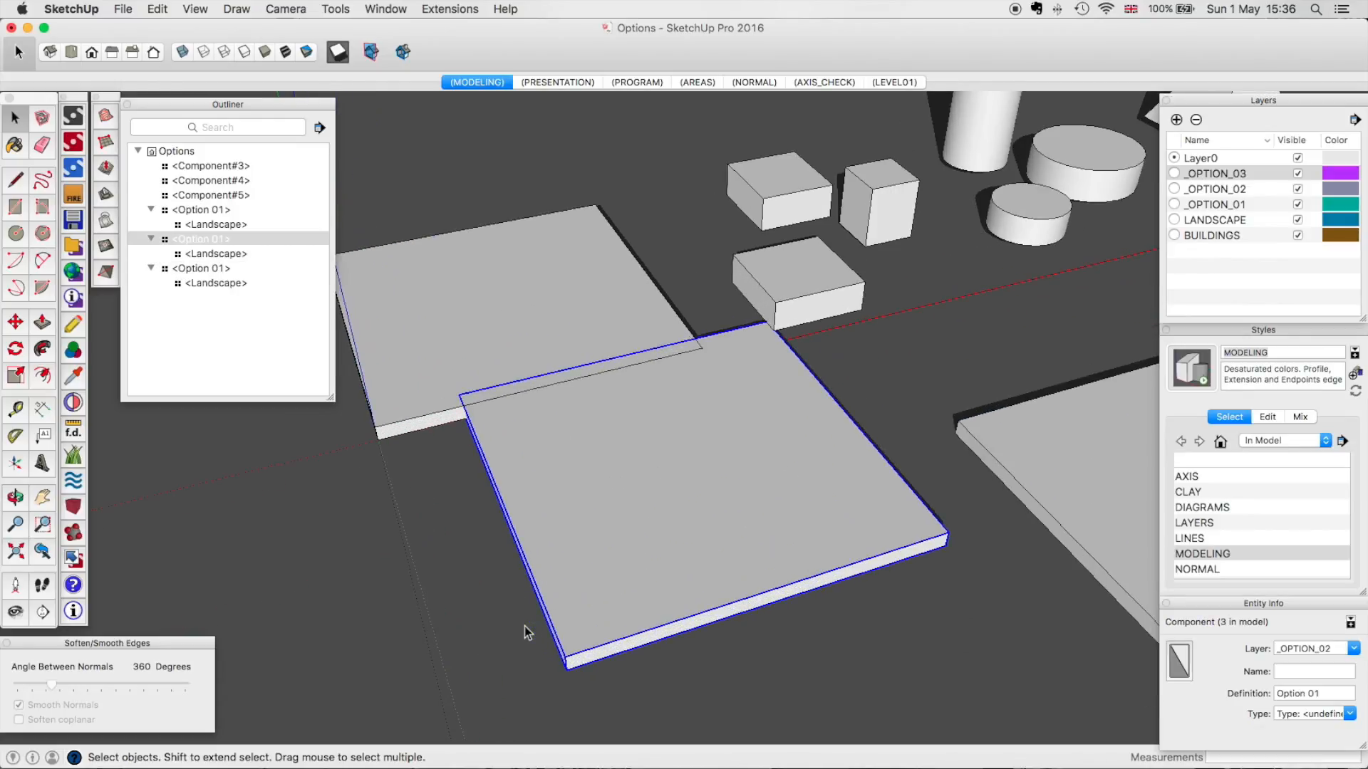
key(m)
click(581, 667)
click(376, 441)
key(space)
Move the _OPTION_03 slab by its lower front corner onto the matching corner of the stacked slabs at the origin.
scroll(836, 467, down, 5)
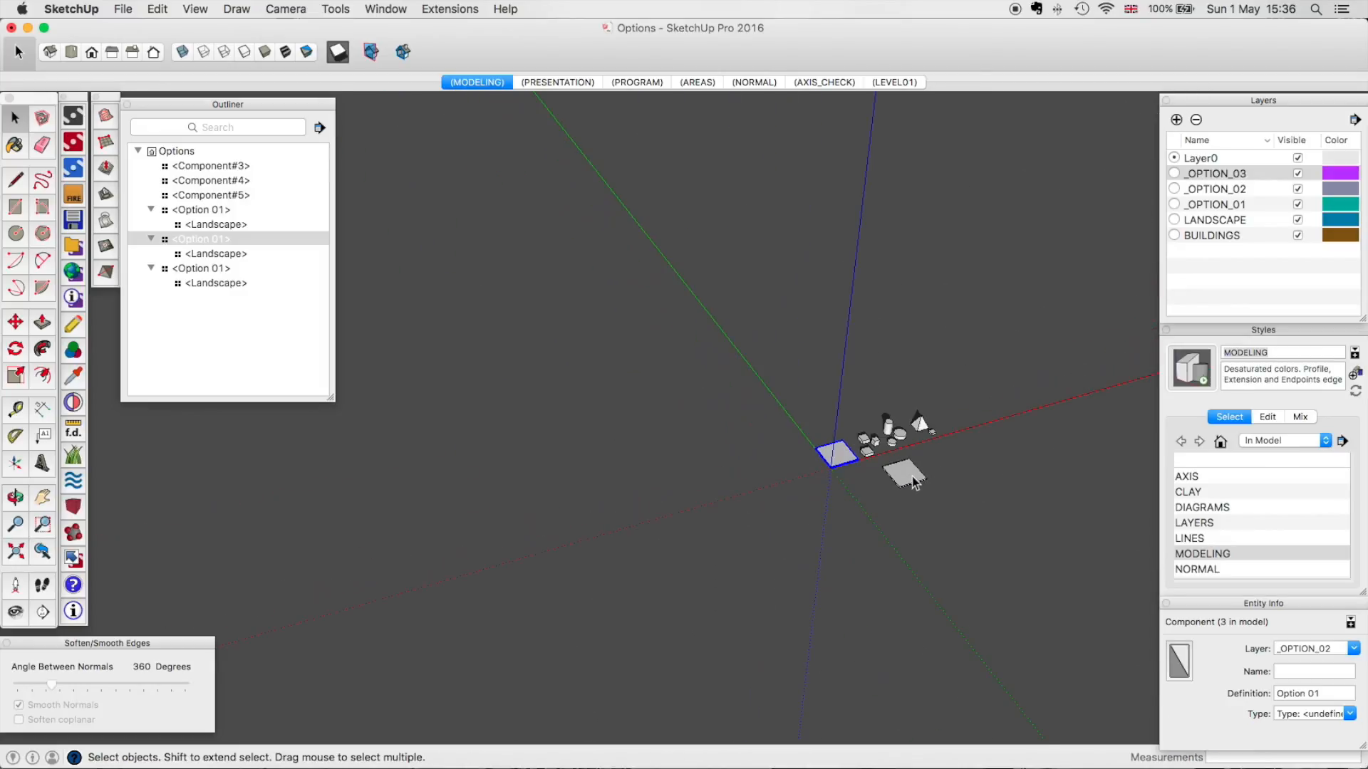
click(905, 485)
scroll(901, 483, up, 3)
scroll(909, 550, up, 5)
key(m)
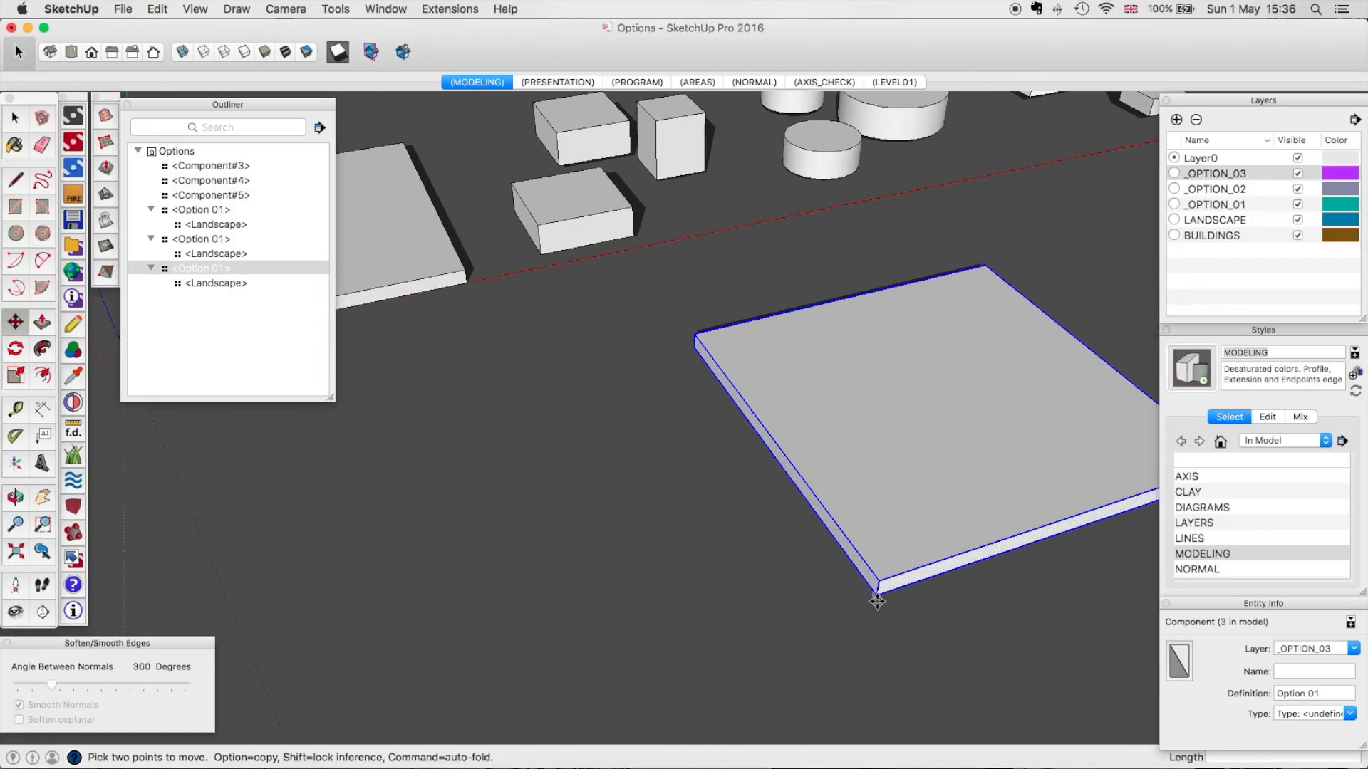
click(878, 593)
scroll(877, 592, down, 5)
scroll(465, 460, up, 6)
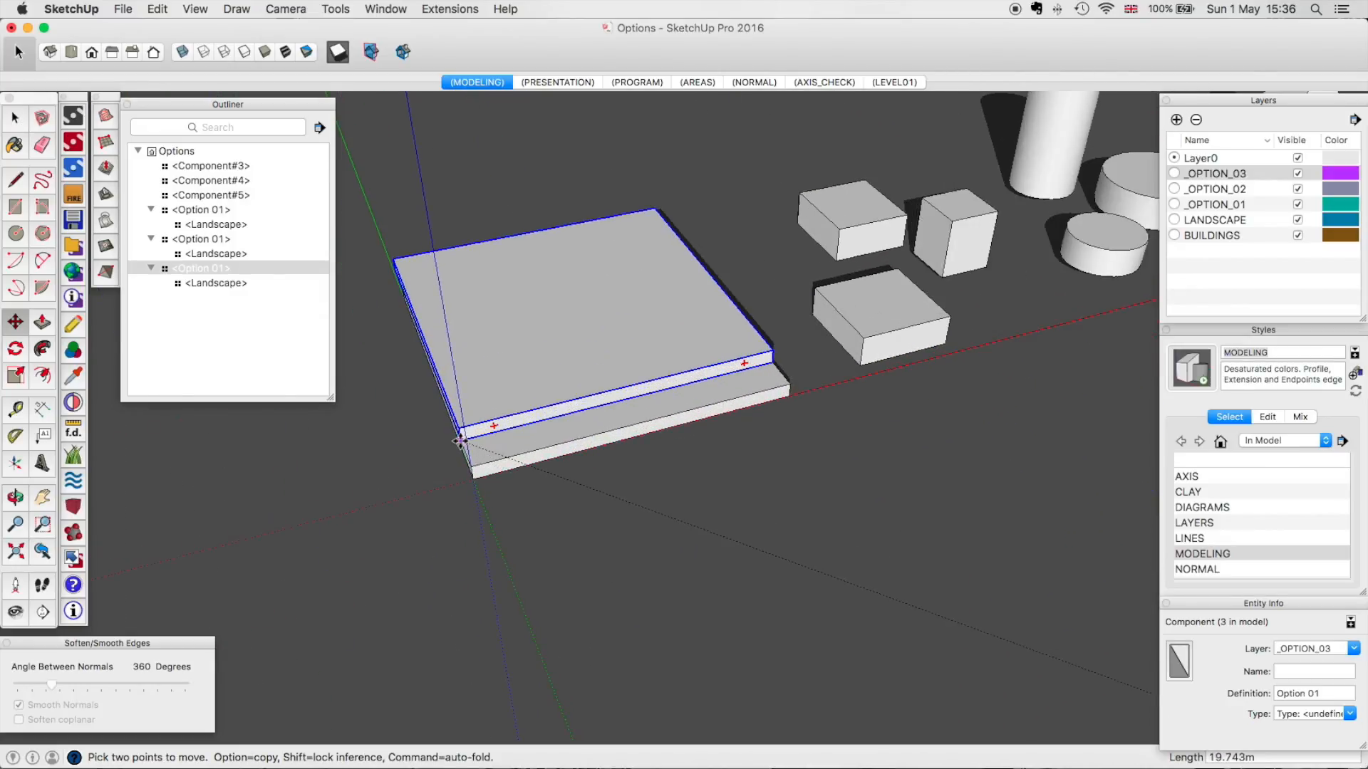
click(493, 488)
key(space)
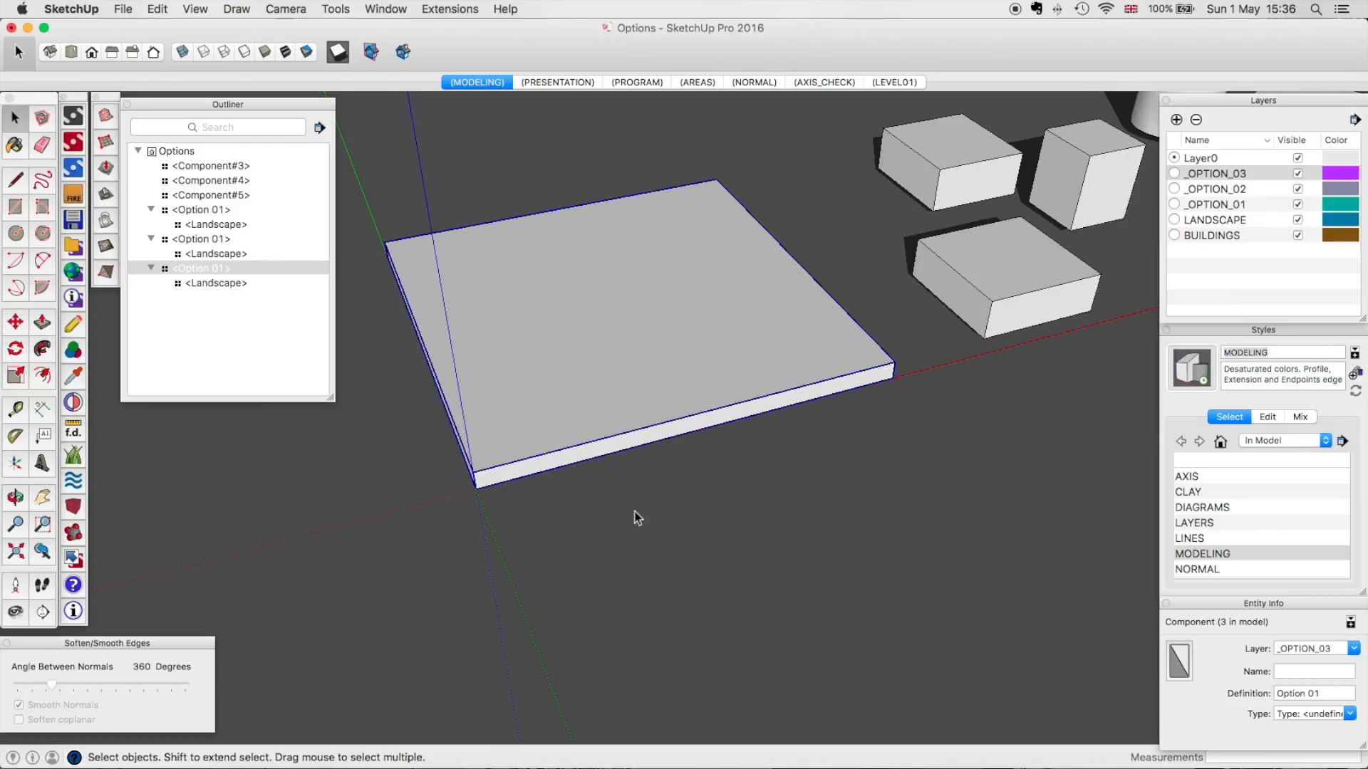
Collapse the three Option 01 entries in the Outliner and apply the LAYERS style to the model.
click(635, 520)
click(151, 268)
click(152, 239)
click(151, 210)
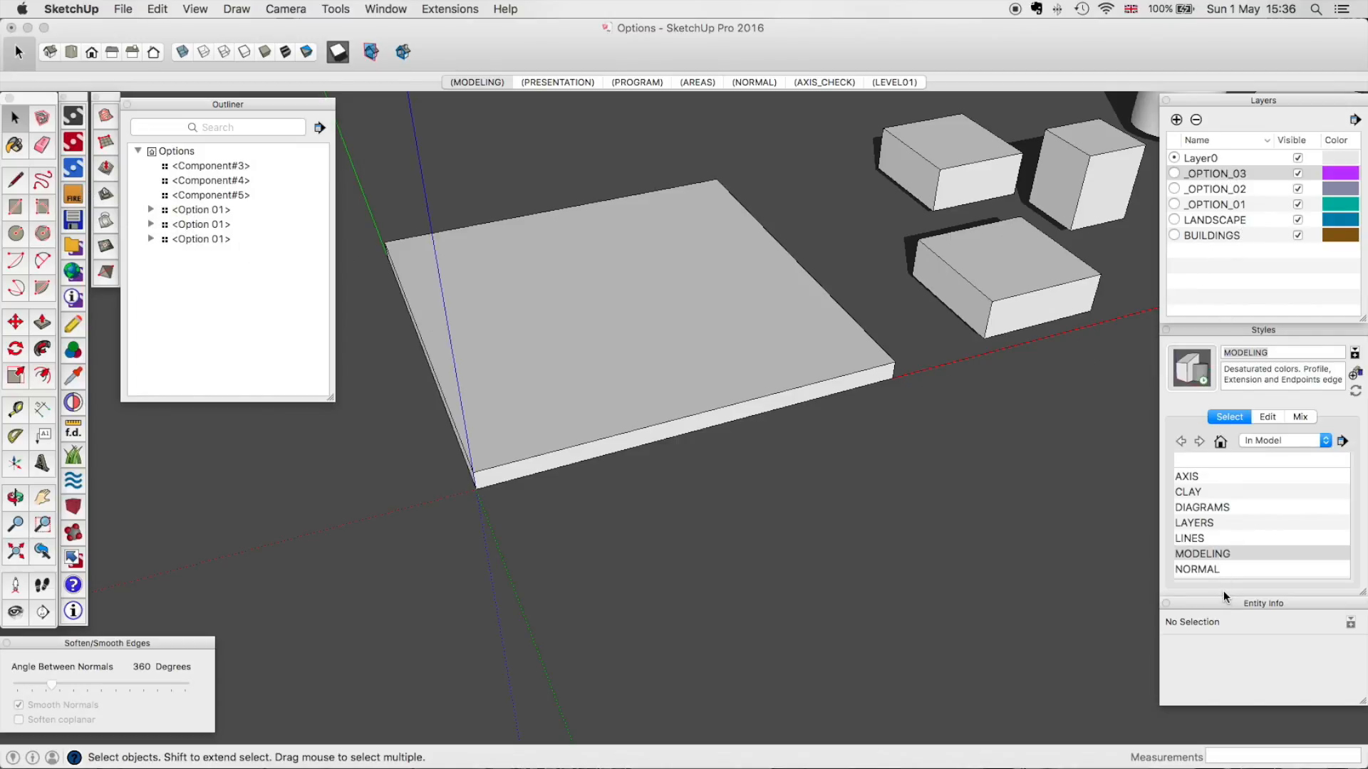
click(1223, 523)
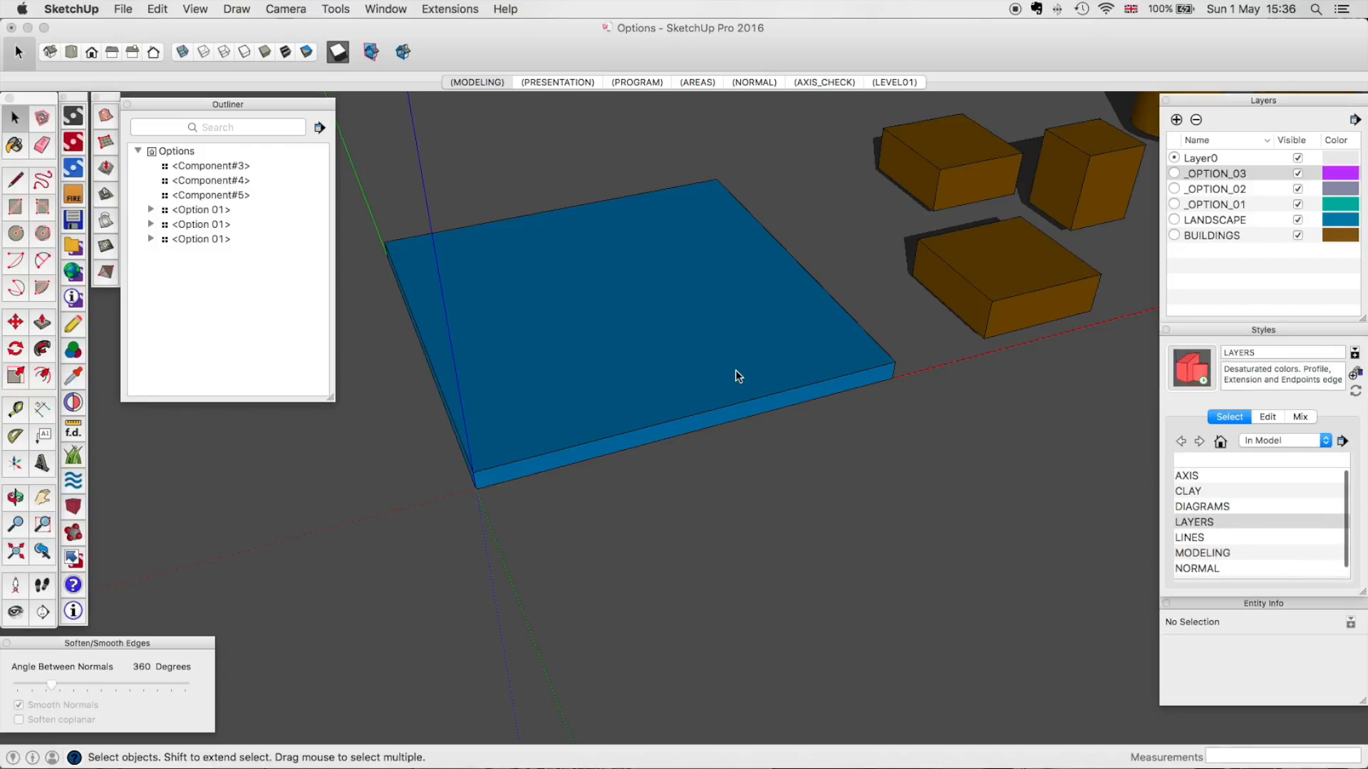
shift+middle_drag(819, 338, 809, 362)
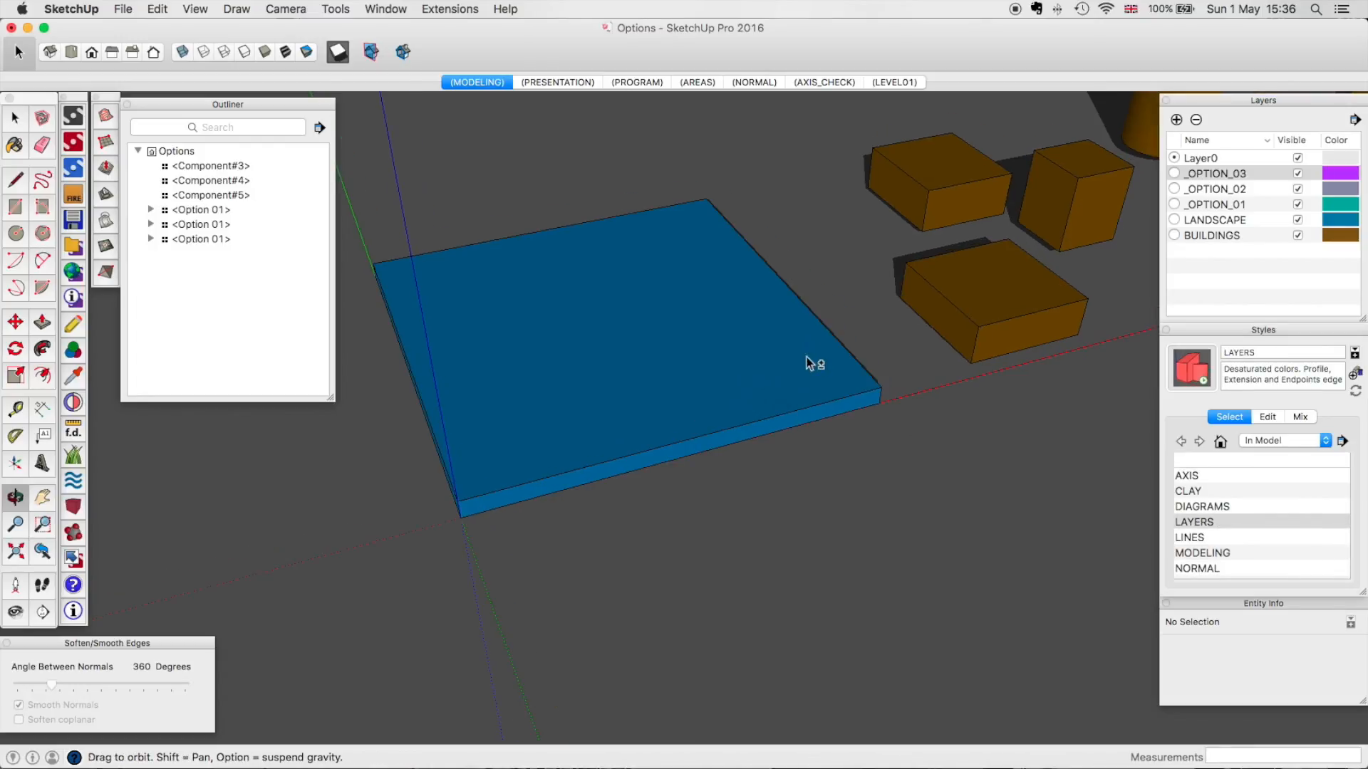
Hide the layers _OPTION_03, _OPTION_02 and _OPTION_01.
click(1297, 174)
click(1298, 189)
click(1298, 205)
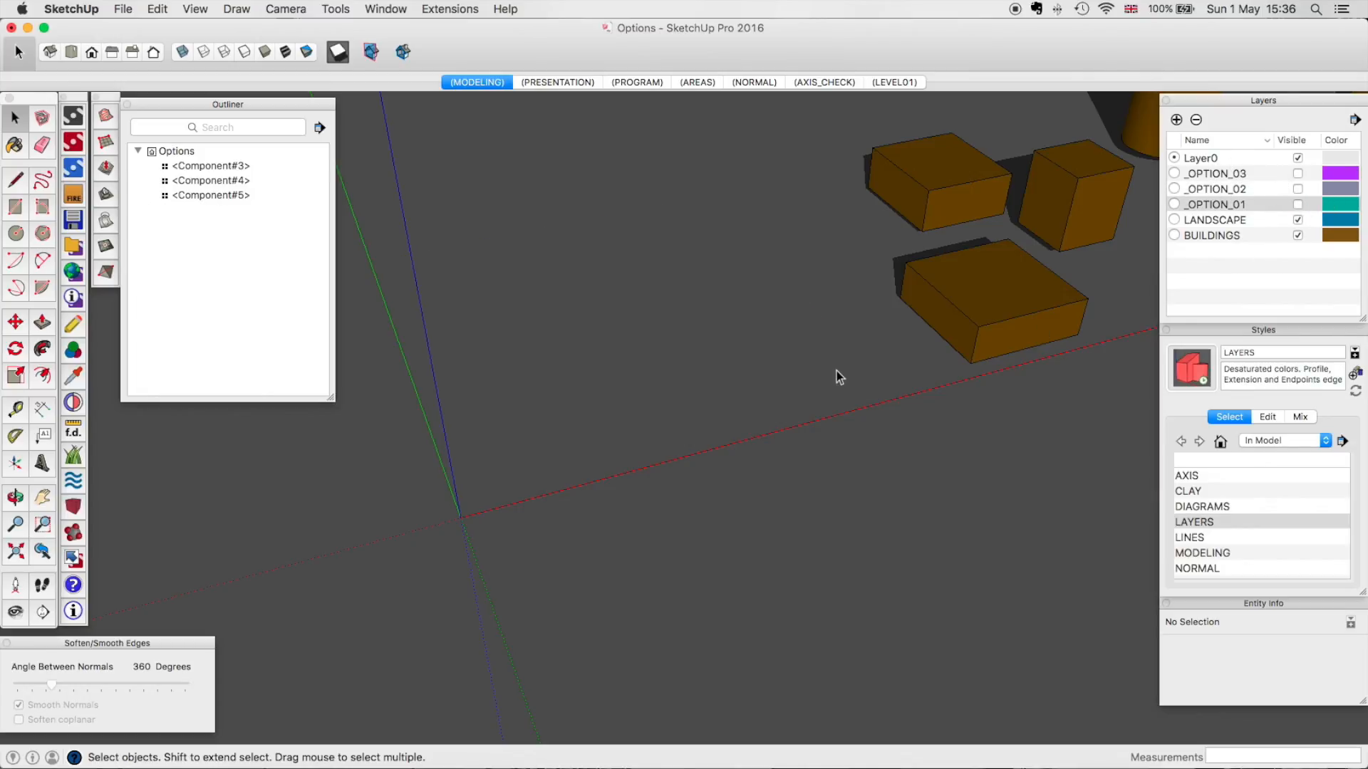
Show each option layer in turn, ending with _OPTION_03 as the only visible option.
click(1298, 205)
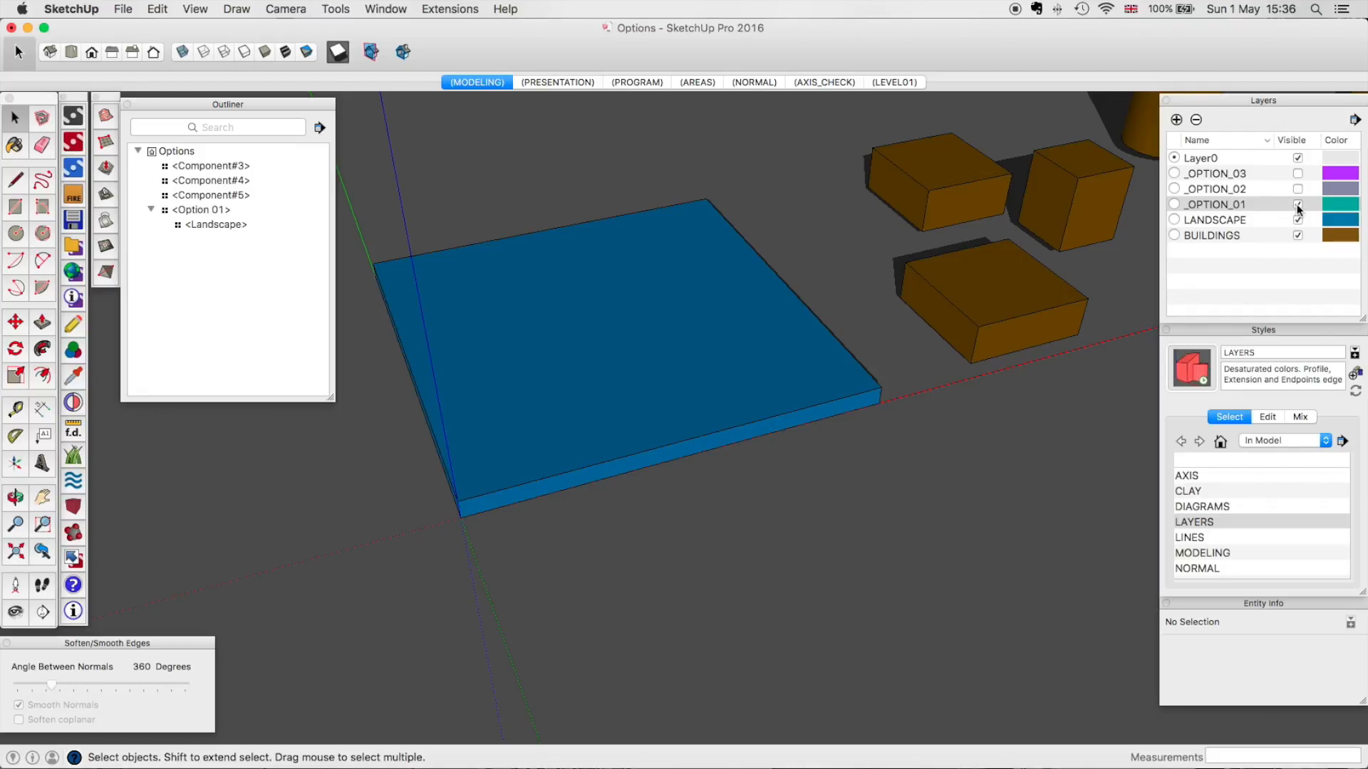
click(1298, 205)
click(1298, 190)
click(1298, 189)
click(1298, 174)
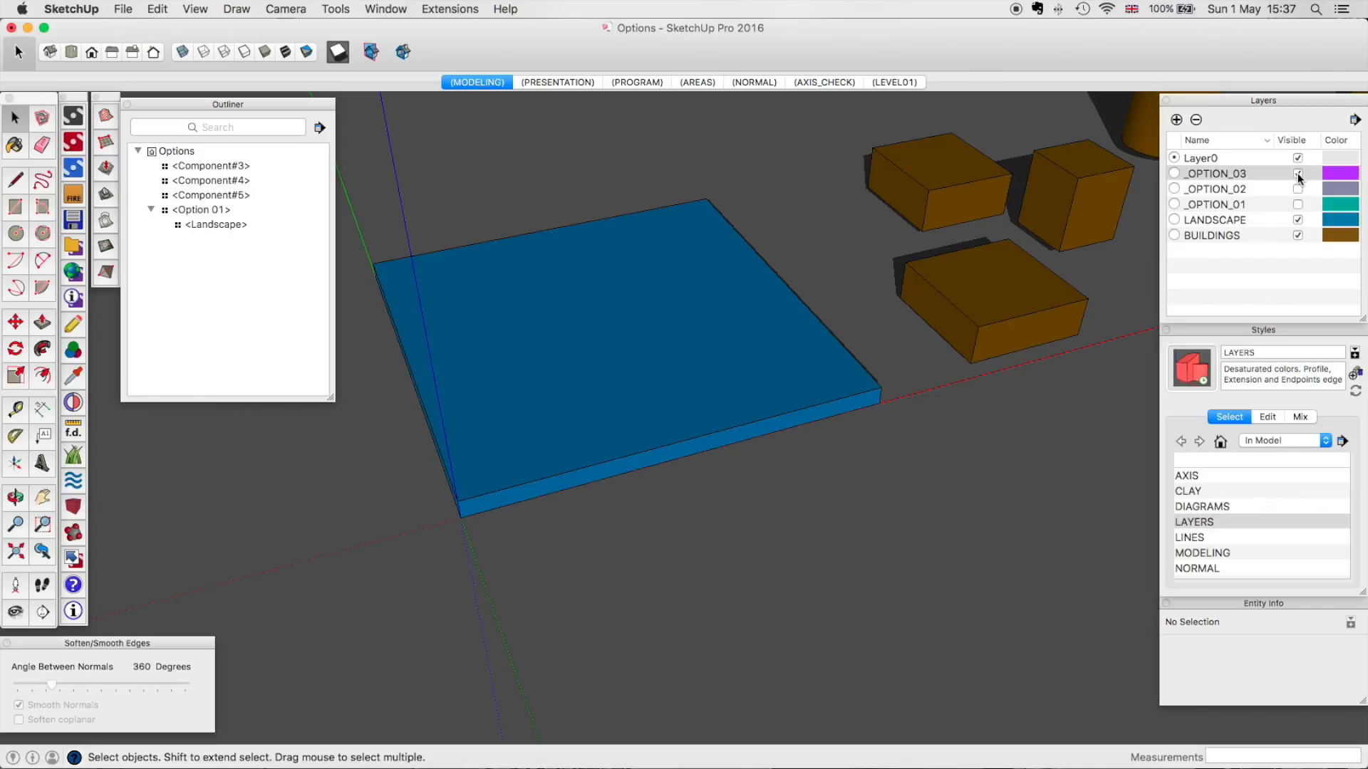
middle_drag(647, 426, 691, 433)
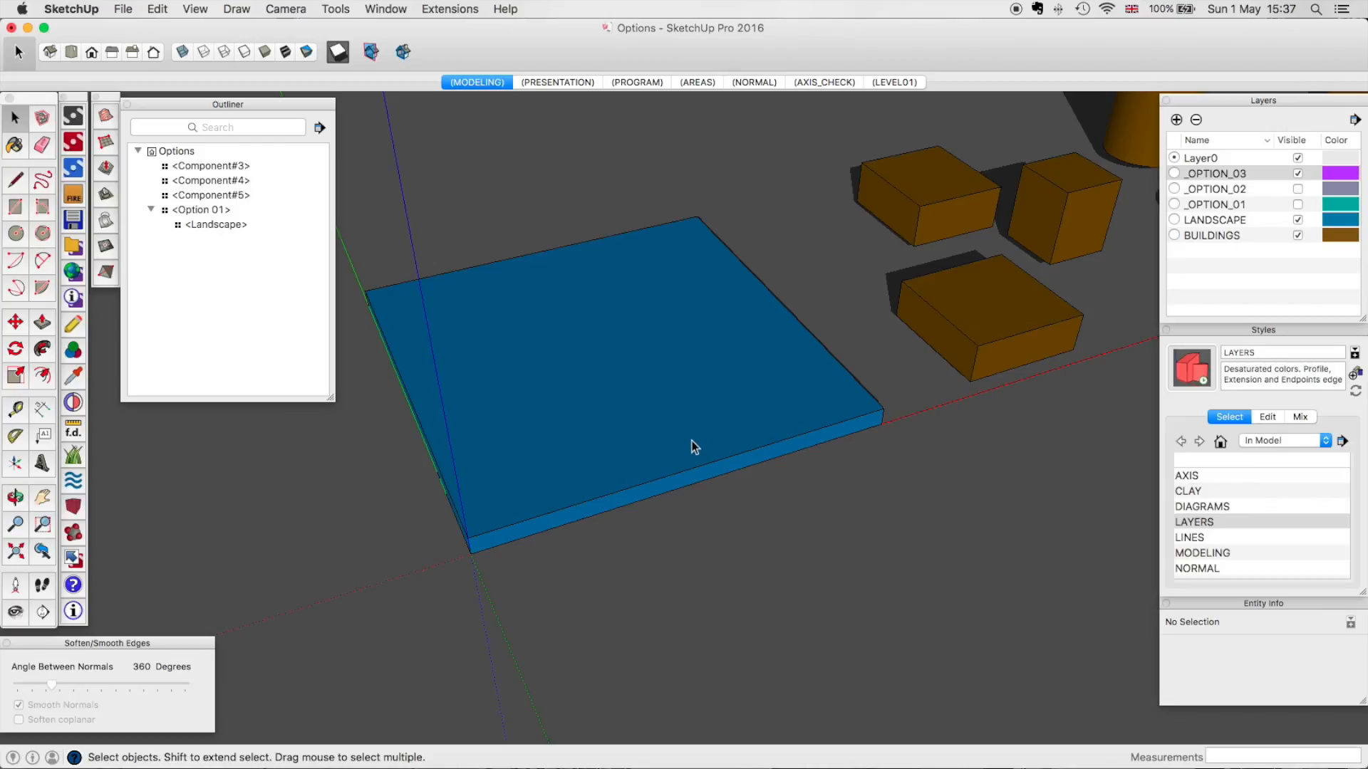
click(708, 420)
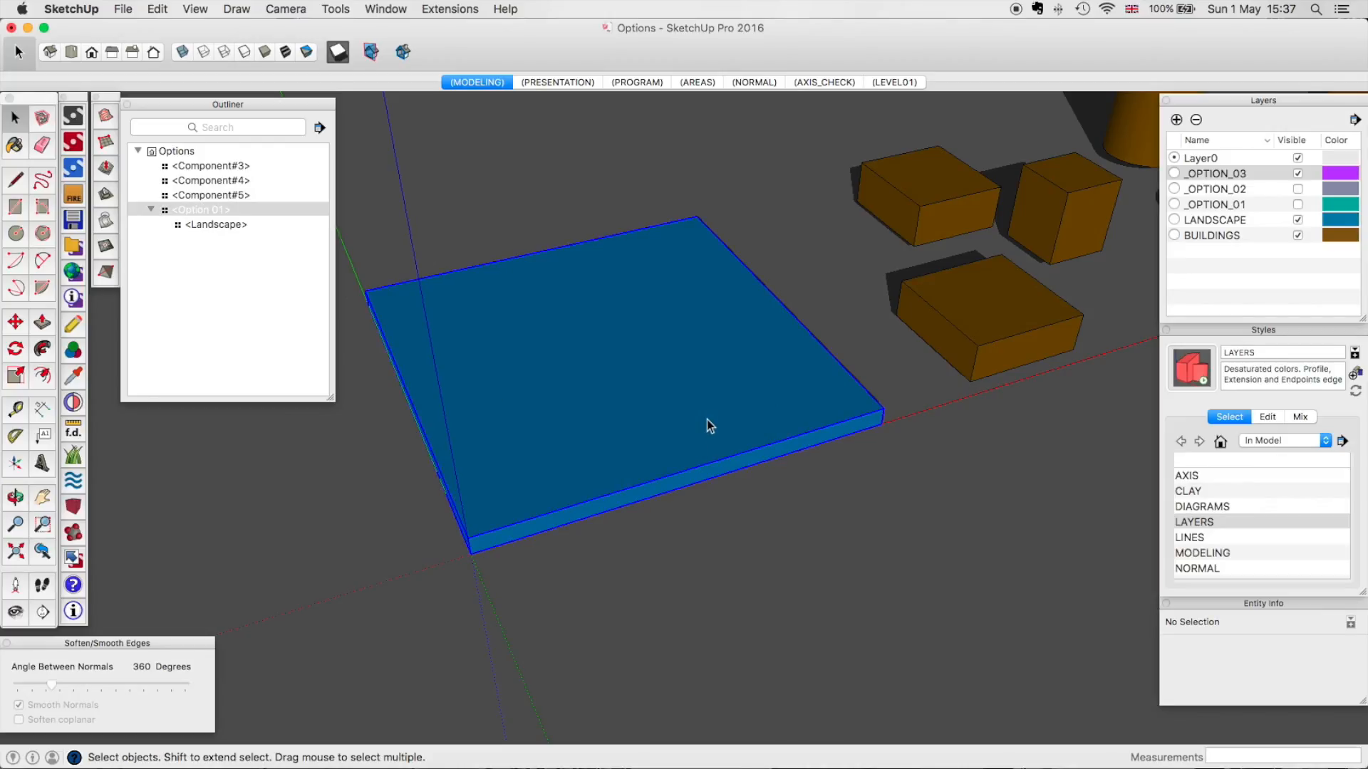
double_click(658, 442)
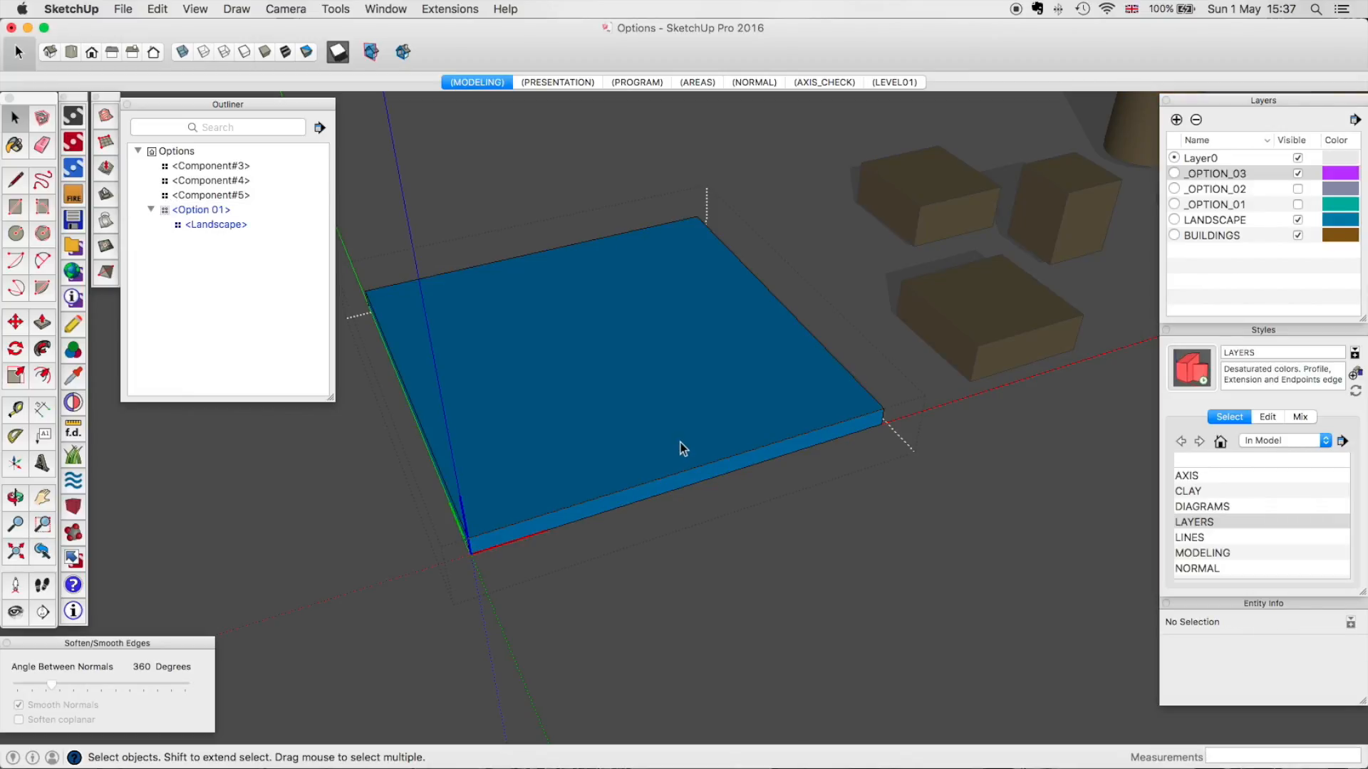
click(681, 442)
right_click(681, 443)
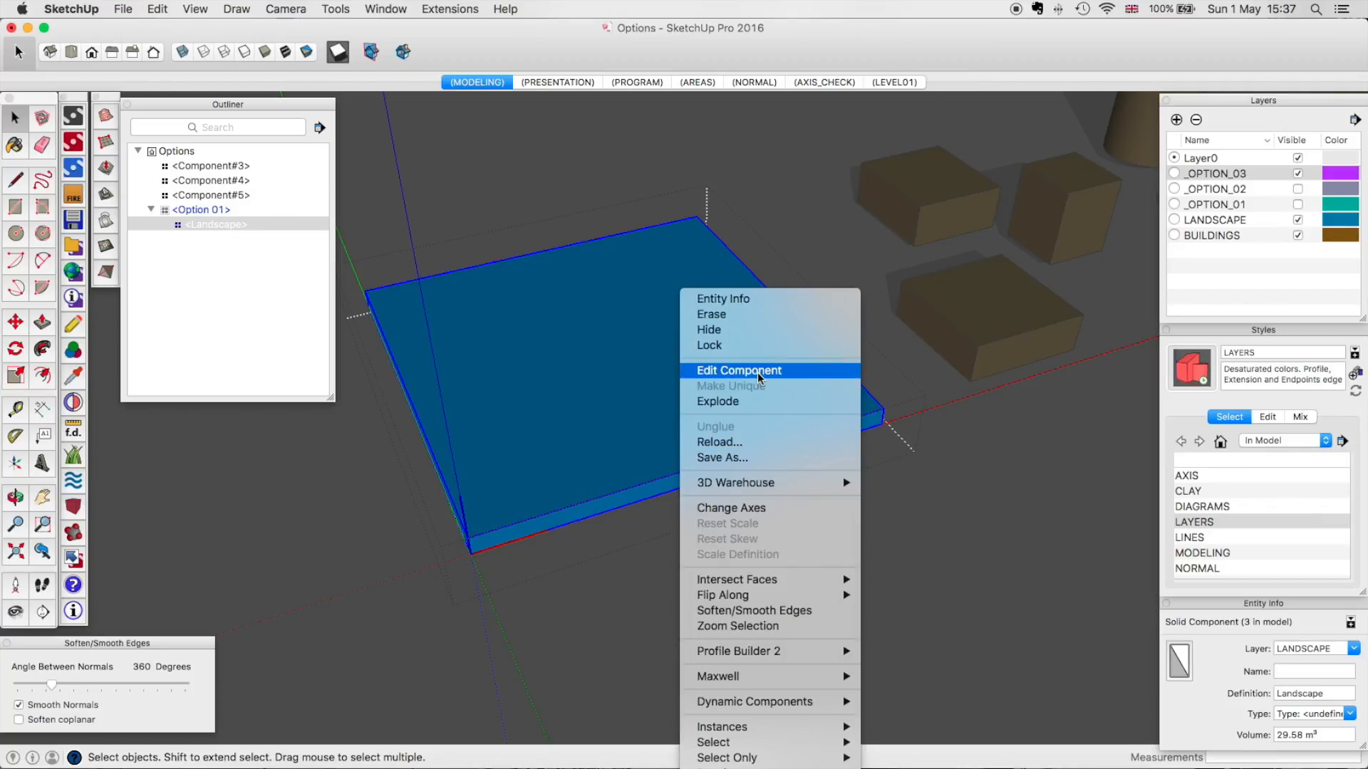
key(Escape)
key(Escape)
Make the _OPTION_03 slab component unique, and make the Landscape component nested inside it unique too.
right_click(753, 408)
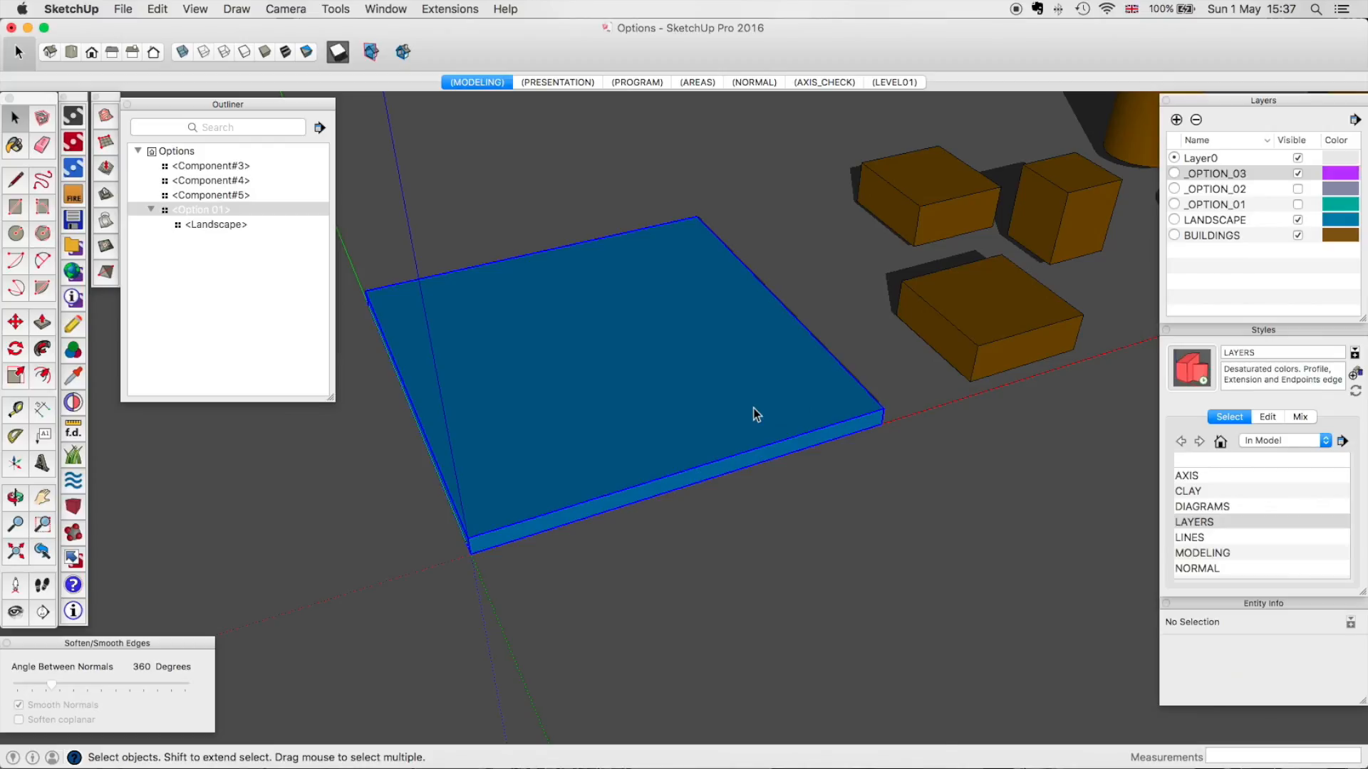
click(847, 401)
double_click(792, 399)
click(751, 409)
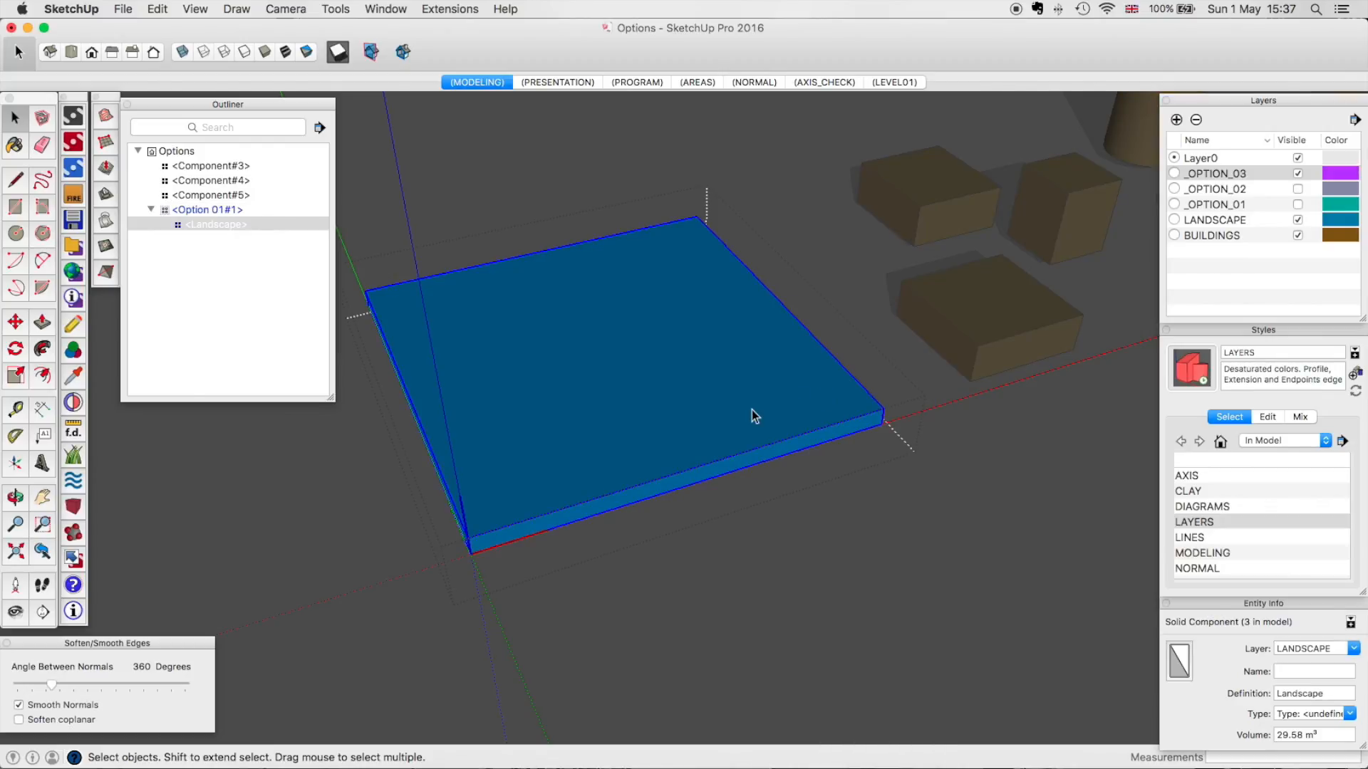
right_click(750, 408)
click(803, 385)
key(Escape)
With only the _OPTION_02 option visible, make its slab component and the nested Landscape component unique.
click(1297, 174)
click(1297, 189)
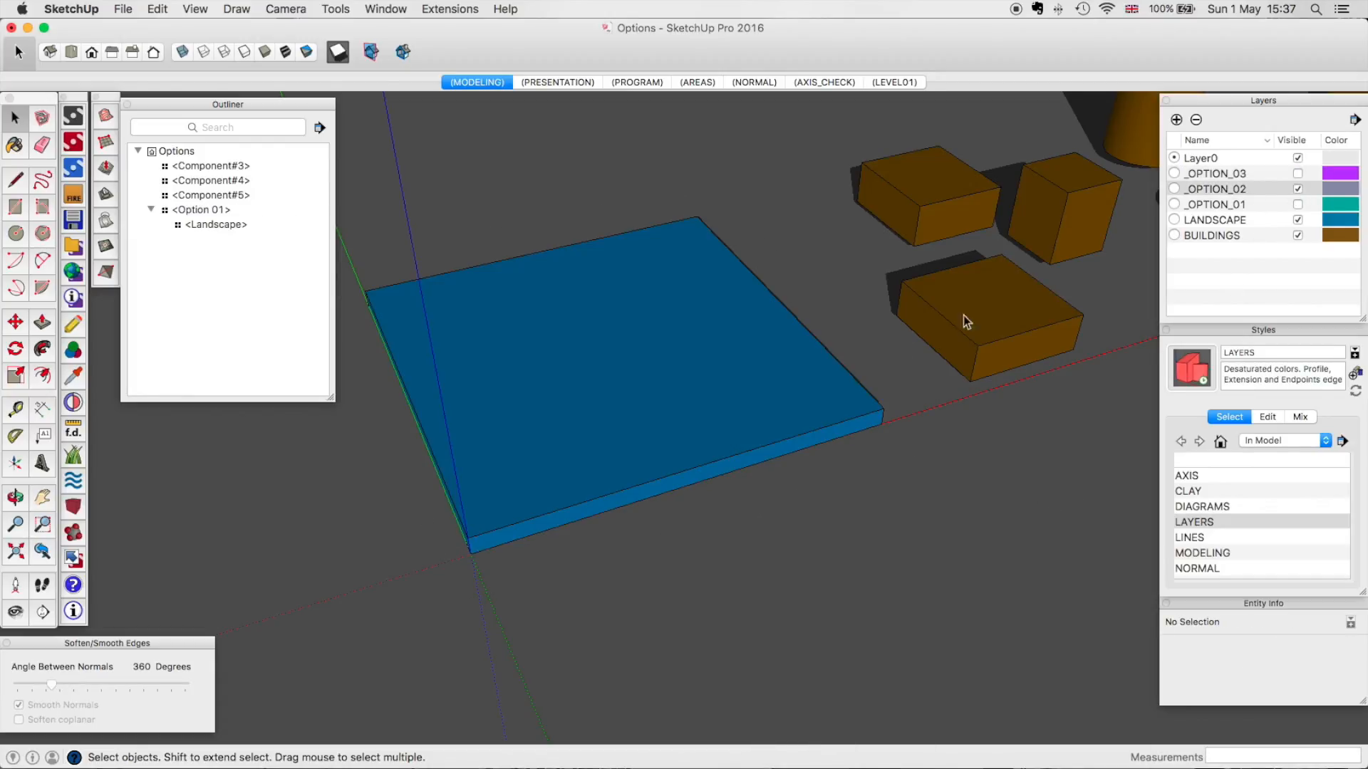
click(762, 389)
right_click(762, 388)
click(815, 401)
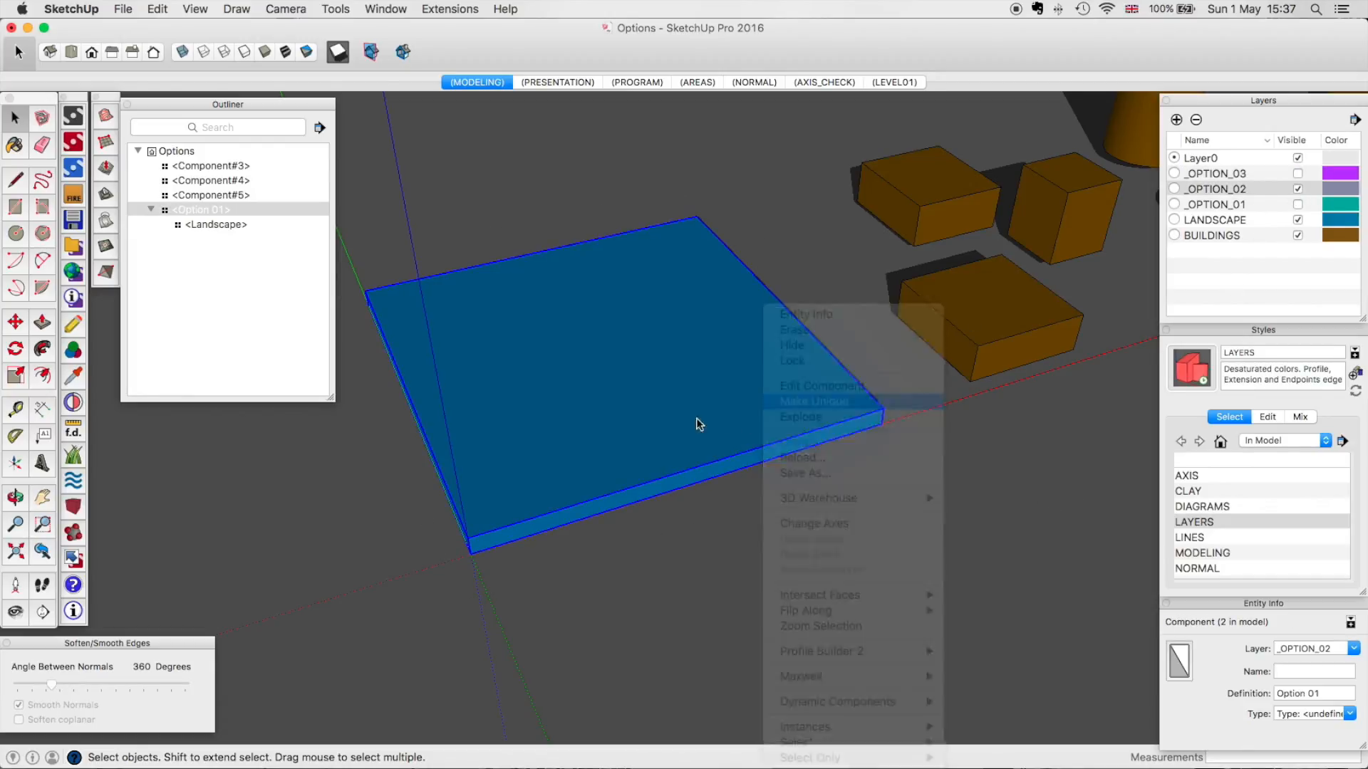
double_click(695, 422)
right_click(690, 425)
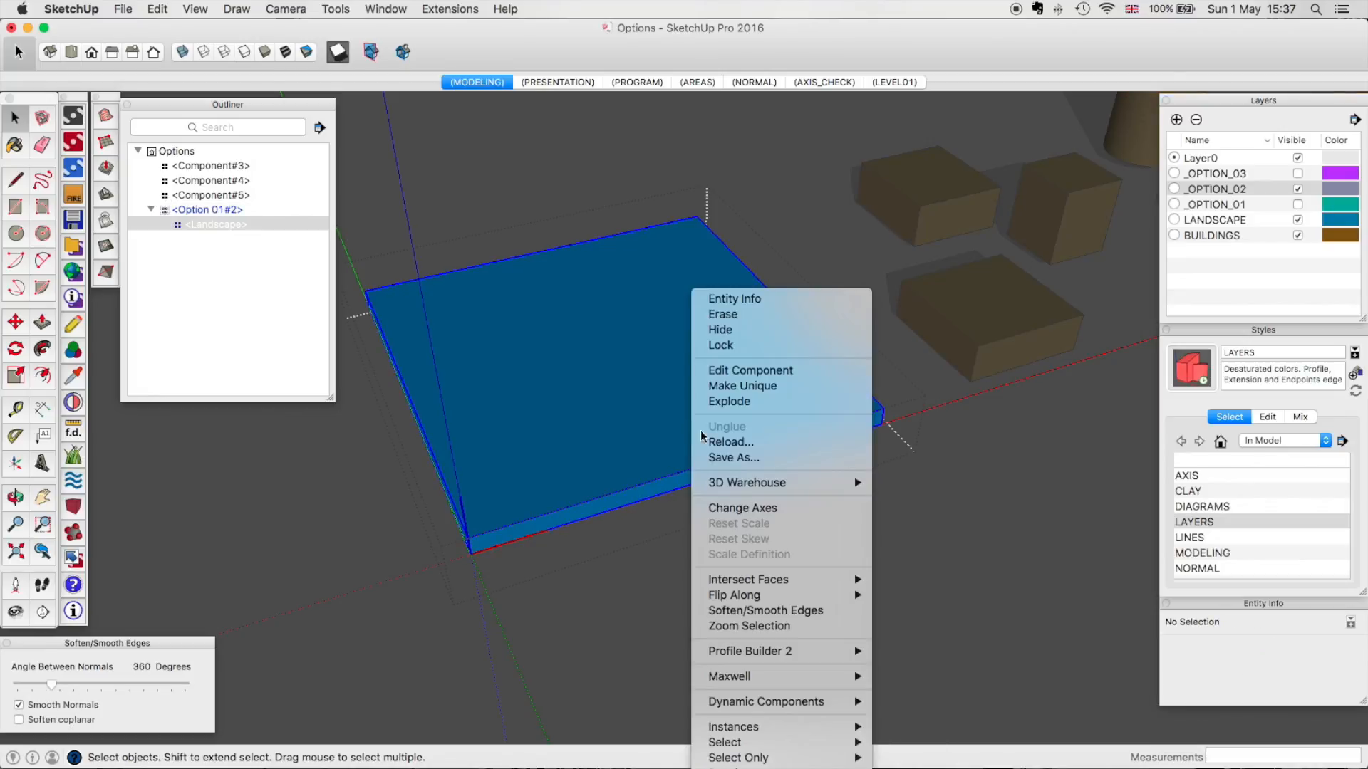
click(781, 390)
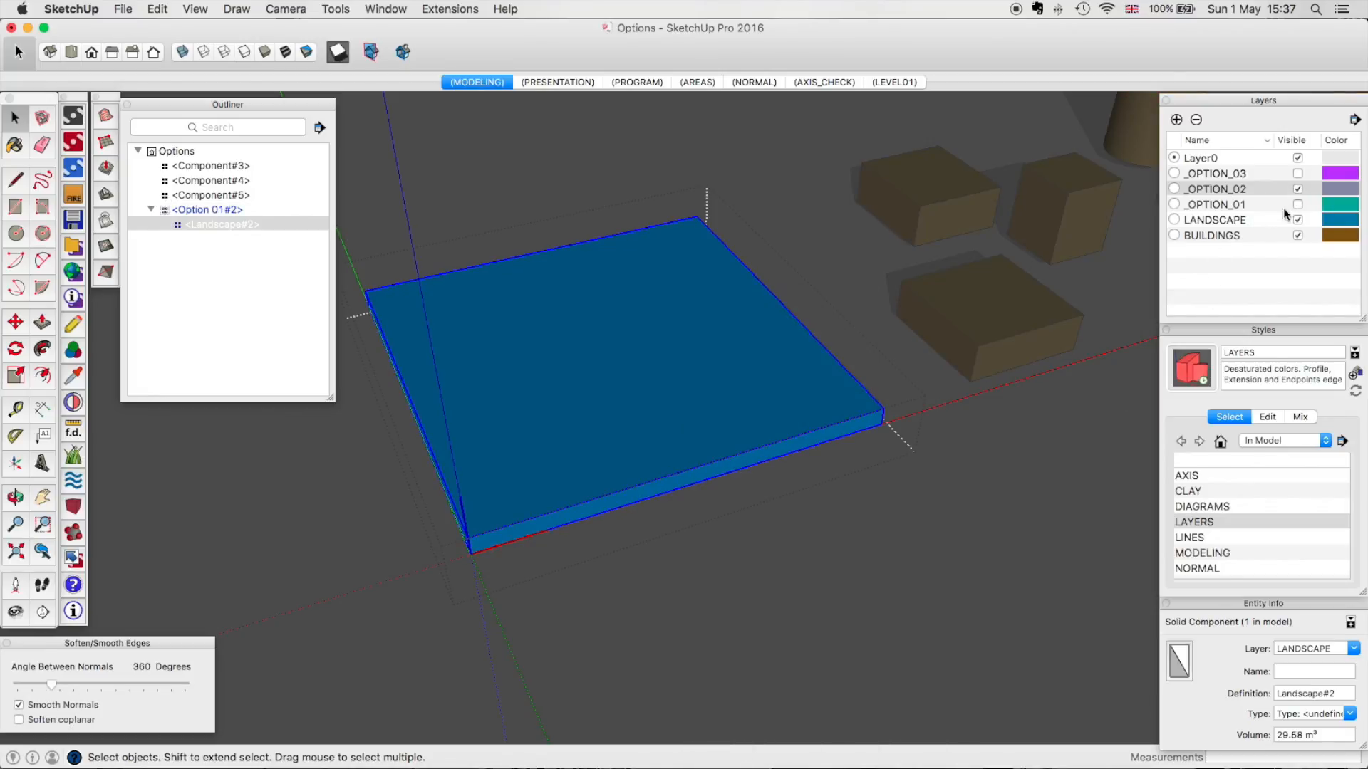
click(1100, 435)
Show _OPTION_01 instead of _OPTION_02 and check whether its slab component can be made unique.
click(1297, 190)
click(1297, 204)
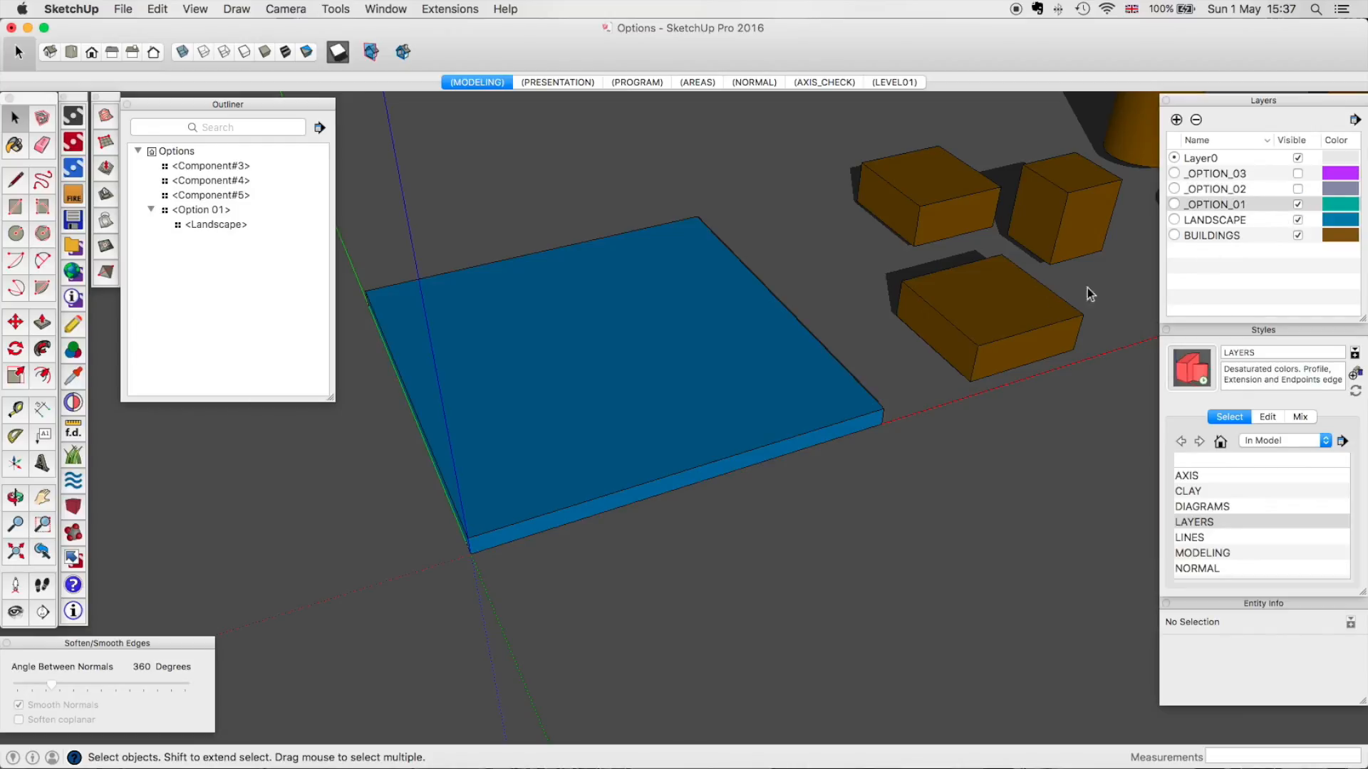
click(758, 385)
right_click(743, 398)
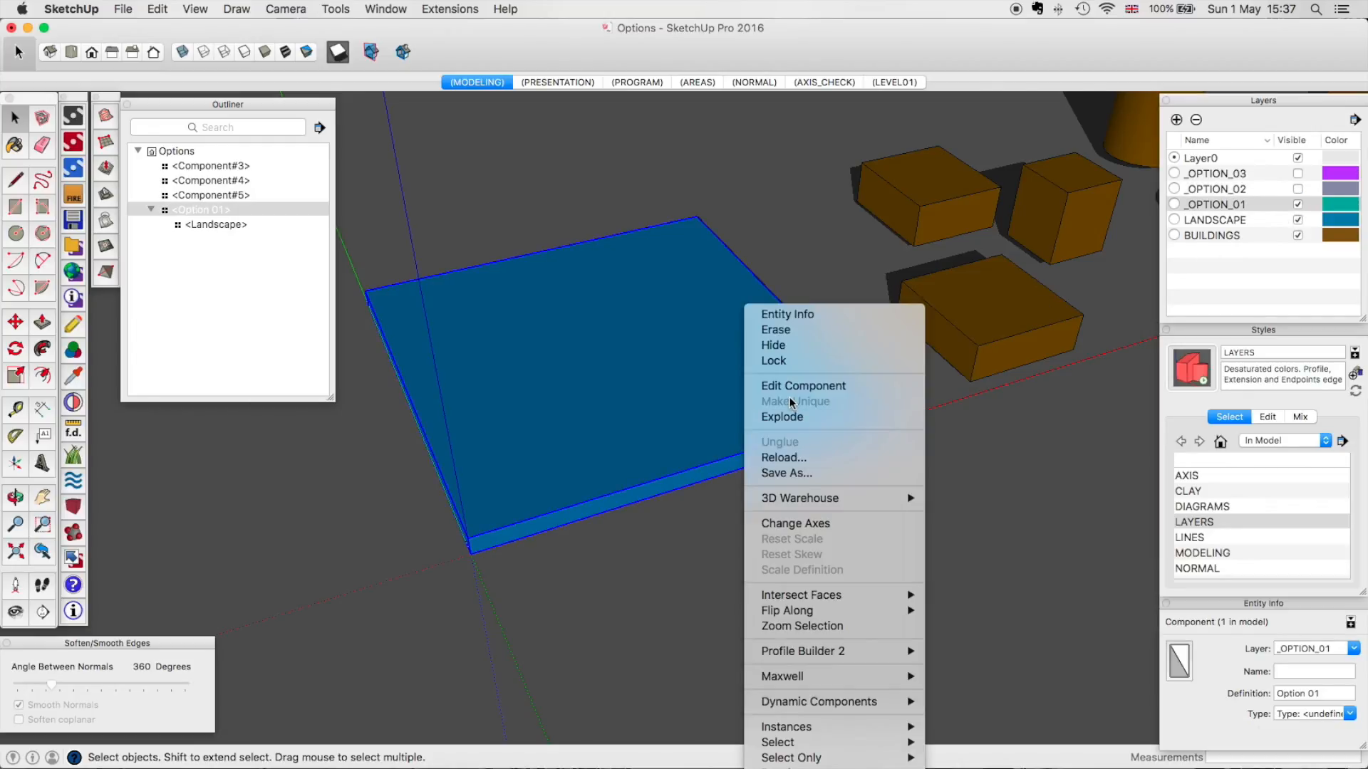
click(734, 541)
click(734, 541)
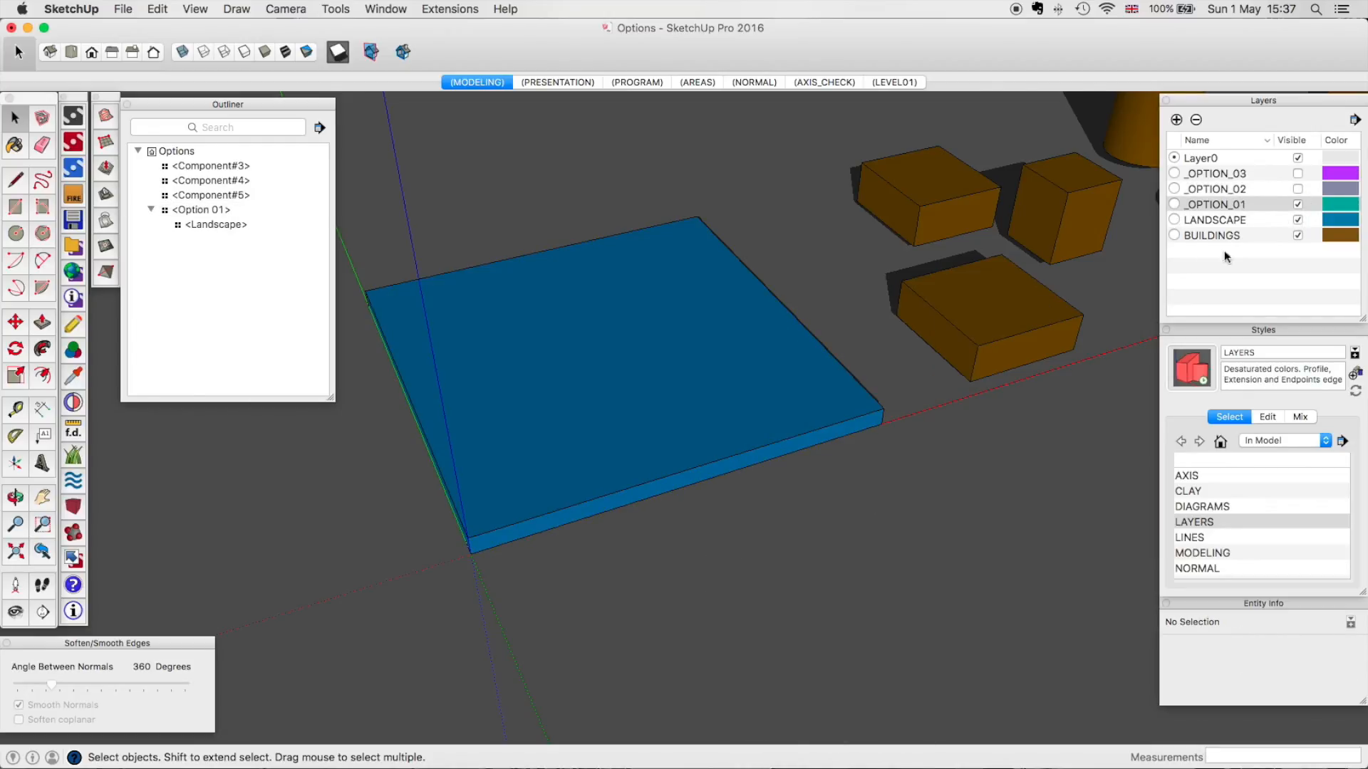
Cut the three-box buildings component and paste it inside the _OPTION_01 slab component, placed at the slab's corner on the origin.
middle_drag(687, 469, 713, 499)
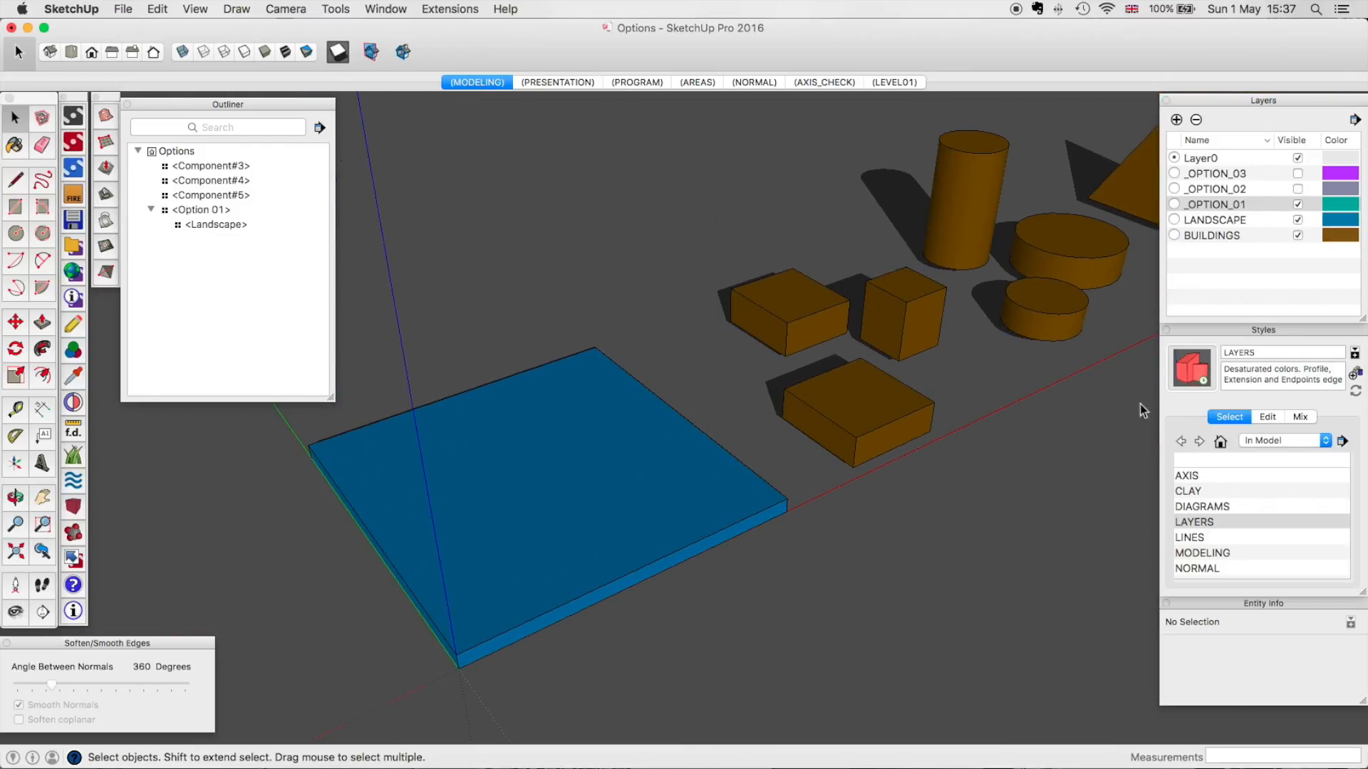
click(1298, 173)
middle_drag(779, 436, 852, 419)
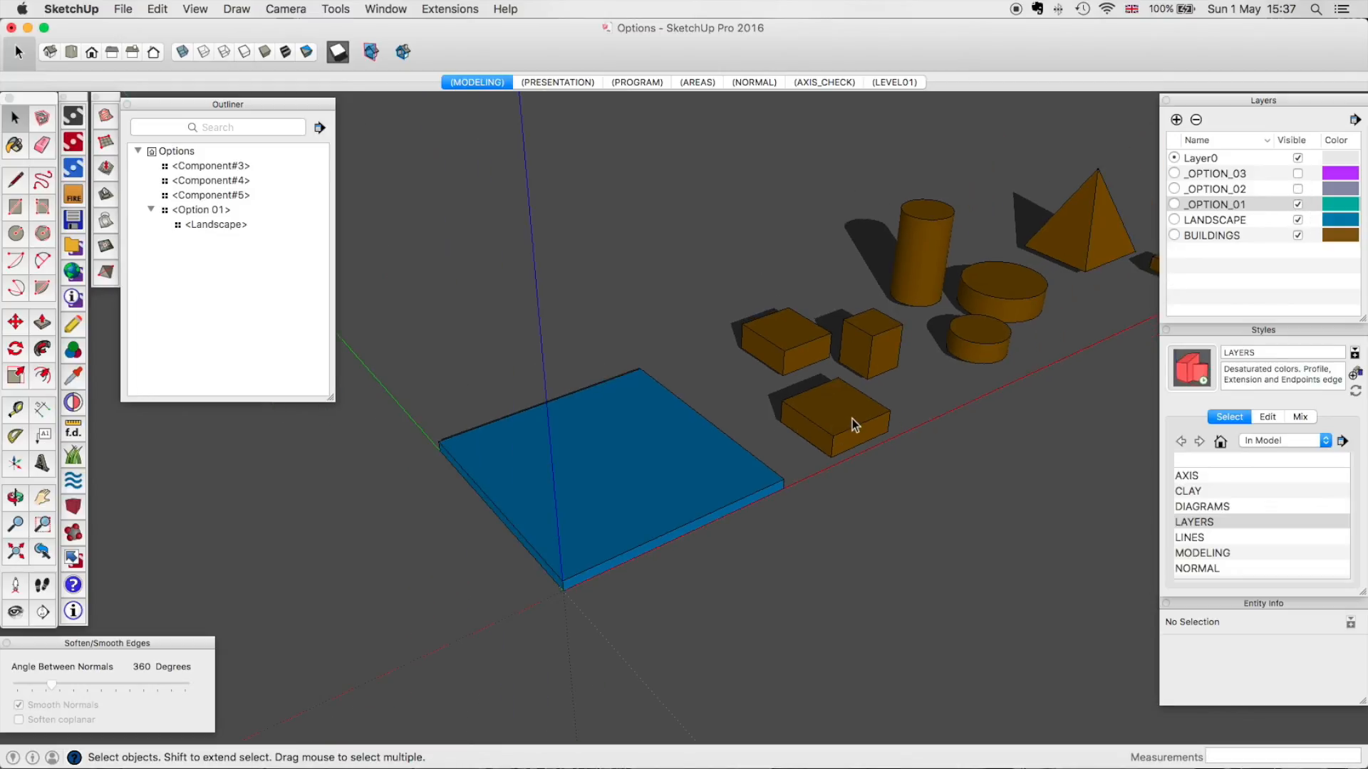
click(853, 420)
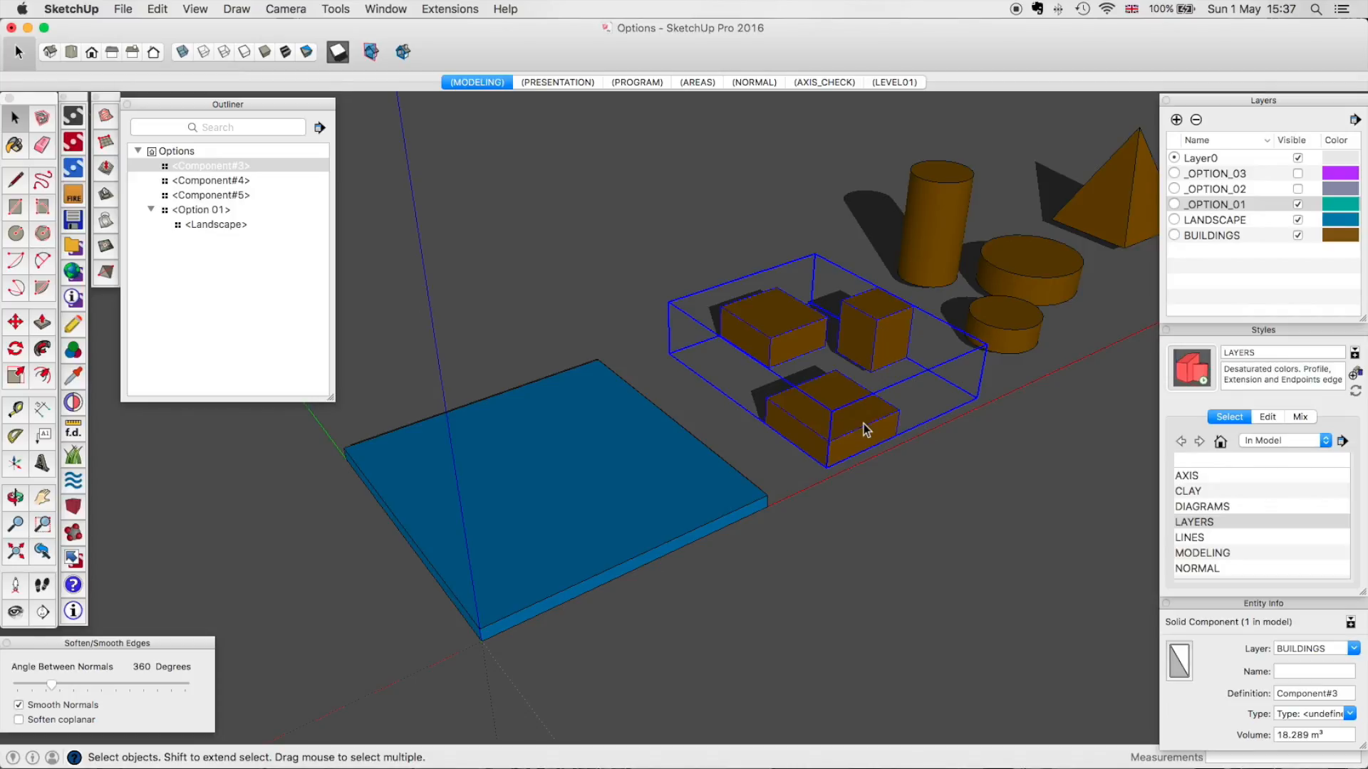
key(Delete)
double_click(574, 519)
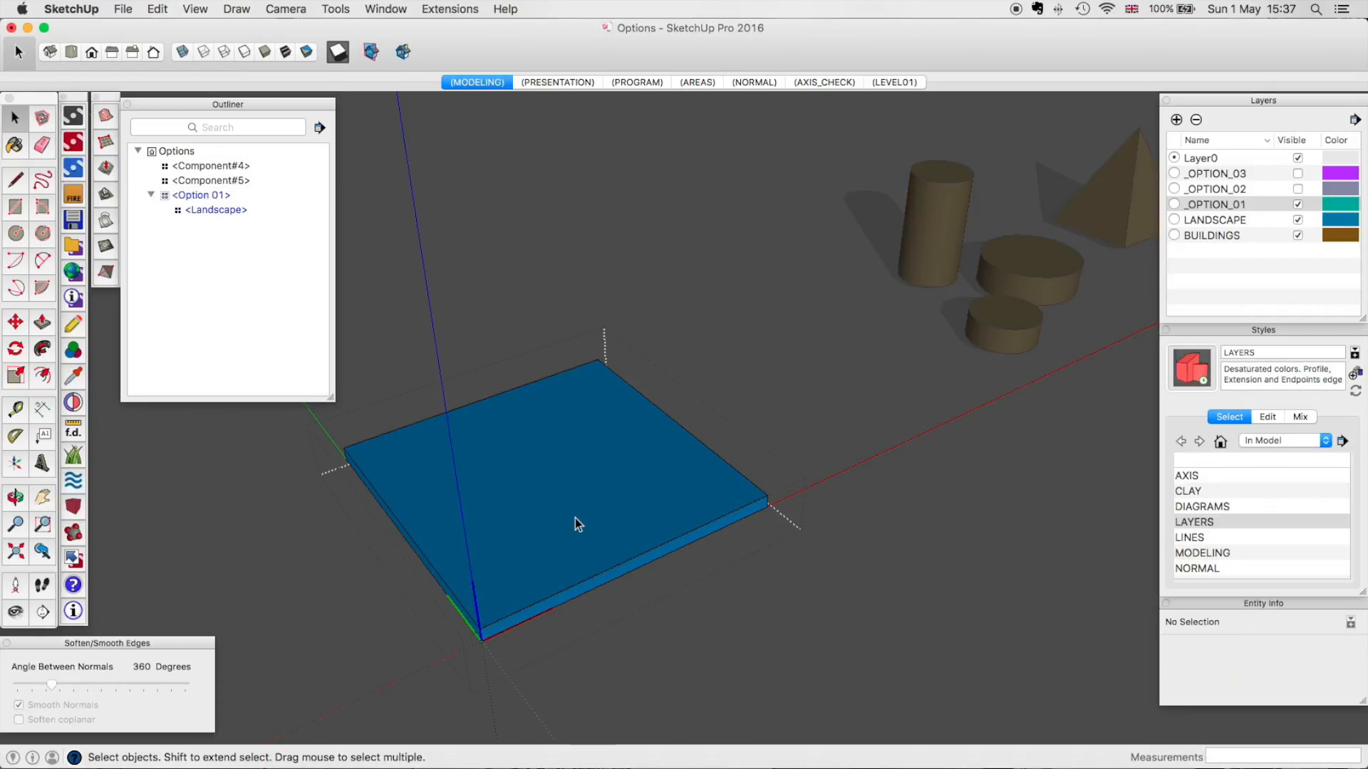
key(super+v)
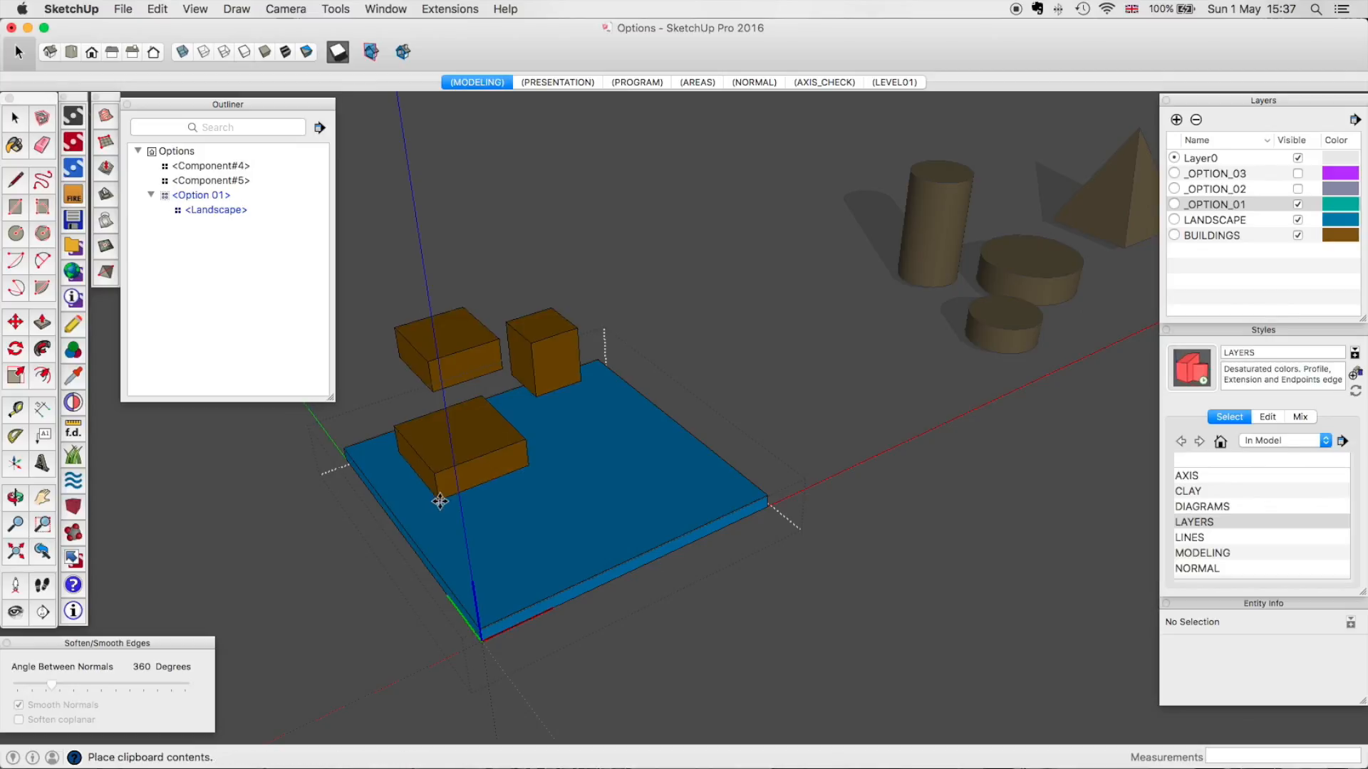
scroll(478, 636, up, 2)
click(479, 636)
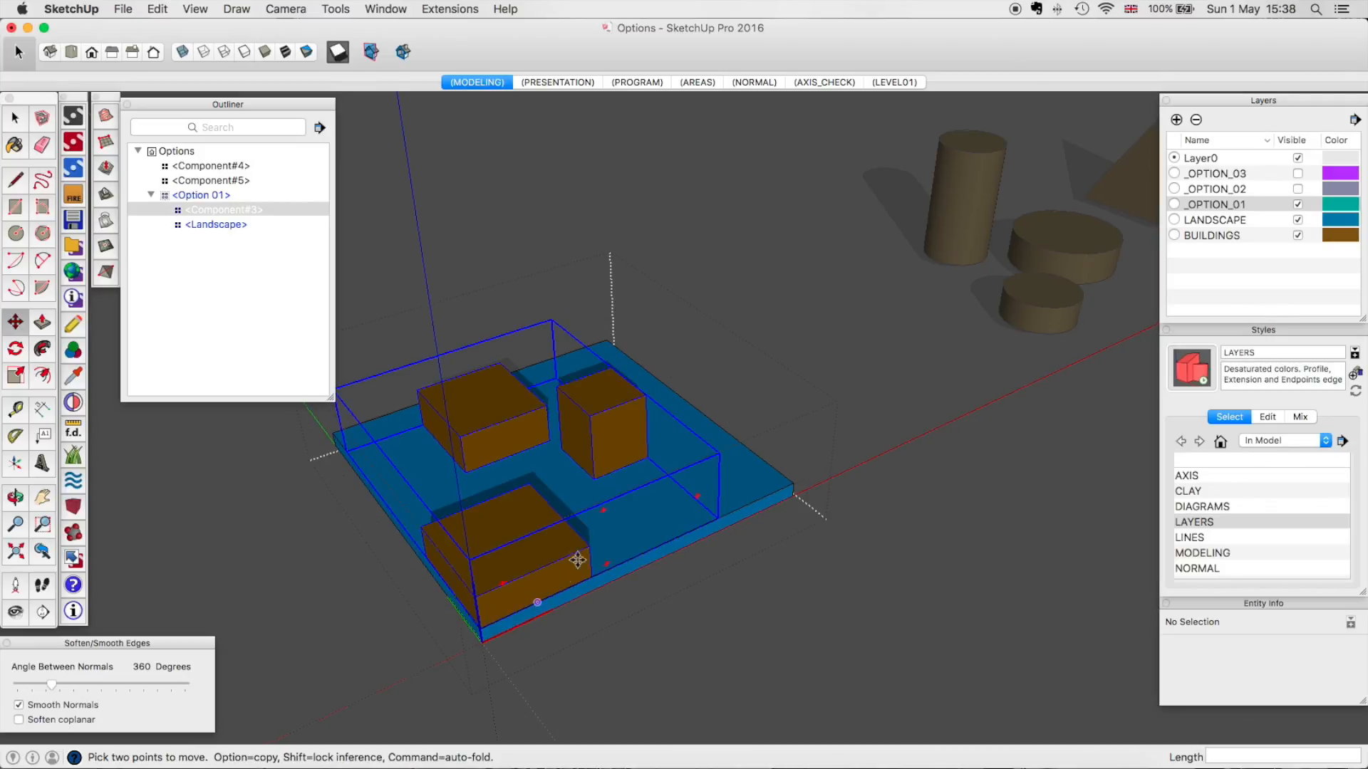
Rename the three-box component's definition to Buildings 01 and leave the option component.
click(1317, 693)
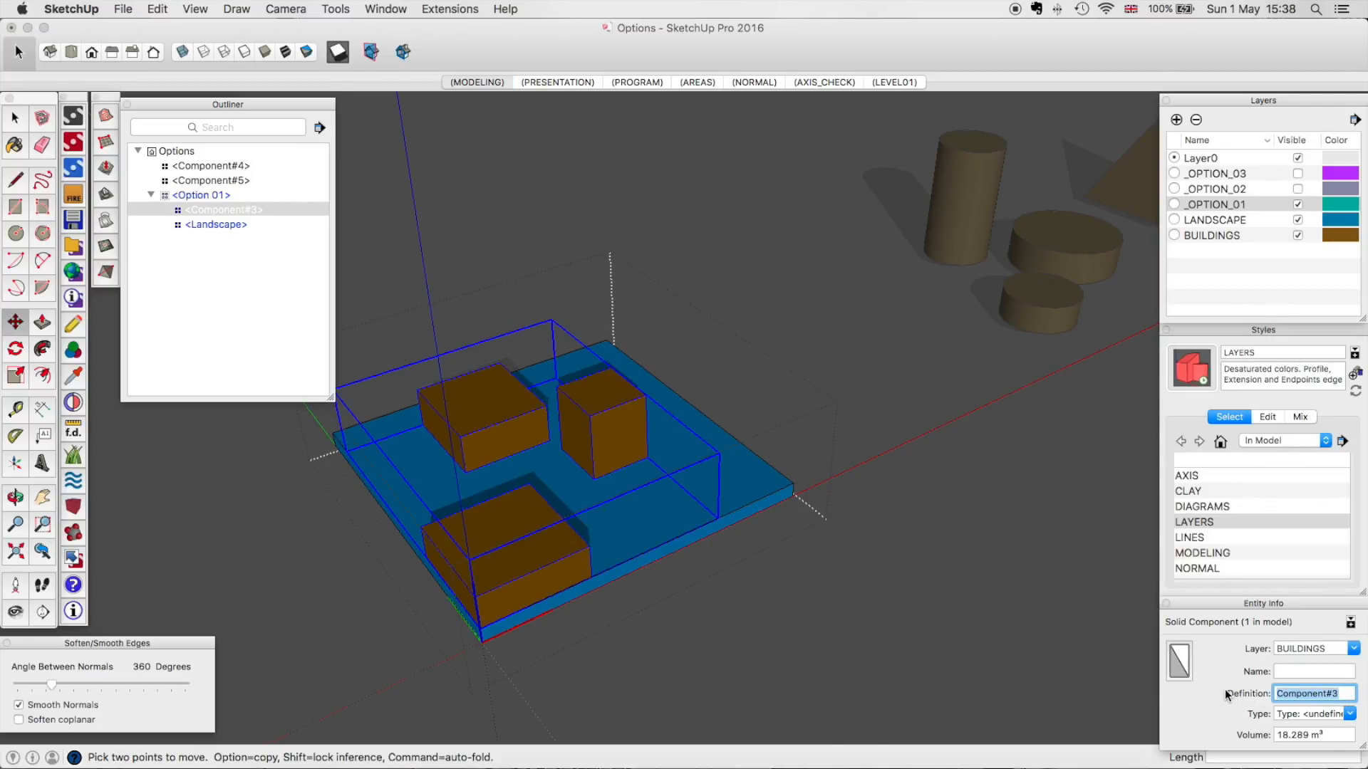
text(Bu)
key(Return)
click(1108, 427)
key(Escape)
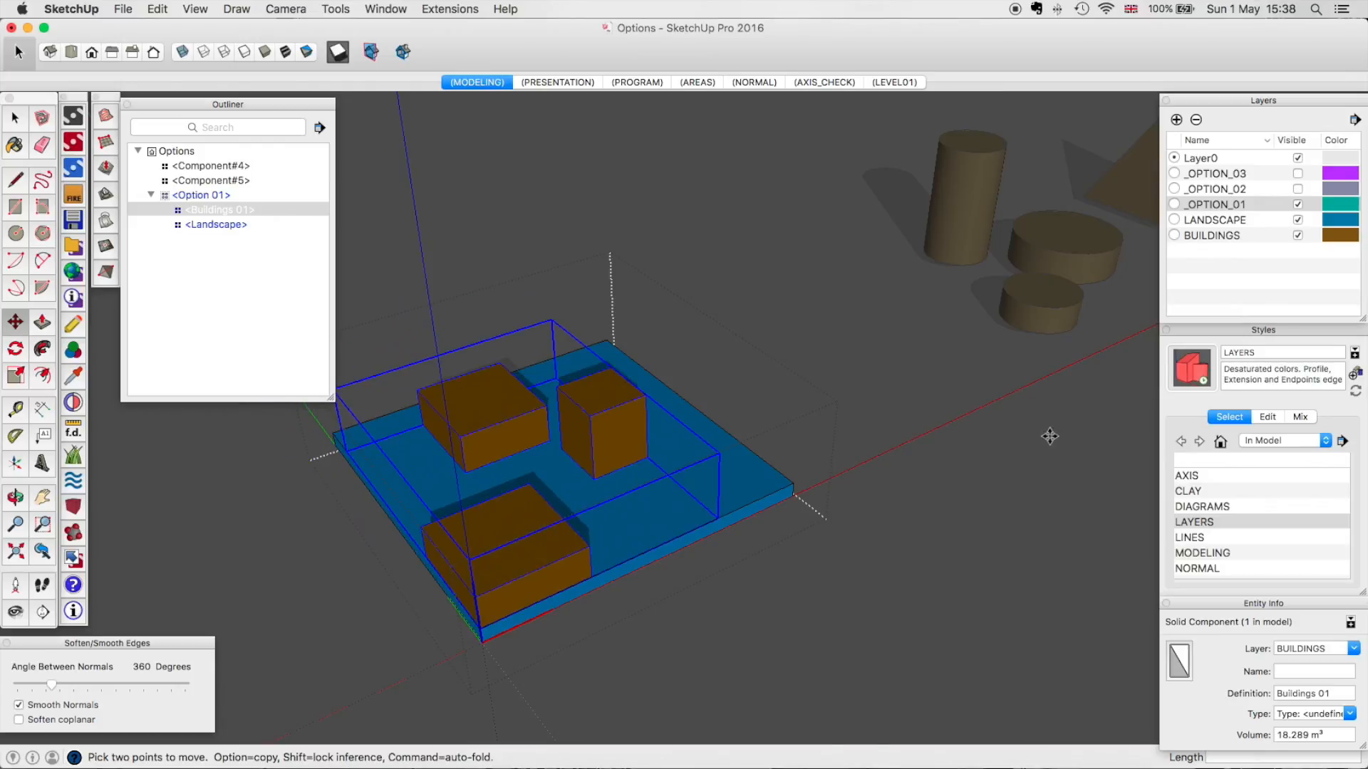
key(space)
click(1045, 455)
Rename the cylinder buildings component's definition to Buildings 02.
click(1047, 277)
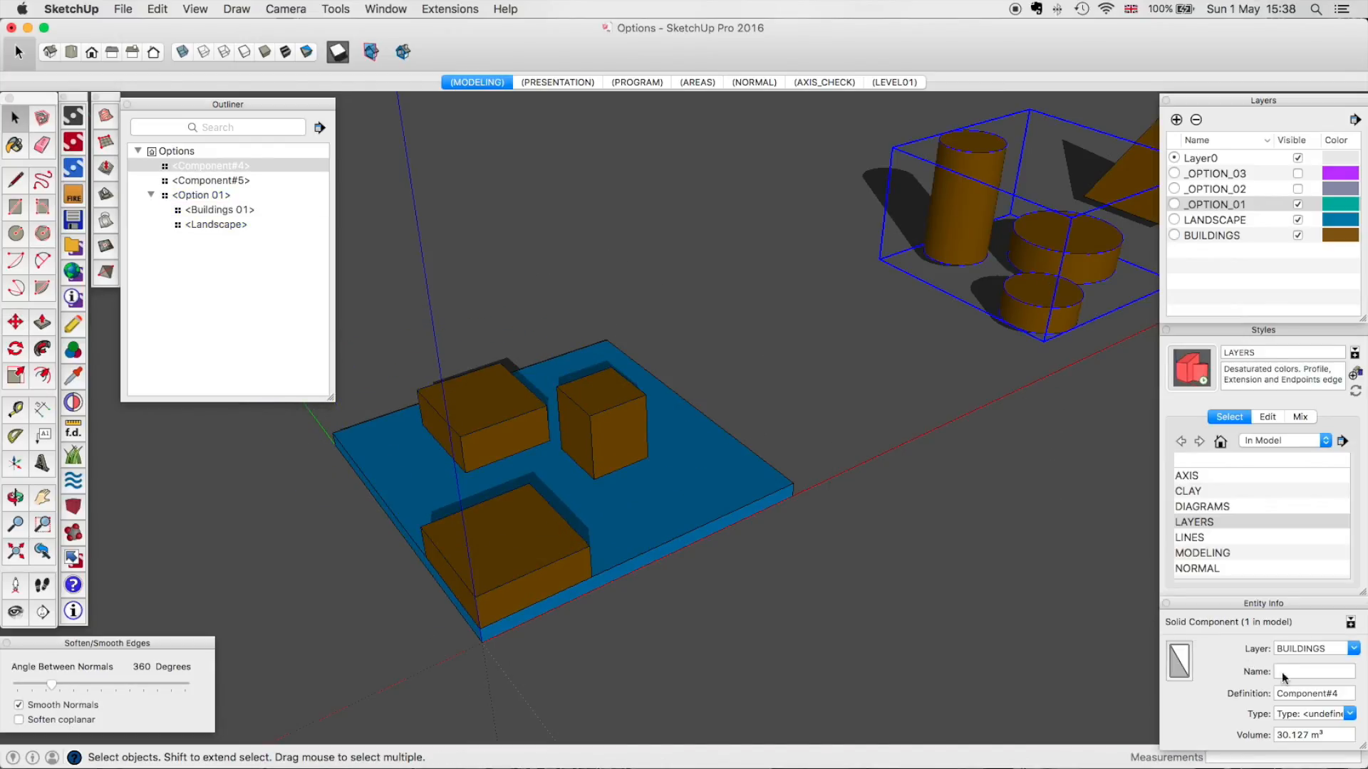
click(1314, 693)
text(Buildings 02)
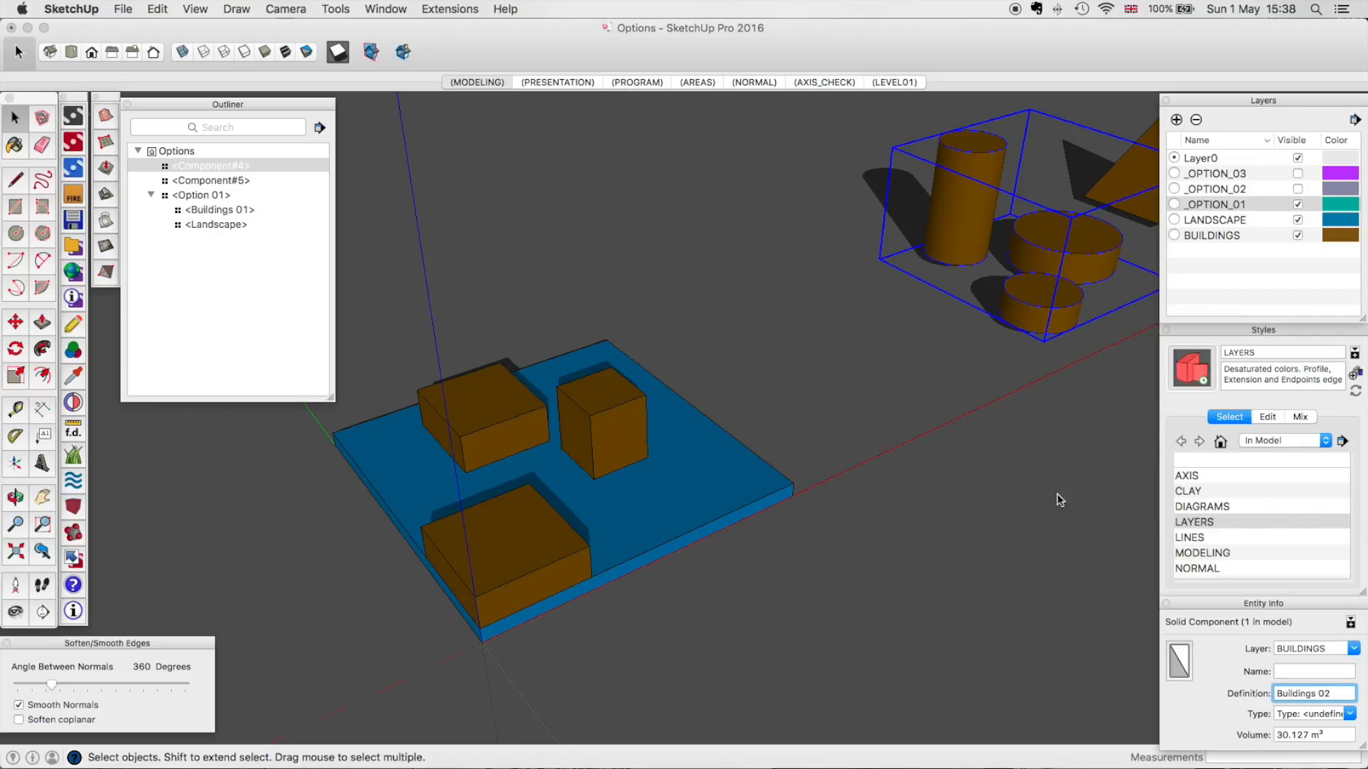
click(988, 451)
Rename the pyramid buildings component's definition to Buildings 03.
scroll(986, 313, down, 2)
shift+middle_drag(1037, 282, 729, 417)
click(939, 317)
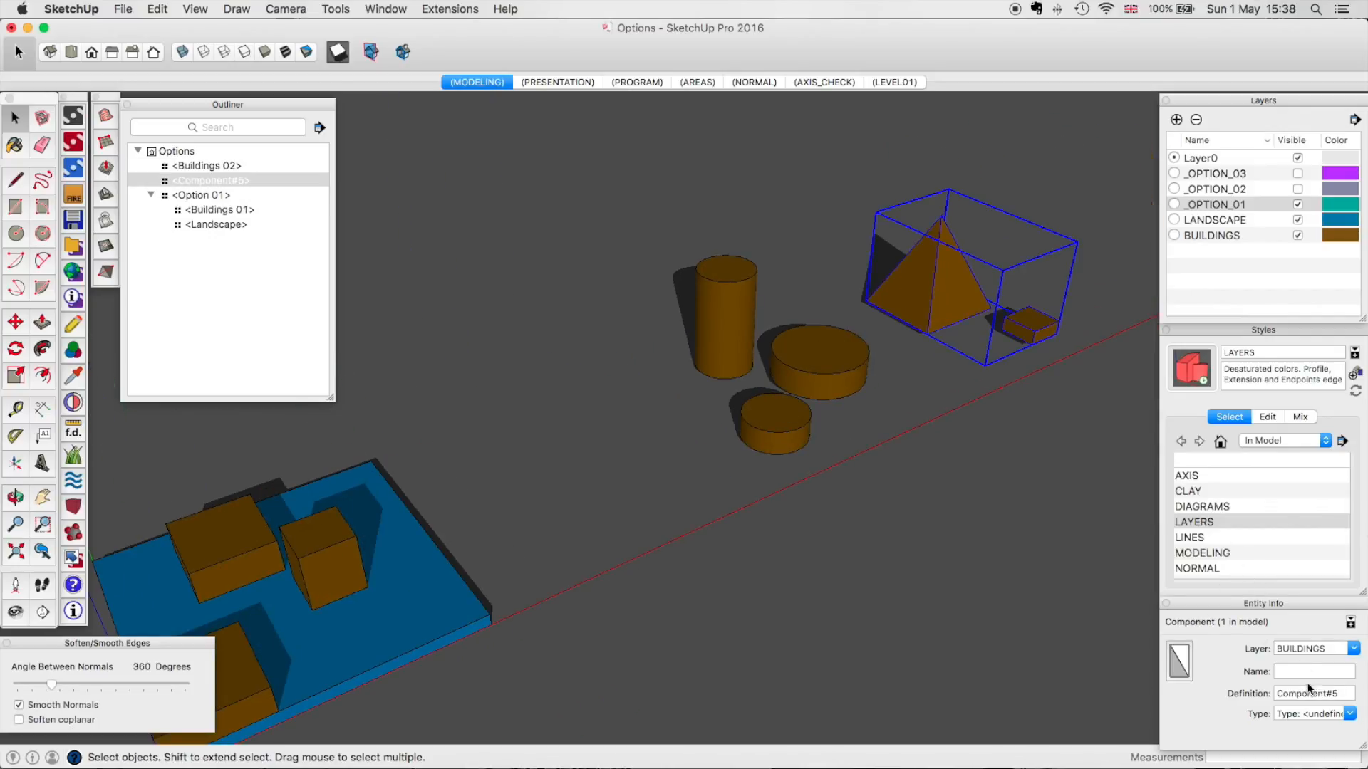
click(1342, 692)
key(super+a)
text(Buildings 03)
key(Return)
click(950, 561)
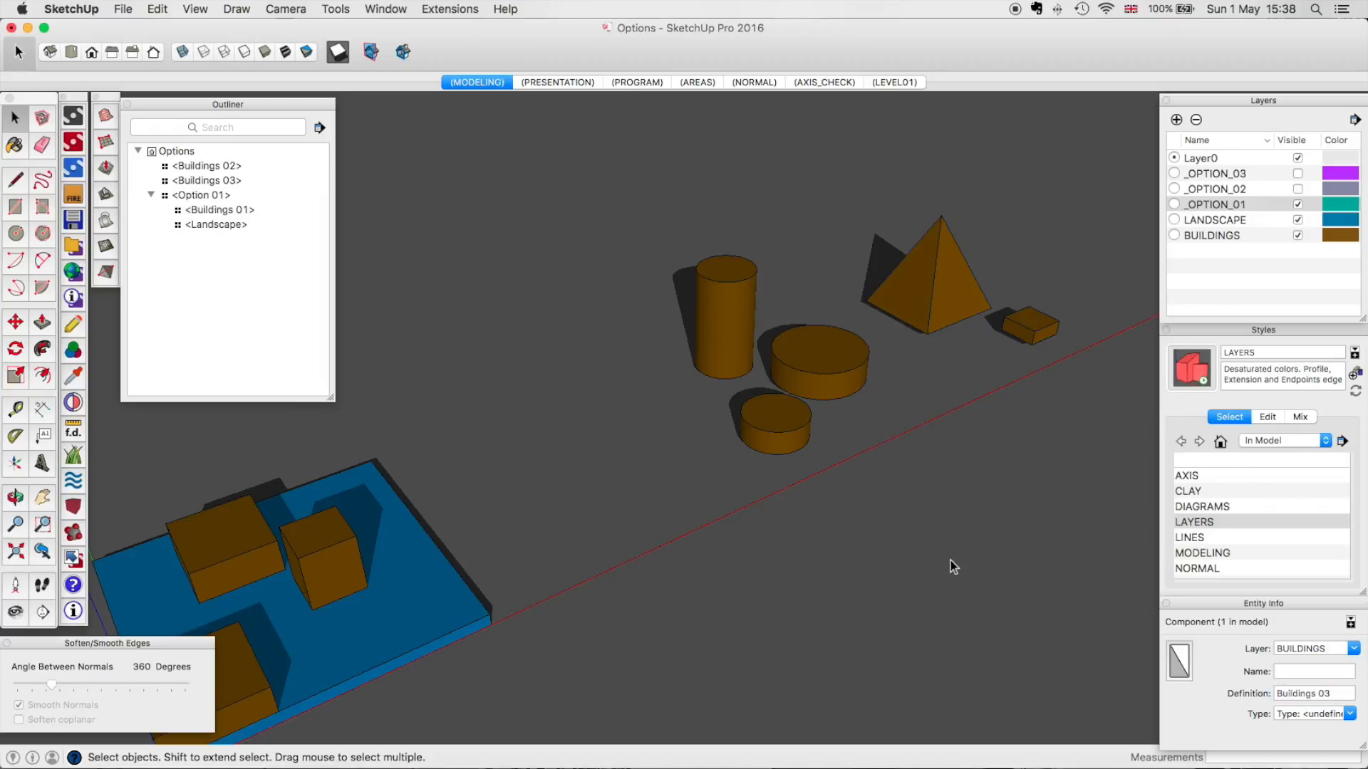
Rename the Landscape component nested in Option 01 to Landscape 01 and leave the option component.
middle_drag(1065, 597, 512, 458)
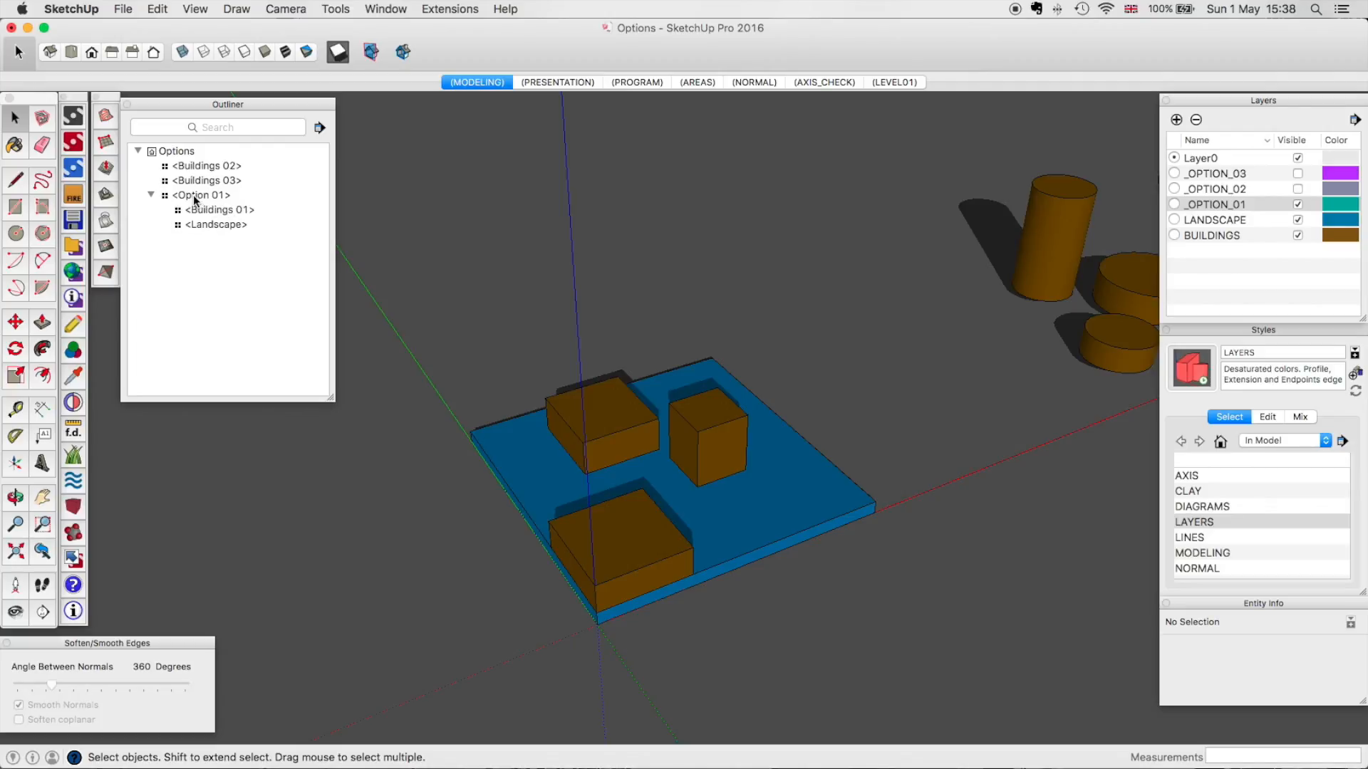
click(222, 225)
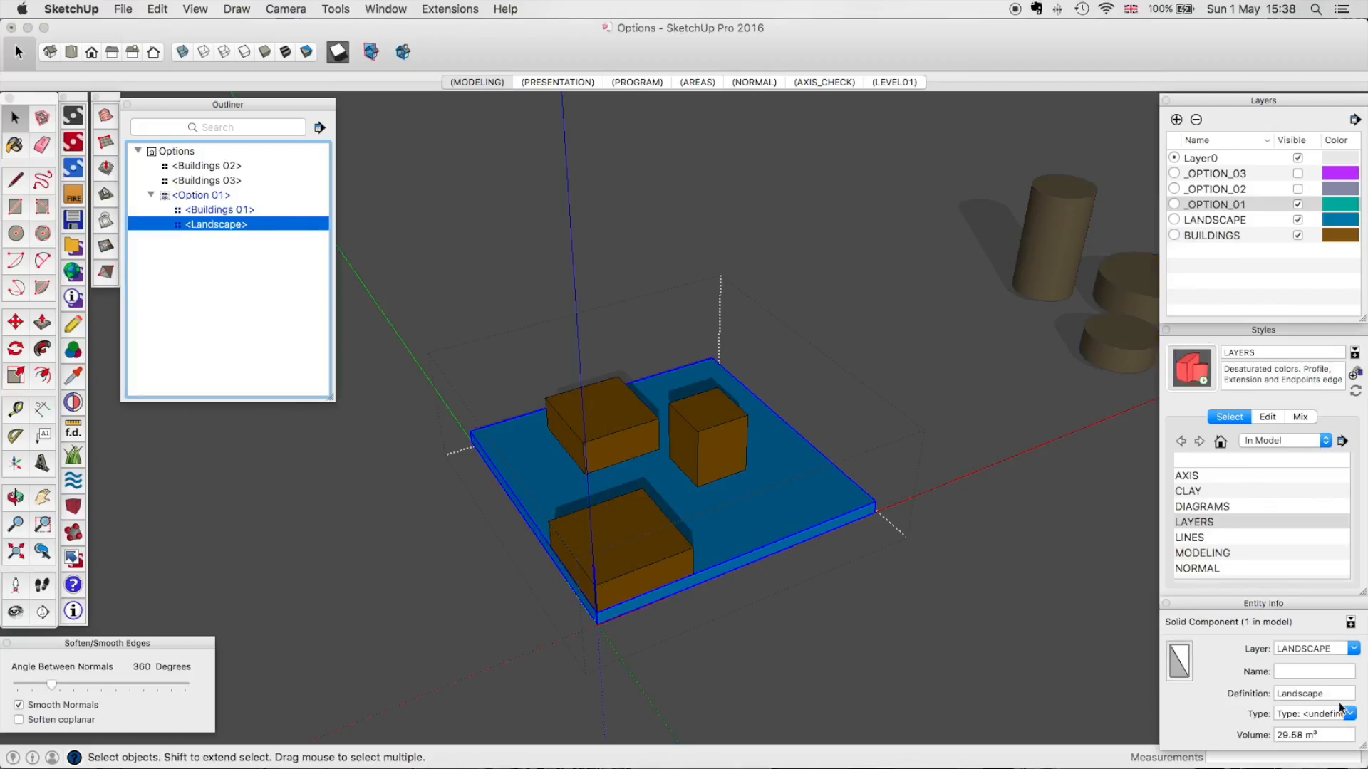
click(1335, 693)
text(01)
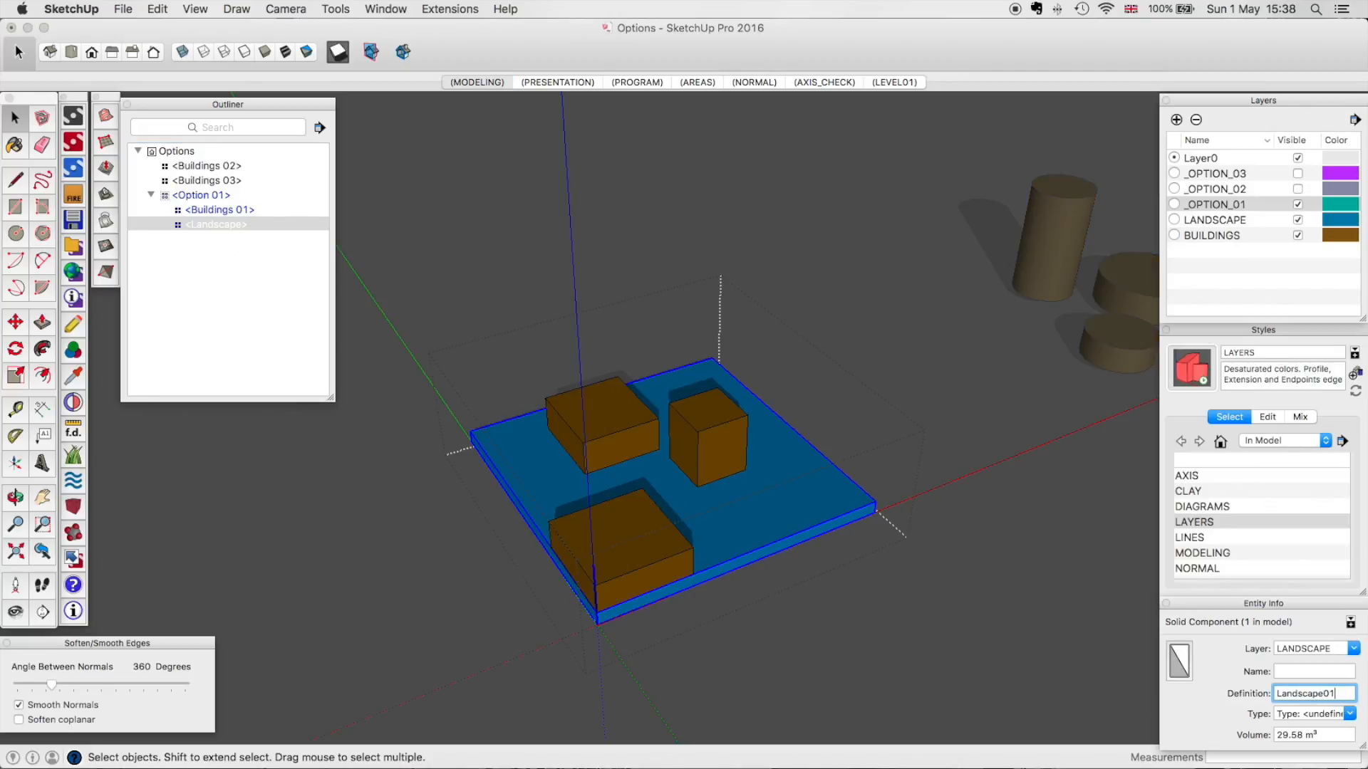
key(Return)
click(276, 430)
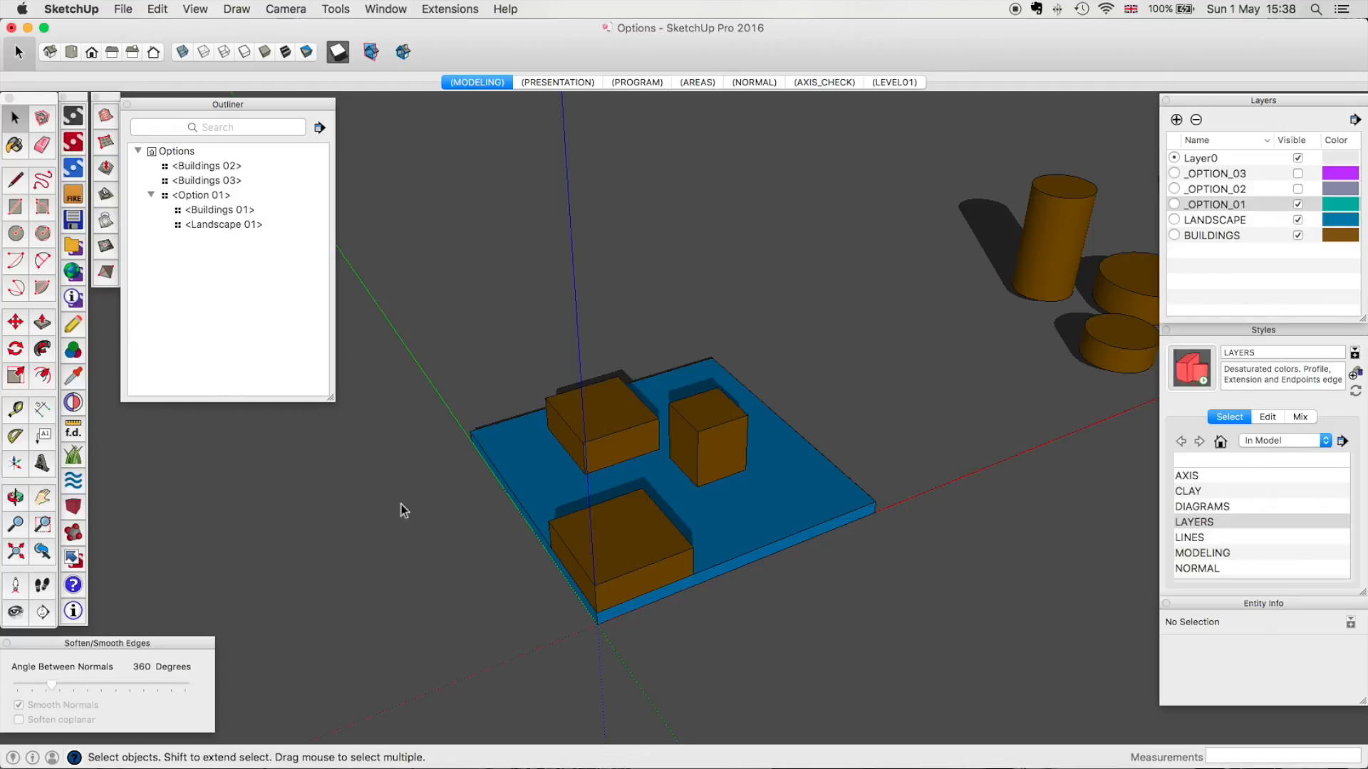
Toggle the BUILDINGS and LANDSCAPE layers off and back on to check what each one controls.
click(1297, 236)
click(1298, 235)
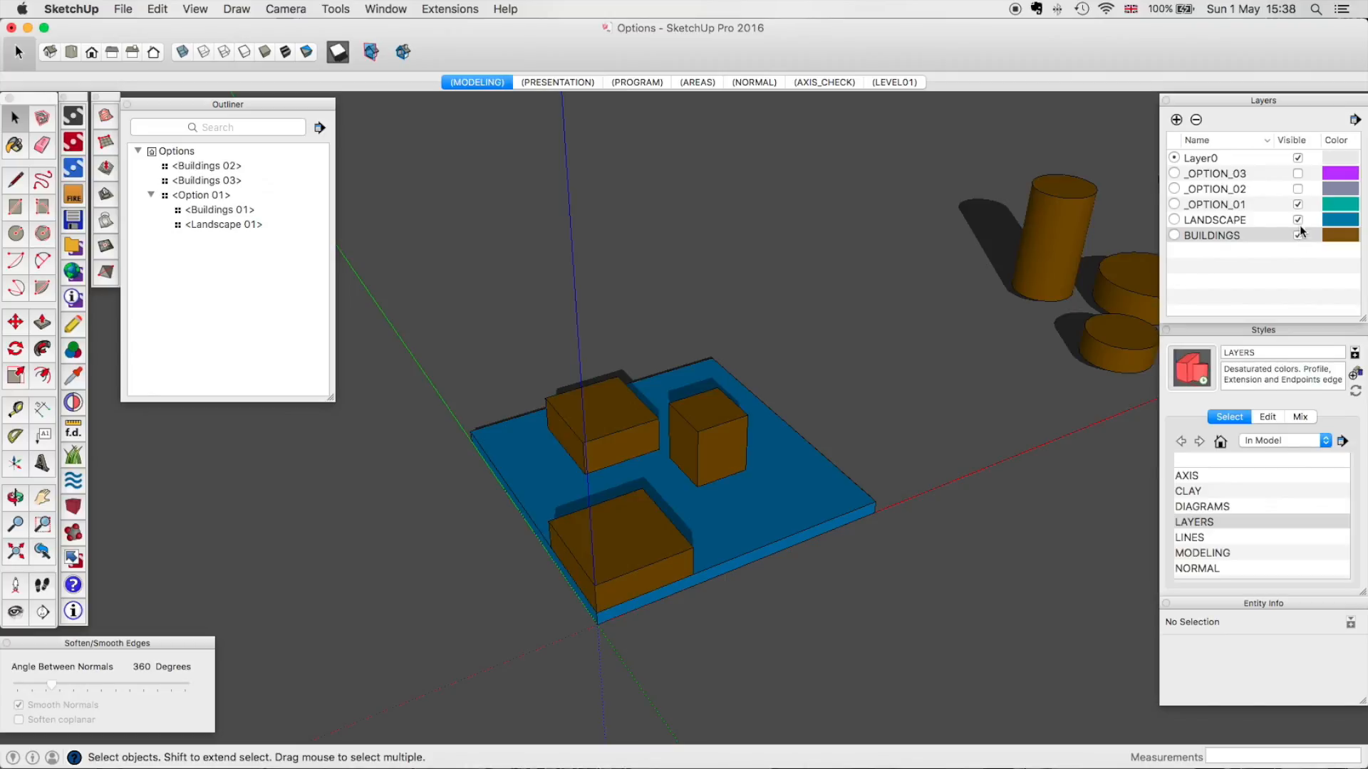
click(1299, 219)
click(1298, 219)
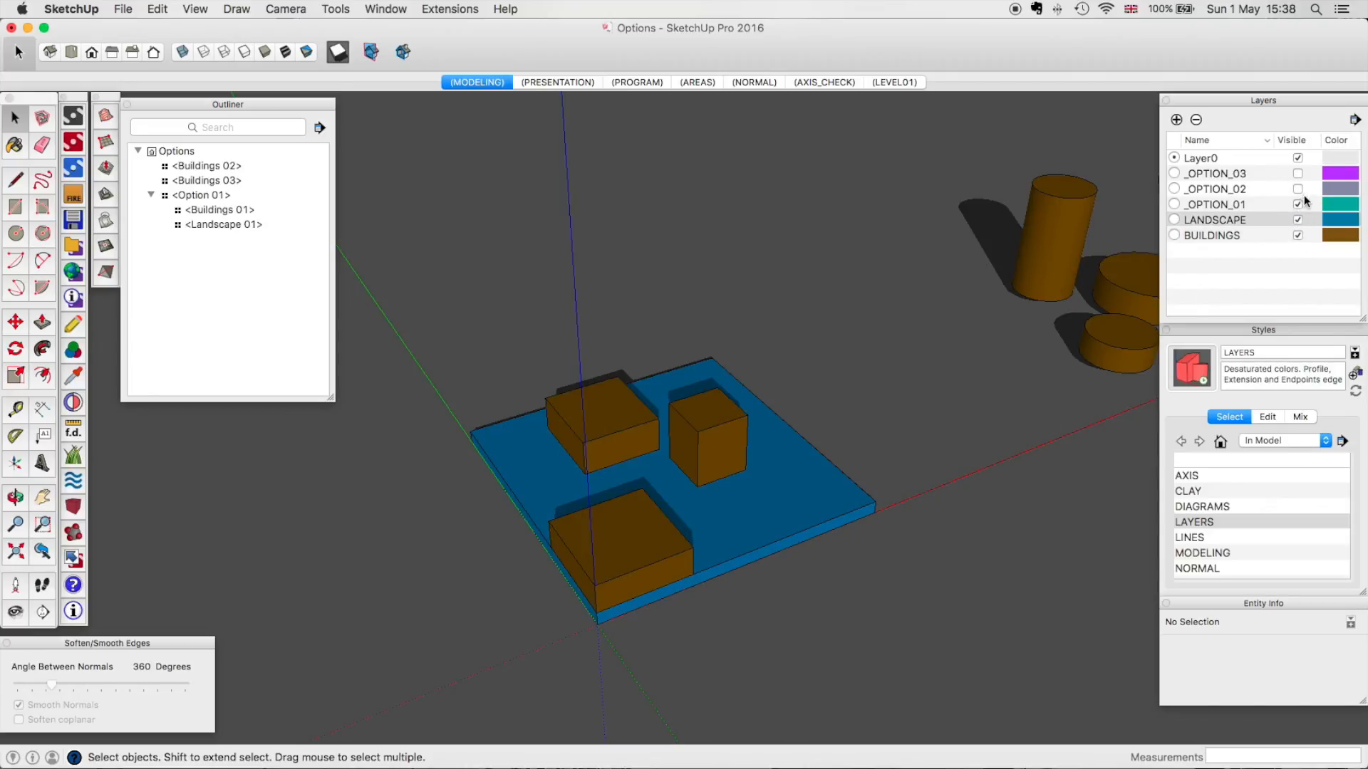
middle_drag(866, 485, 805, 443)
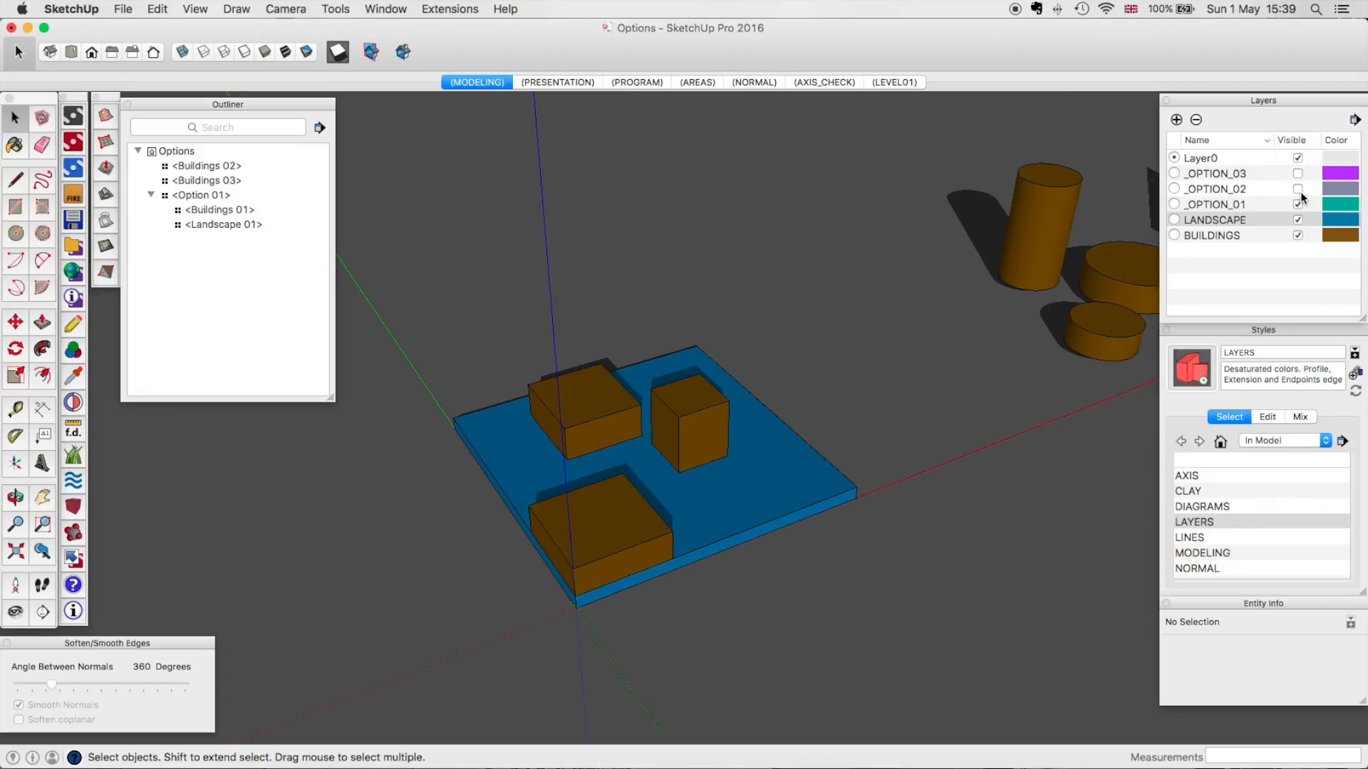
With _OPTION_02 shown instead of _OPTION_01, cut the Buildings 02 cylinders and paste them in place inside the slab component.
click(1298, 204)
click(1299, 189)
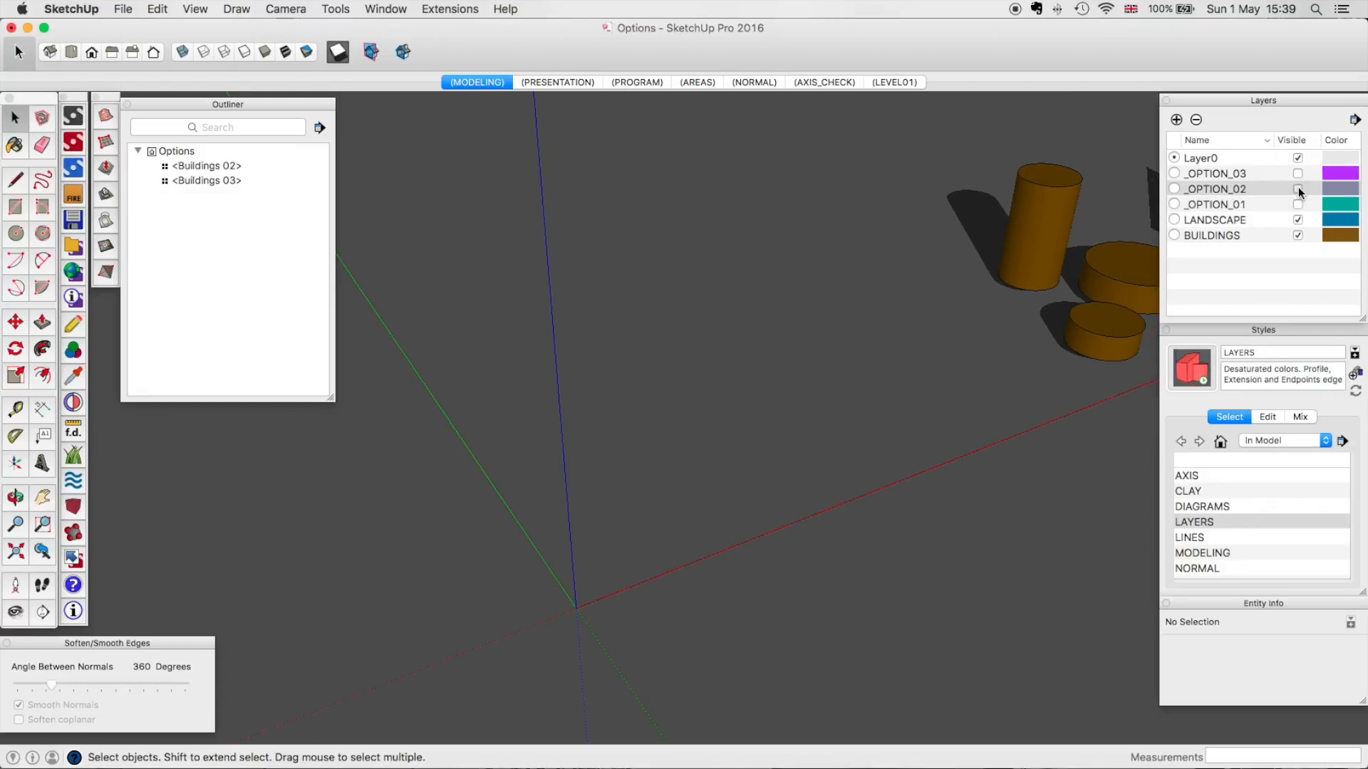
click(1298, 189)
click(1112, 346)
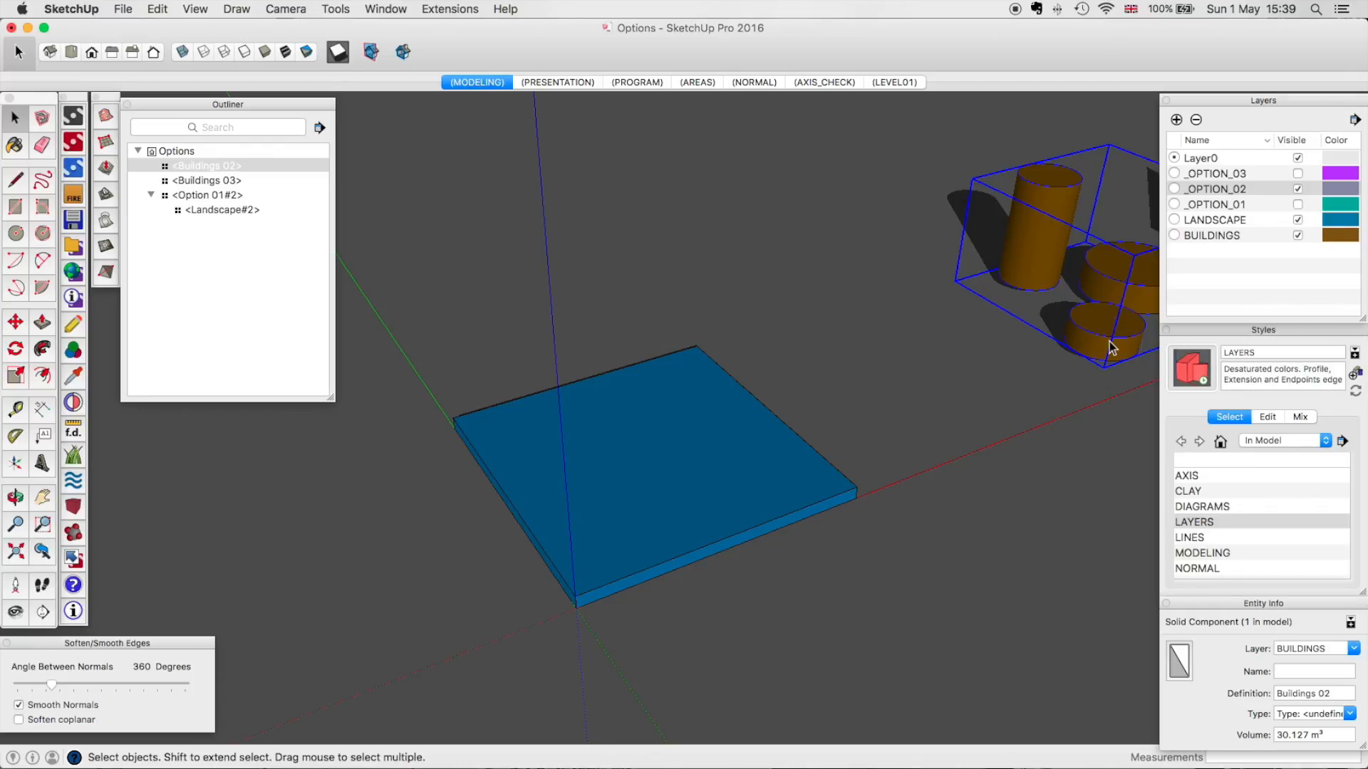
key(Delete)
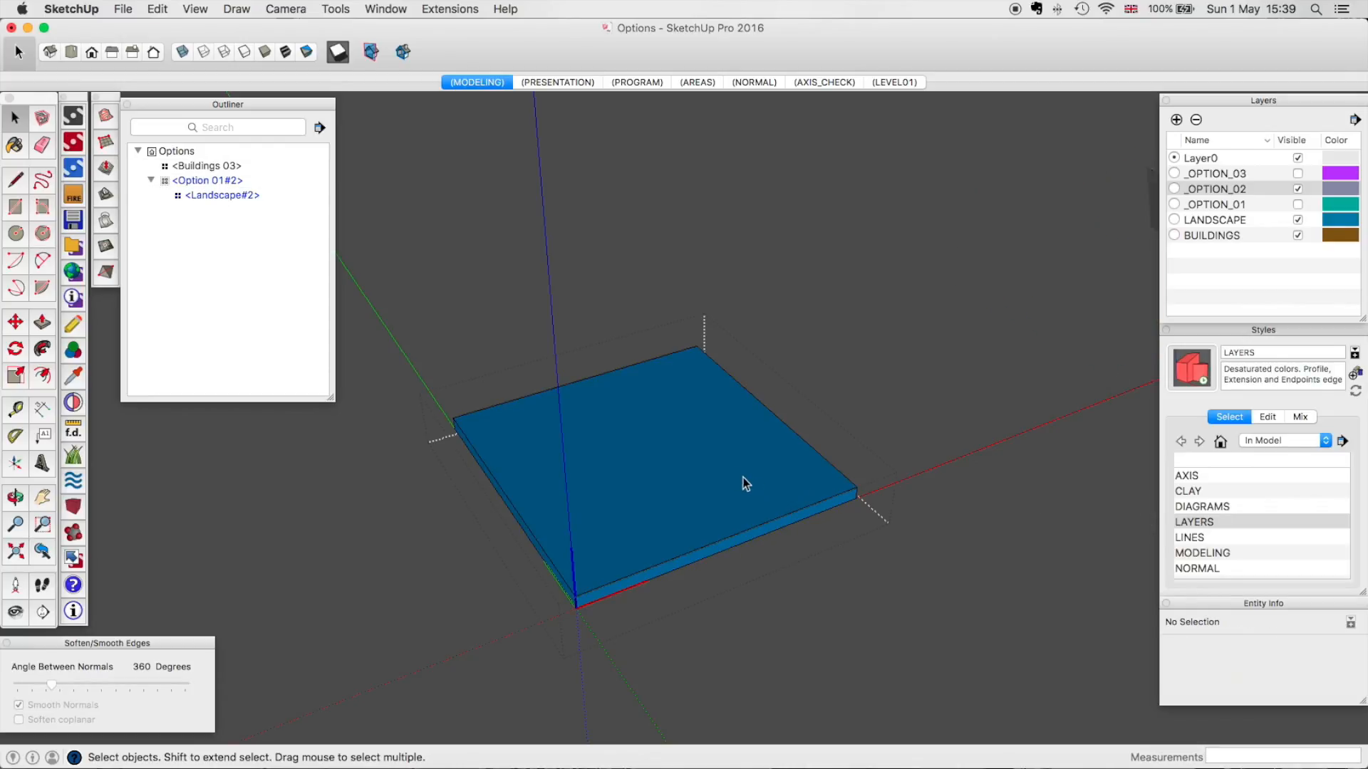
click(157, 8)
click(189, 116)
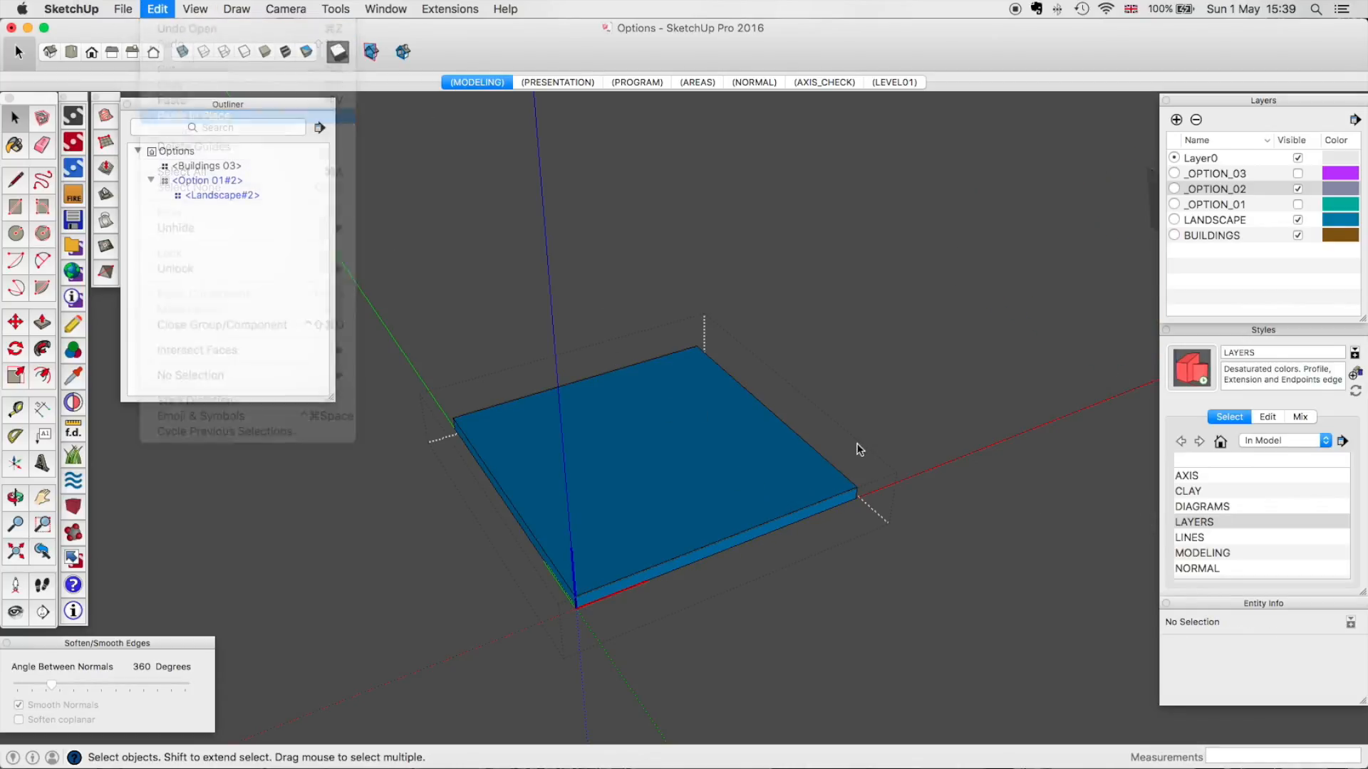
Move the Buildings 02 cylinders onto the _OPTION_02 slab and leave the option component.
key(m)
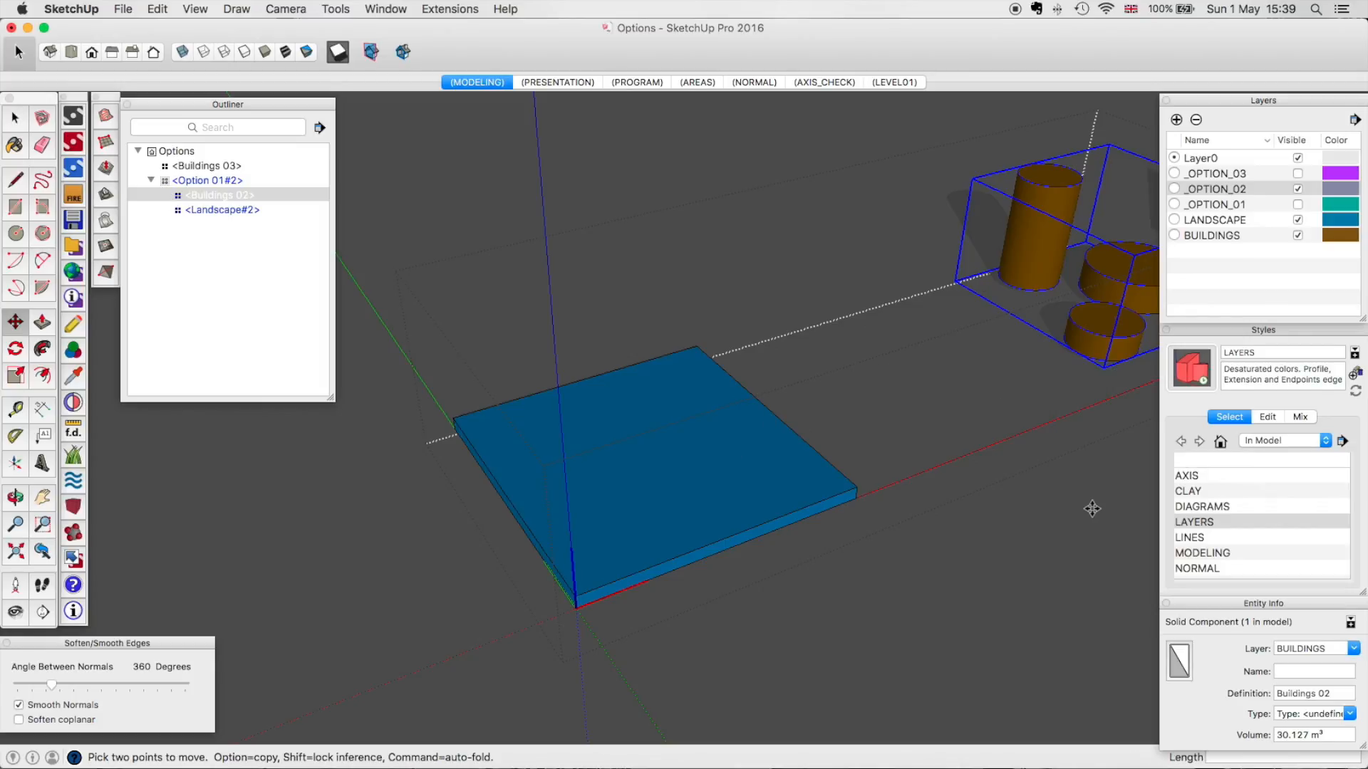
click(1090, 507)
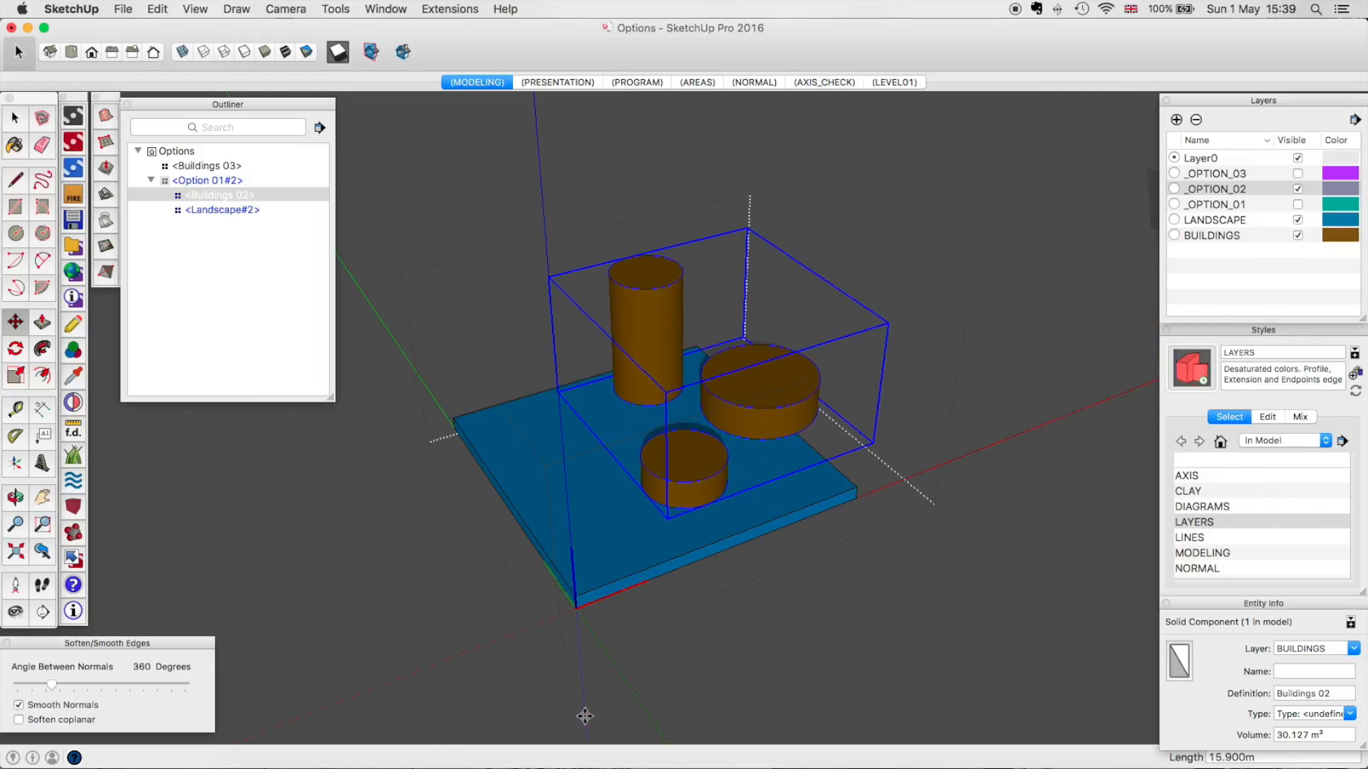
click(901, 570)
key(space)
click(986, 493)
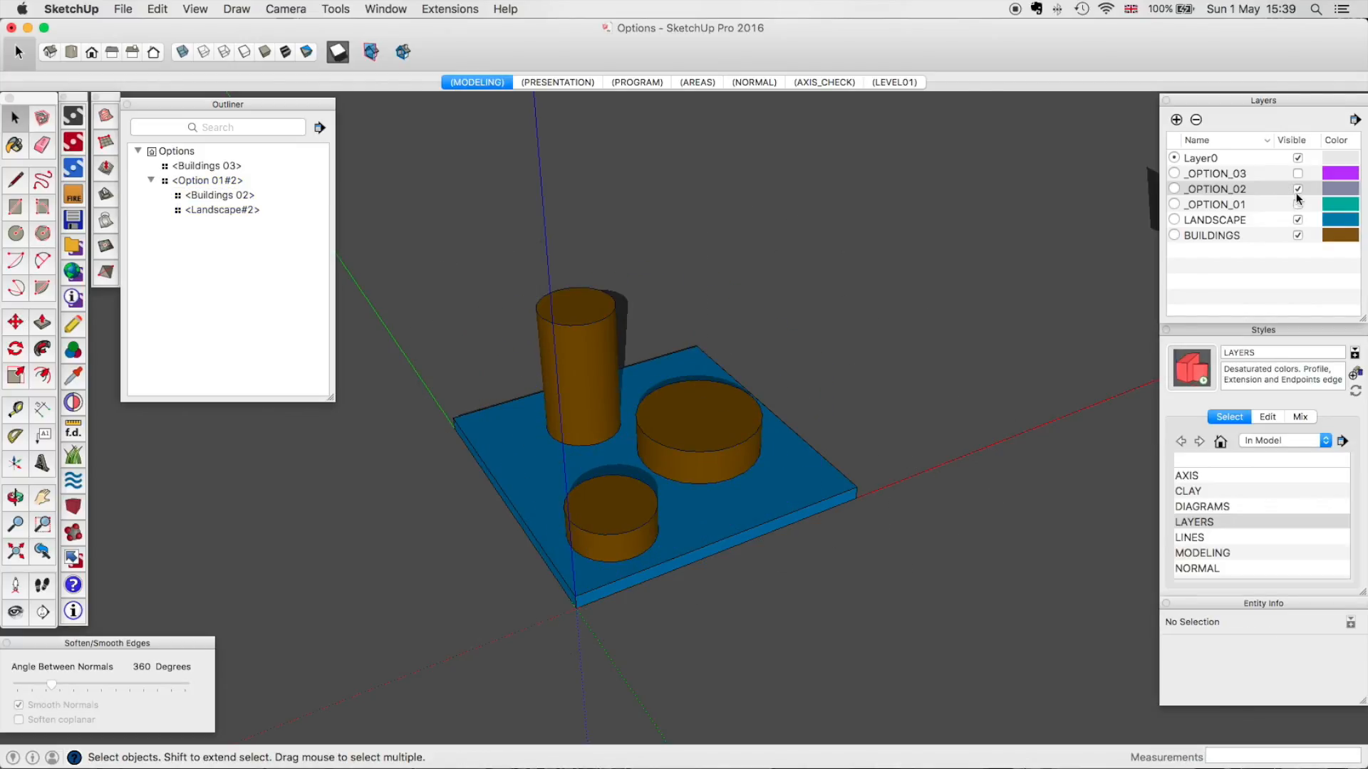
With _OPTION_03 shown instead of _OPTION_02, cut the Buildings 03 pyramid group and paste it onto the slab inside that option's component.
click(1298, 189)
click(1297, 173)
scroll(946, 348, down, 4)
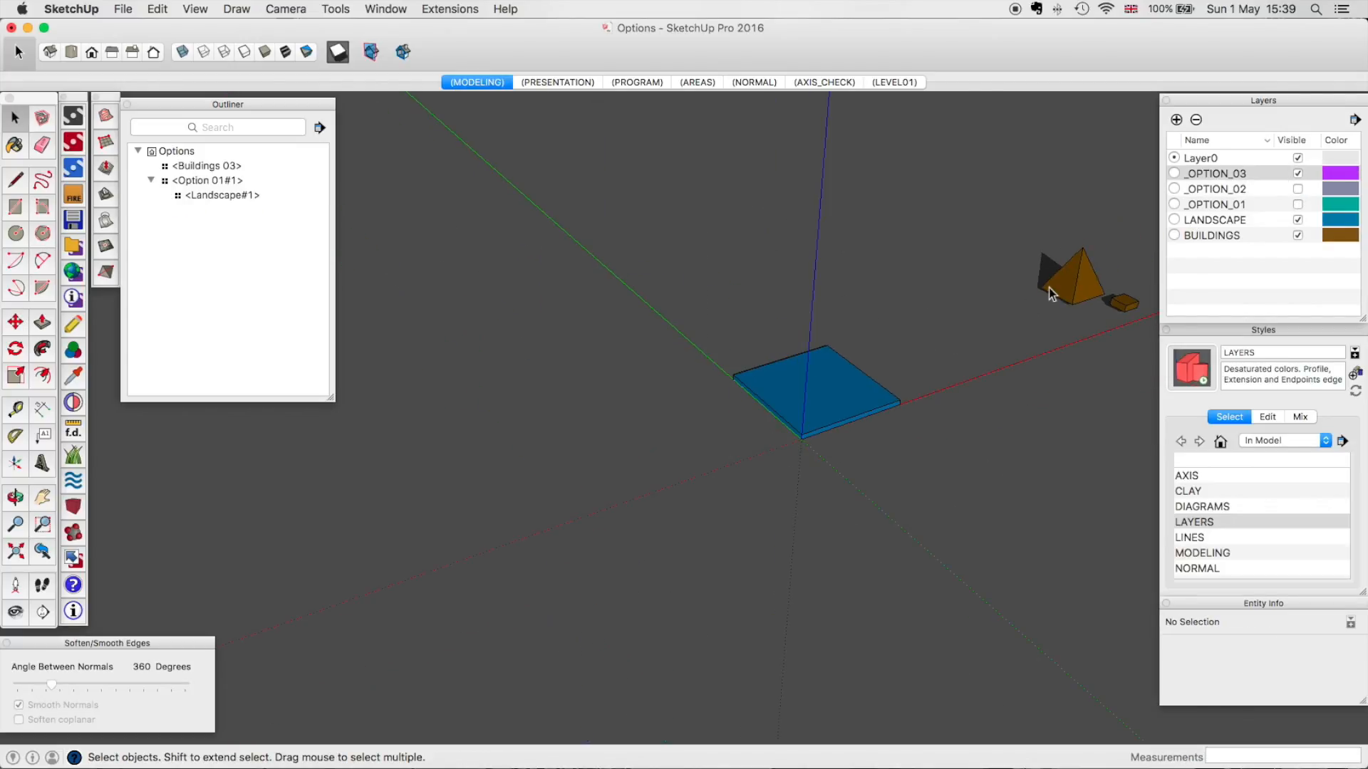
click(1102, 291)
key(Delete)
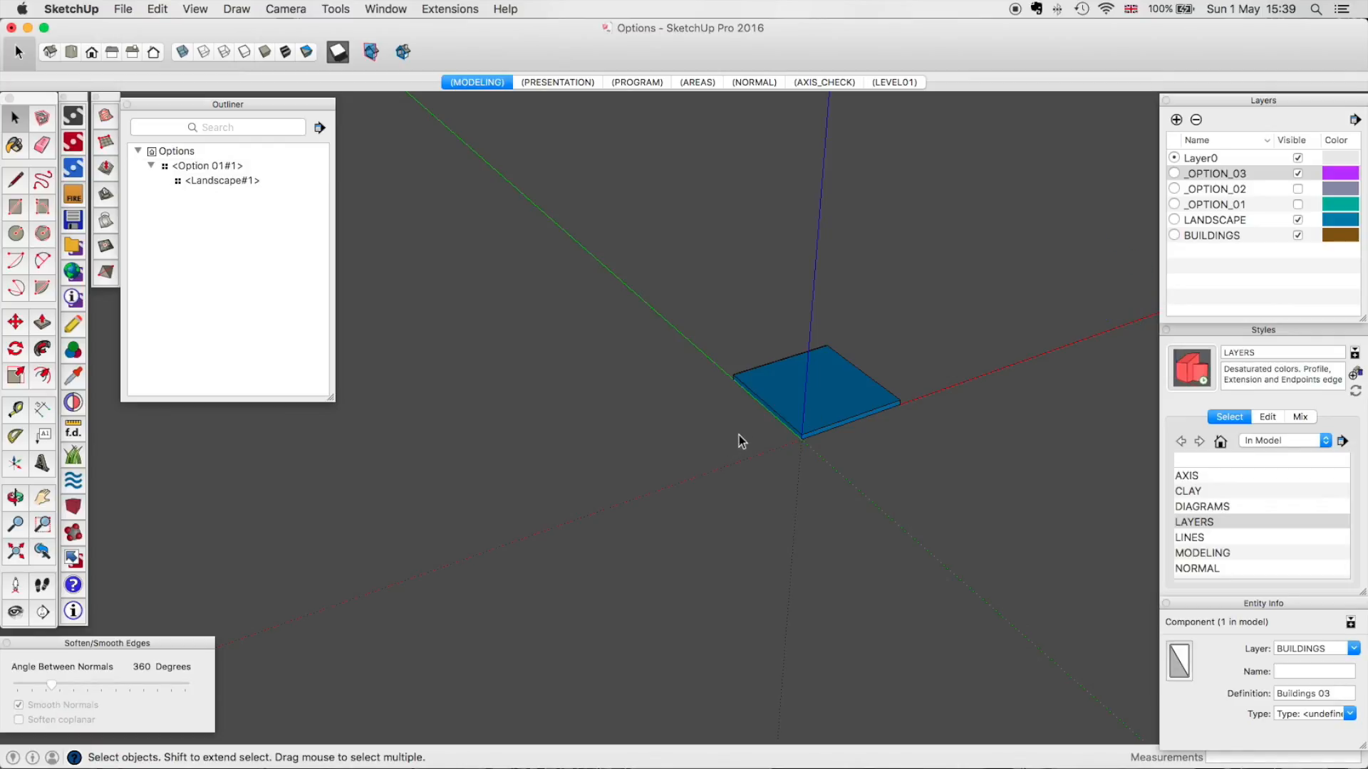
scroll(853, 392, up, 5)
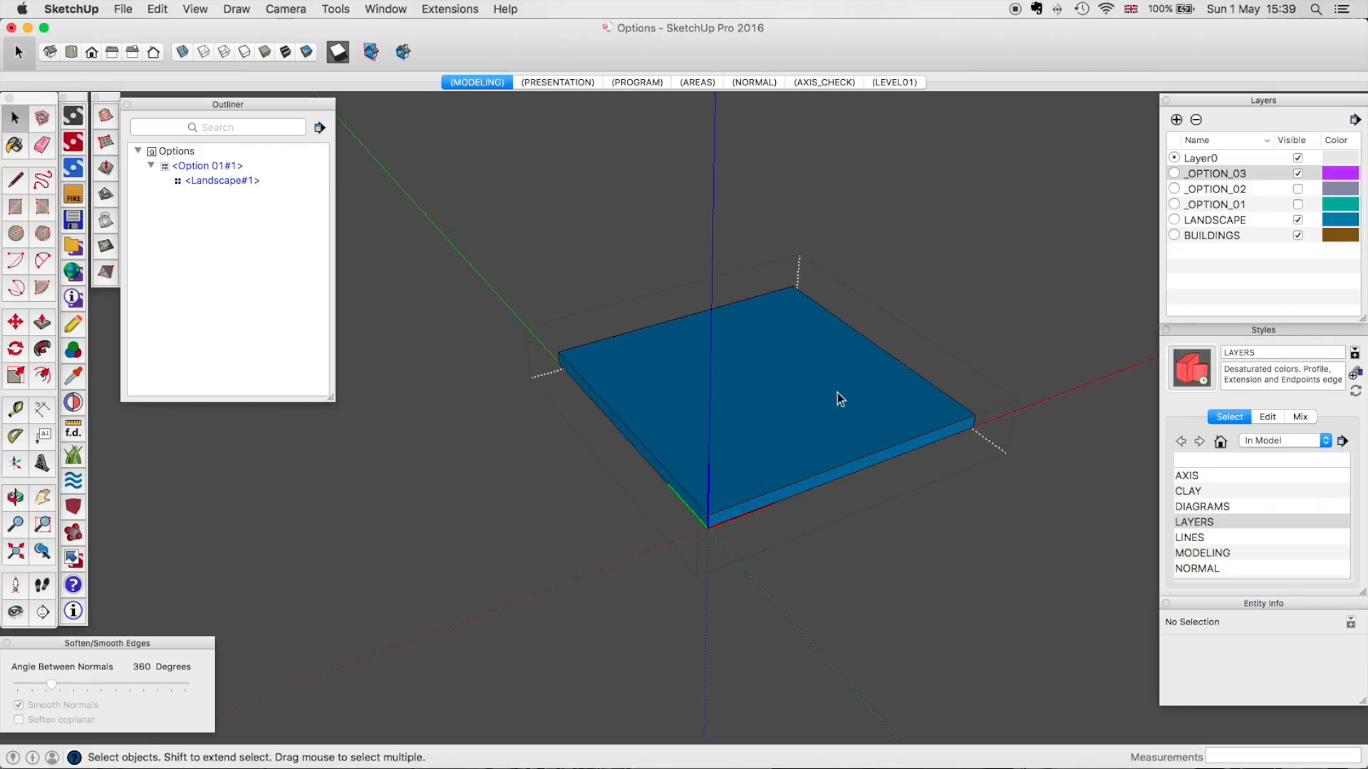
key(super+v)
click(748, 481)
scroll(746, 396, down, 1)
key(Escape)
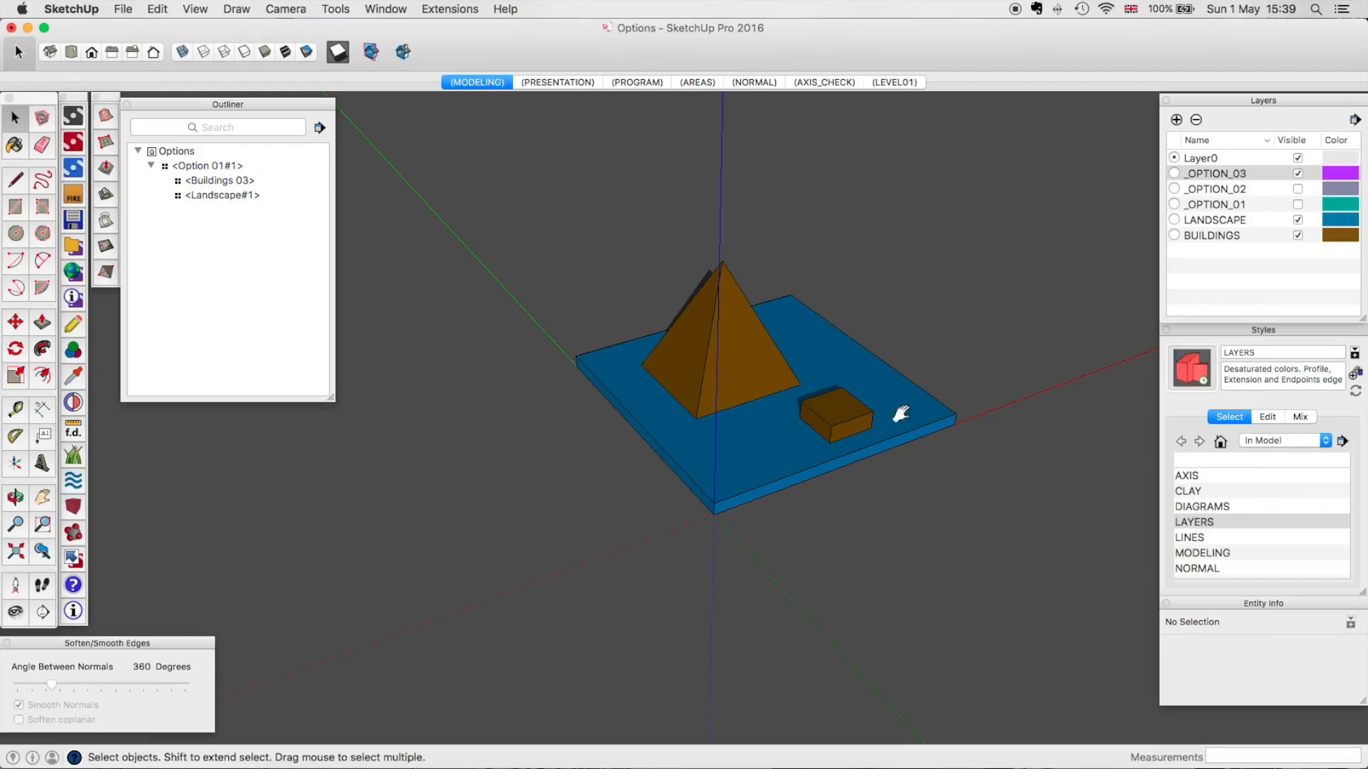
Turn on the _OPTION_01 and _OPTION_02 layers alongside _OPTION_03 to view all three options overlaid.
shift+middle_drag(902, 413, 817, 405)
scroll(726, 391, up, 3)
middle_drag(729, 389, 858, 370)
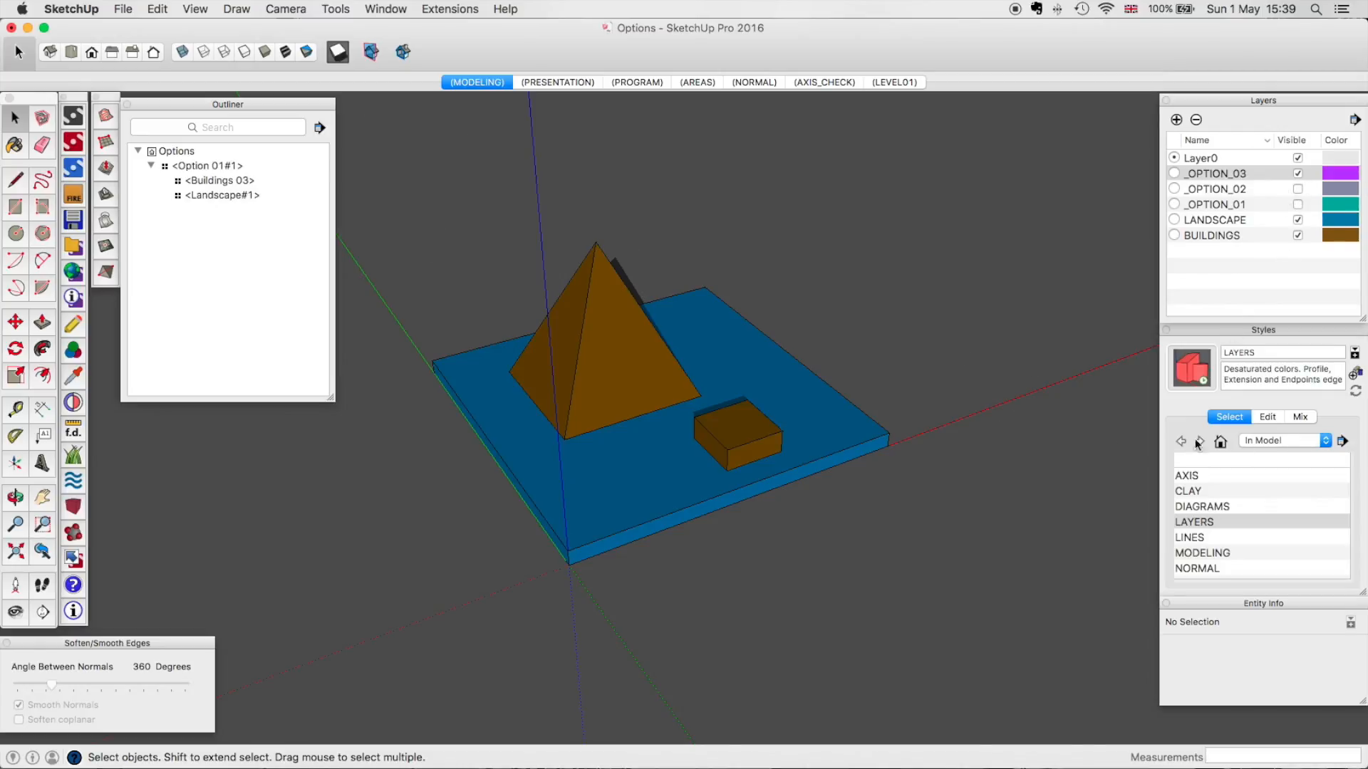
click(1297, 204)
click(1297, 189)
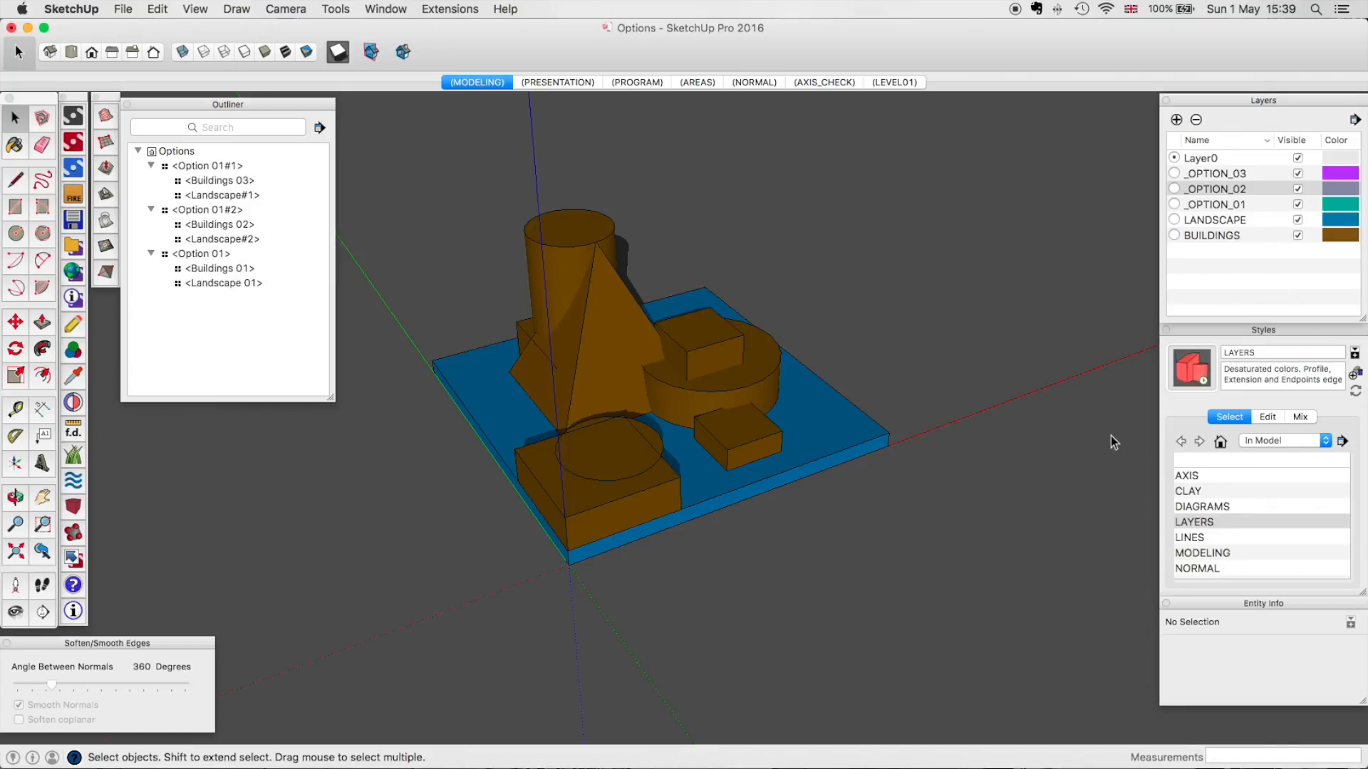
middle_drag(567, 511, 485, 451)
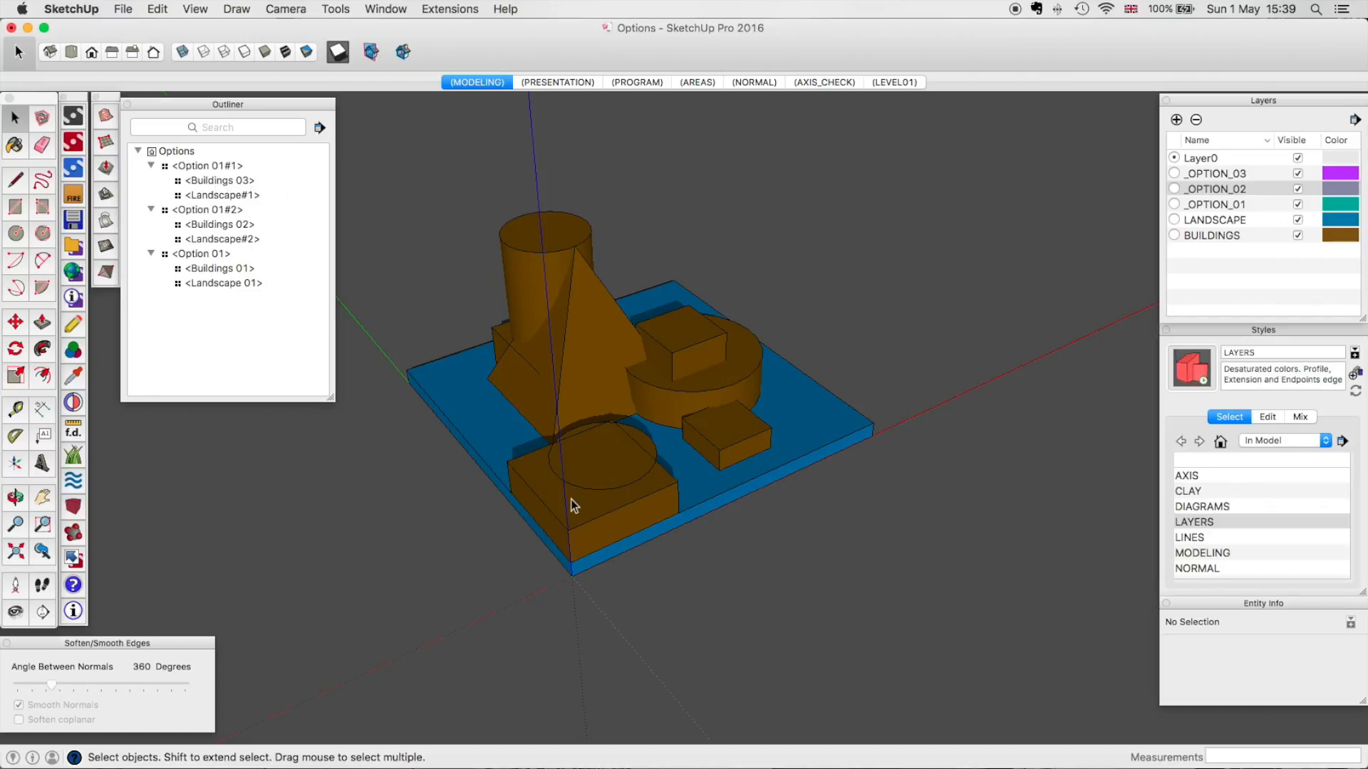
Close the Outliner and hide _OPTION_03 and _OPTION_02, leaving _OPTION_01 as the only visible option.
click(127, 105)
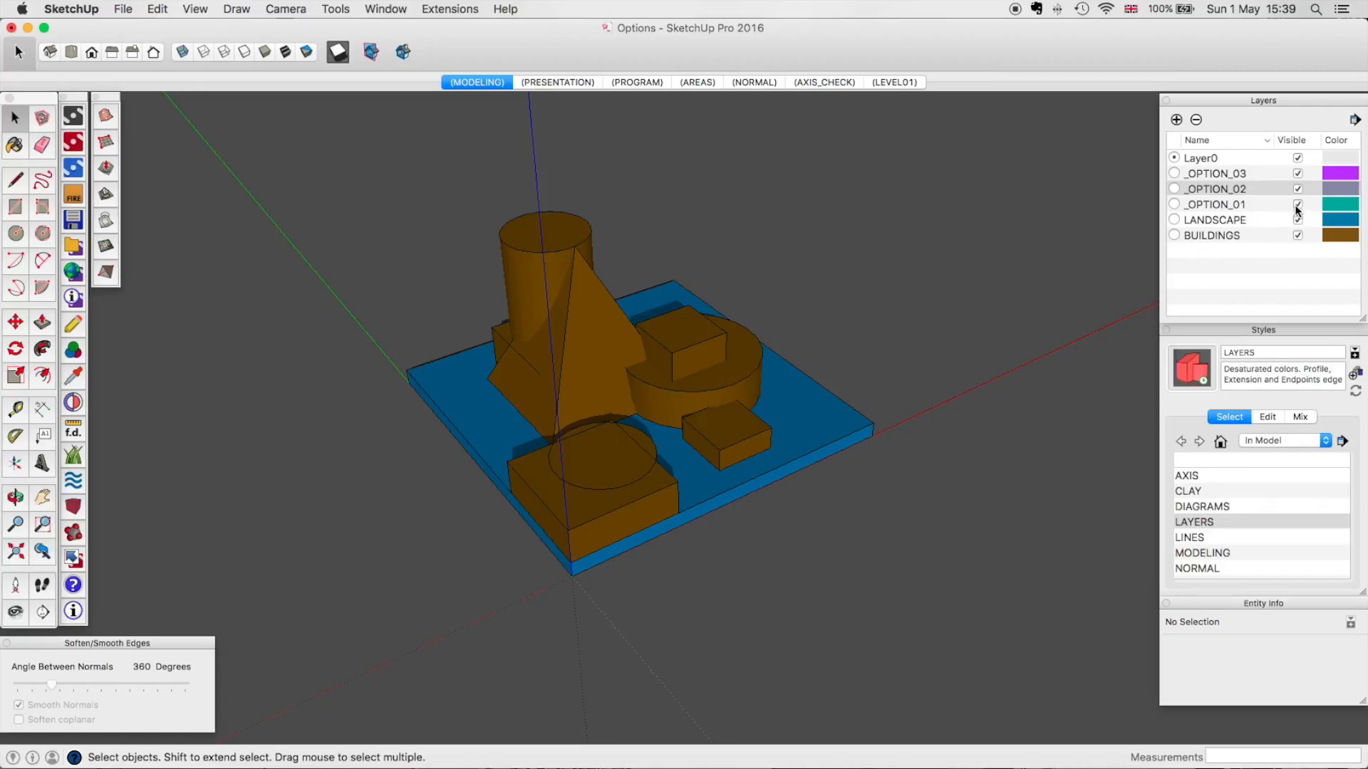
click(1298, 173)
click(1297, 189)
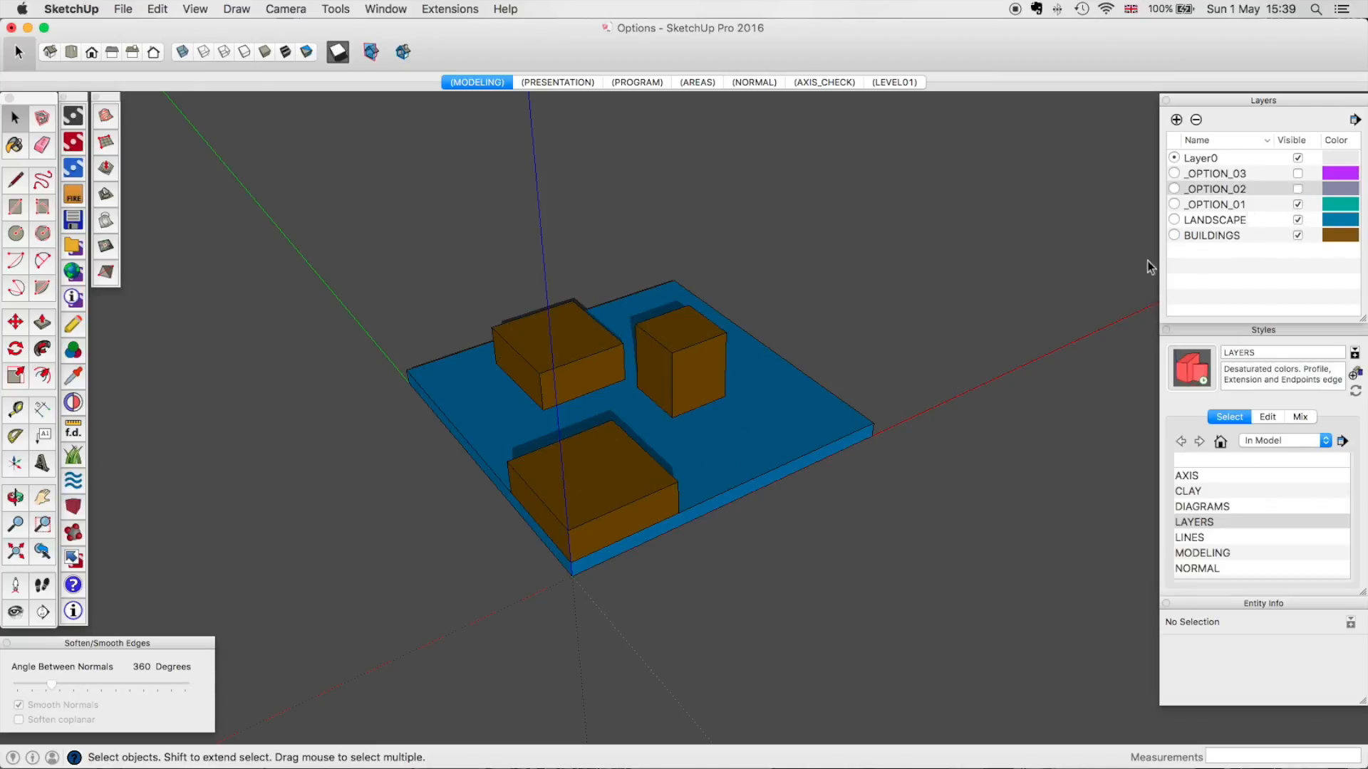
Show the _OPTION_02, _OPTION_03 and _OPTION_01 layers in turn to compare the options, finishing with only _OPTION_01 visible.
click(1300, 208)
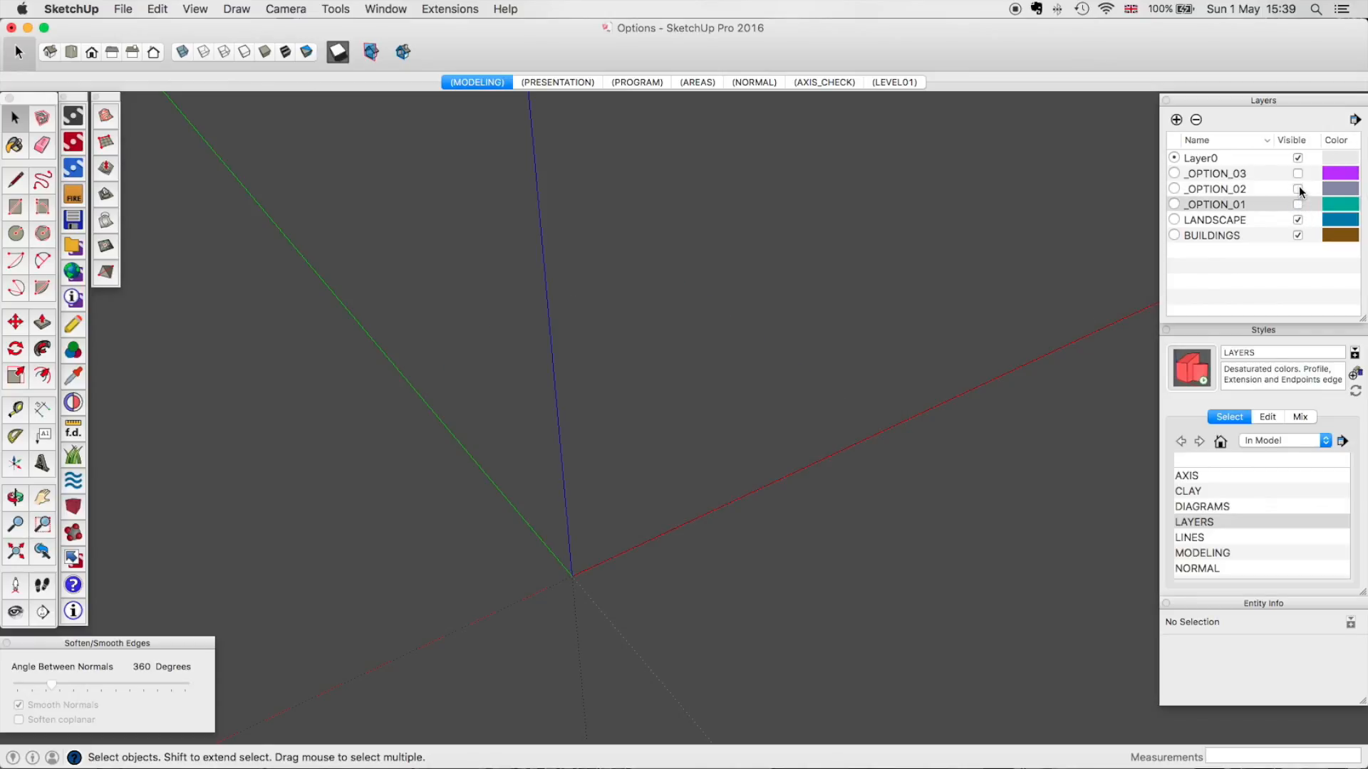
click(1298, 189)
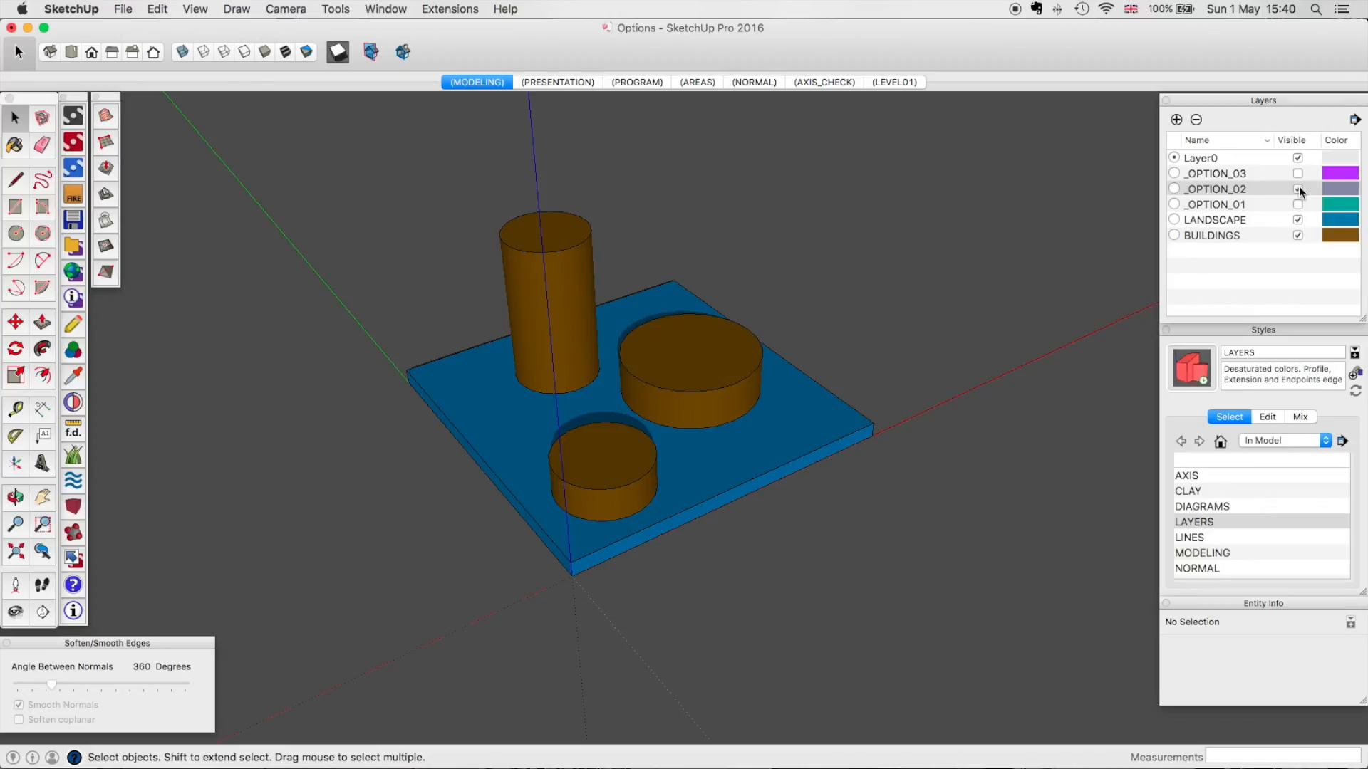
click(1298, 189)
click(1297, 173)
click(1298, 173)
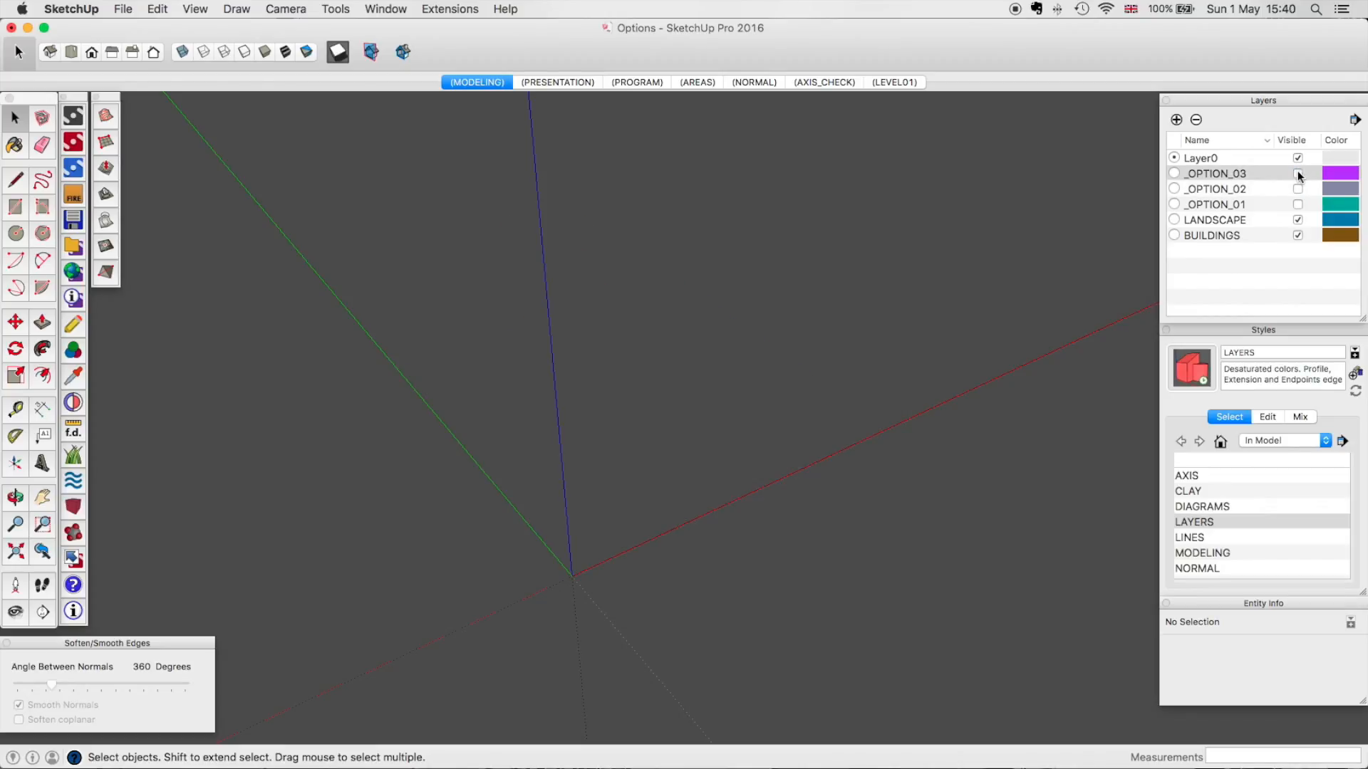
click(1298, 189)
click(1297, 189)
click(1298, 190)
click(1297, 190)
click(1298, 204)
click(1297, 204)
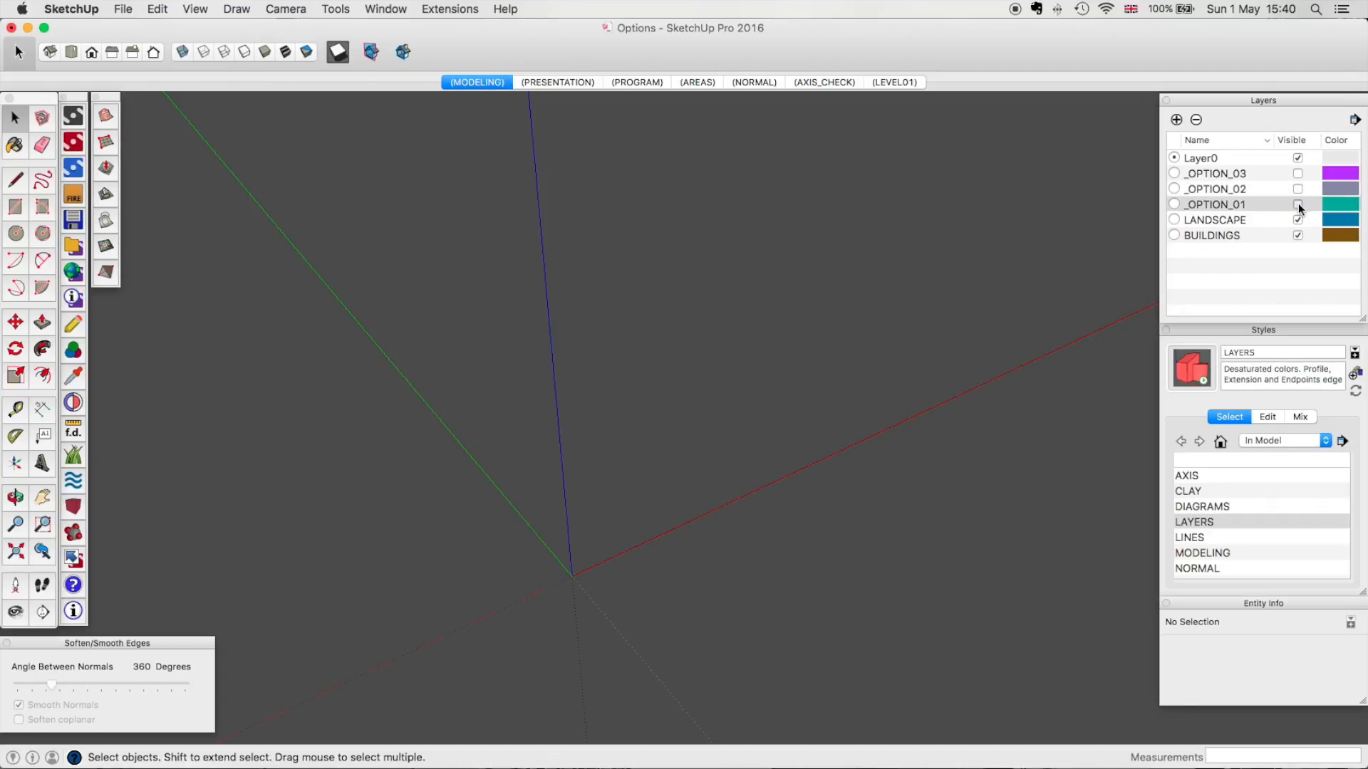
click(1297, 205)
Inside the _OPTION_01 component, open the buildings and raise the smallest box's top face by about 2.6 m with Push/Pull.
click(733, 460)
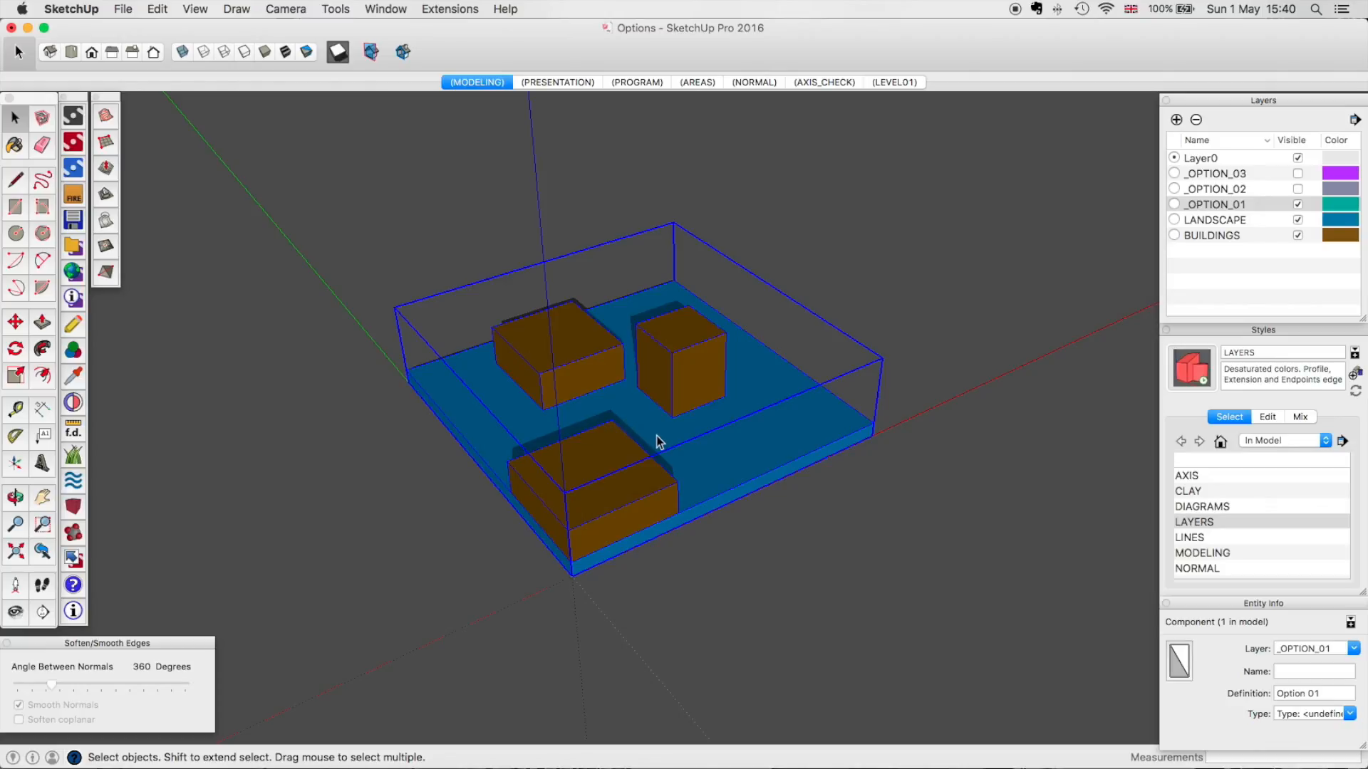
scroll(688, 456, up, 4)
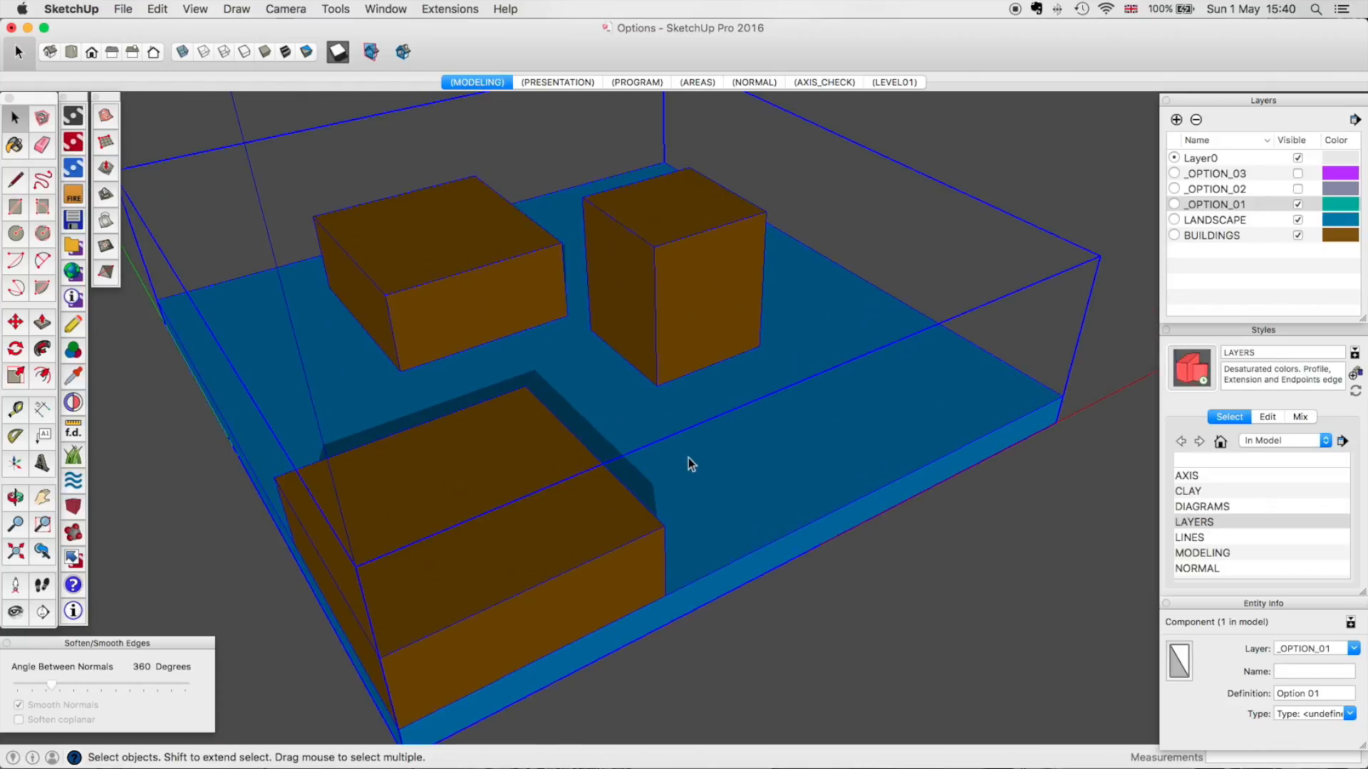
double_click(688, 459)
scroll(689, 459, down, 4)
key(p)
key(space)
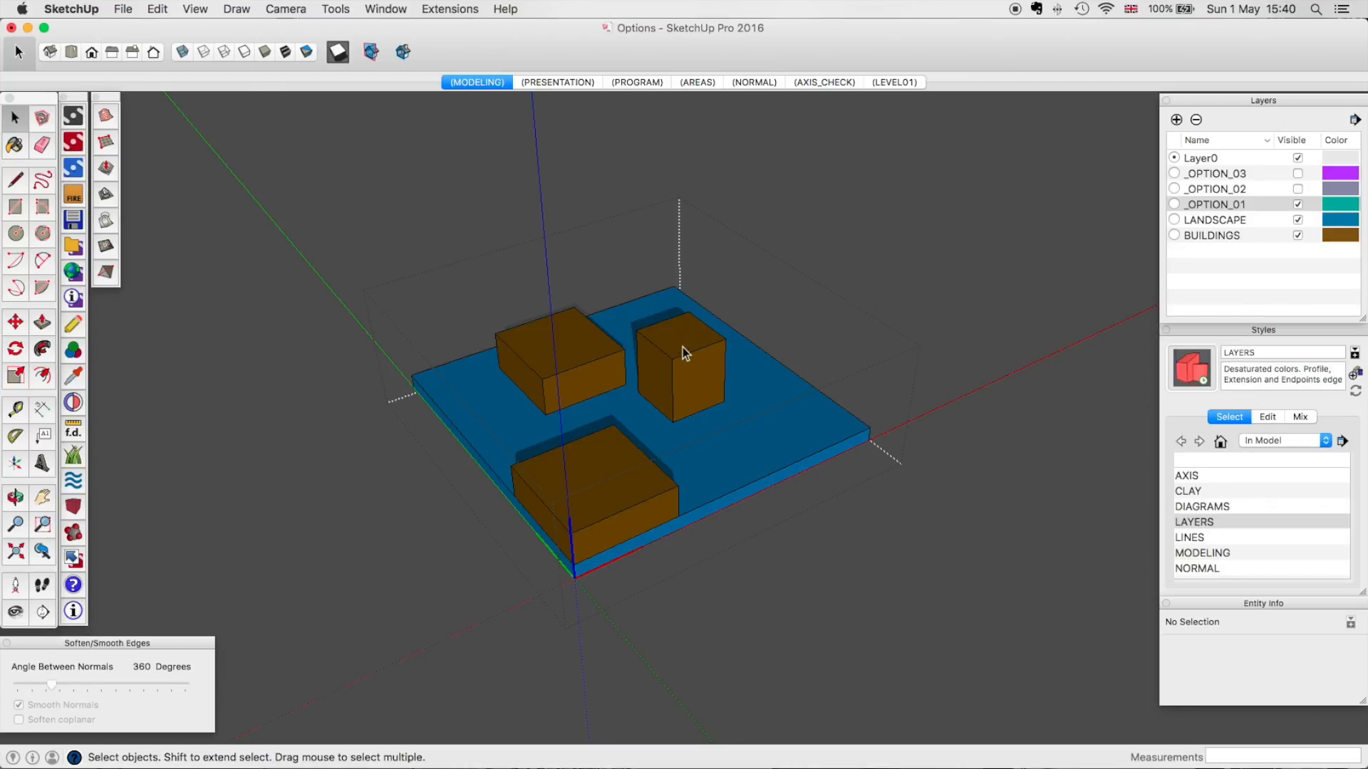
double_click(682, 351)
key(p)
drag(685, 349, 680, 222)
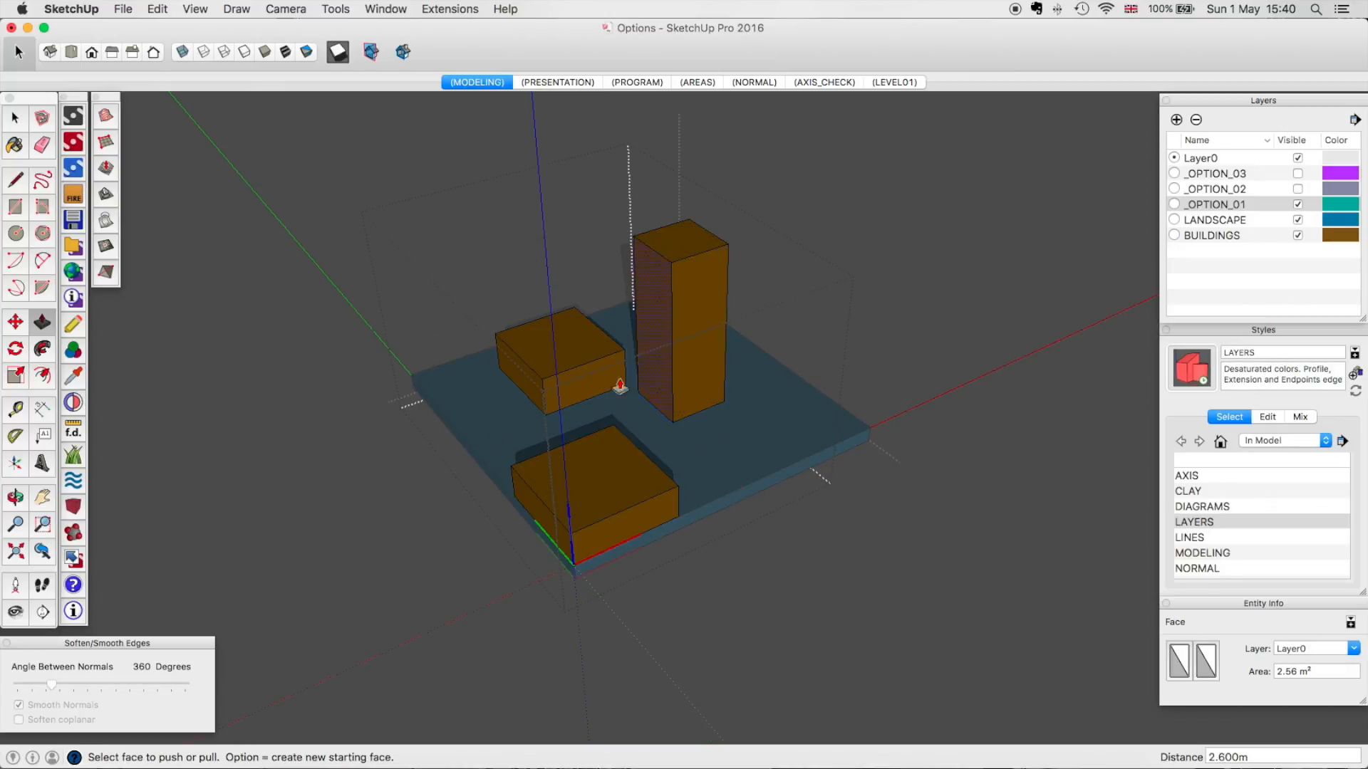
key(space)
Extend the two front sides of the _OPTION_01 landscape slab outward with Push/Pull, and leave the component.
click(783, 447)
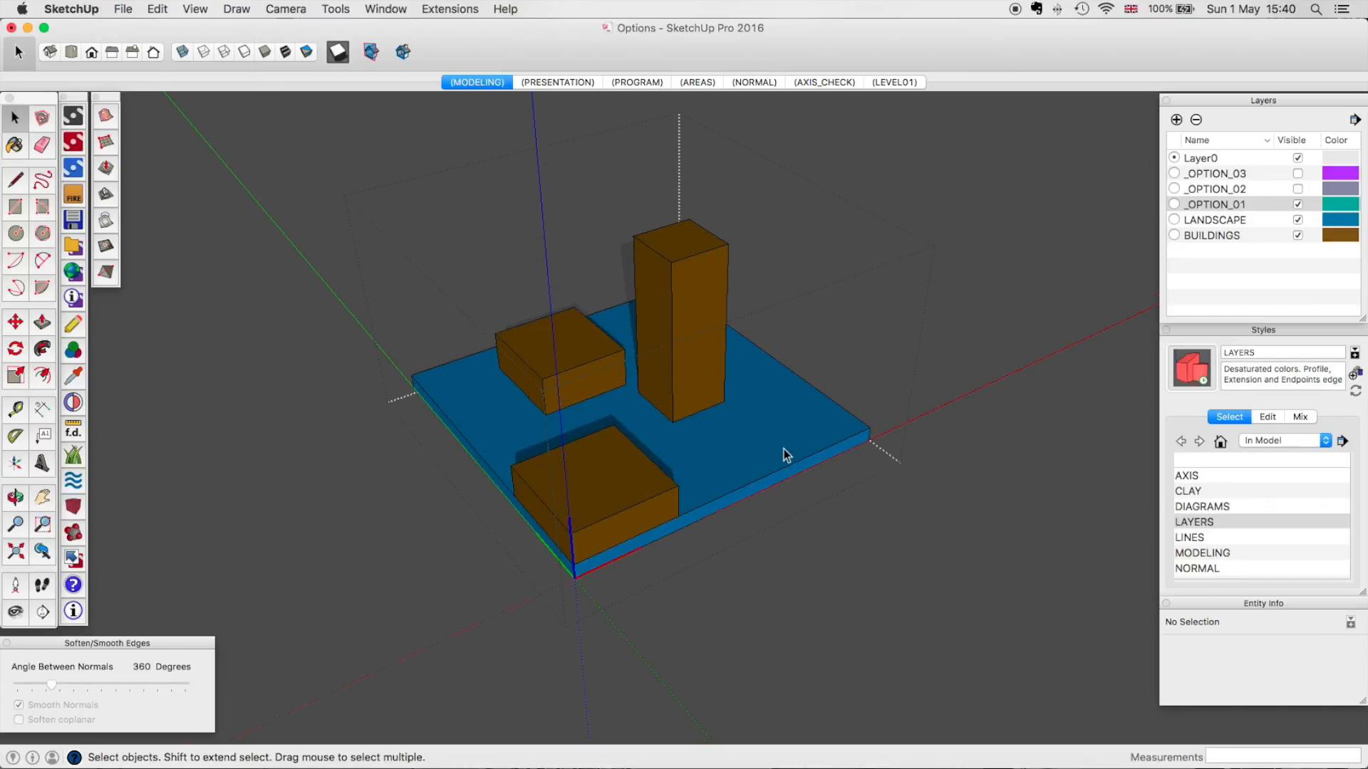
key(p)
drag(790, 475, 858, 556)
drag(576, 581, 490, 607)
key(space)
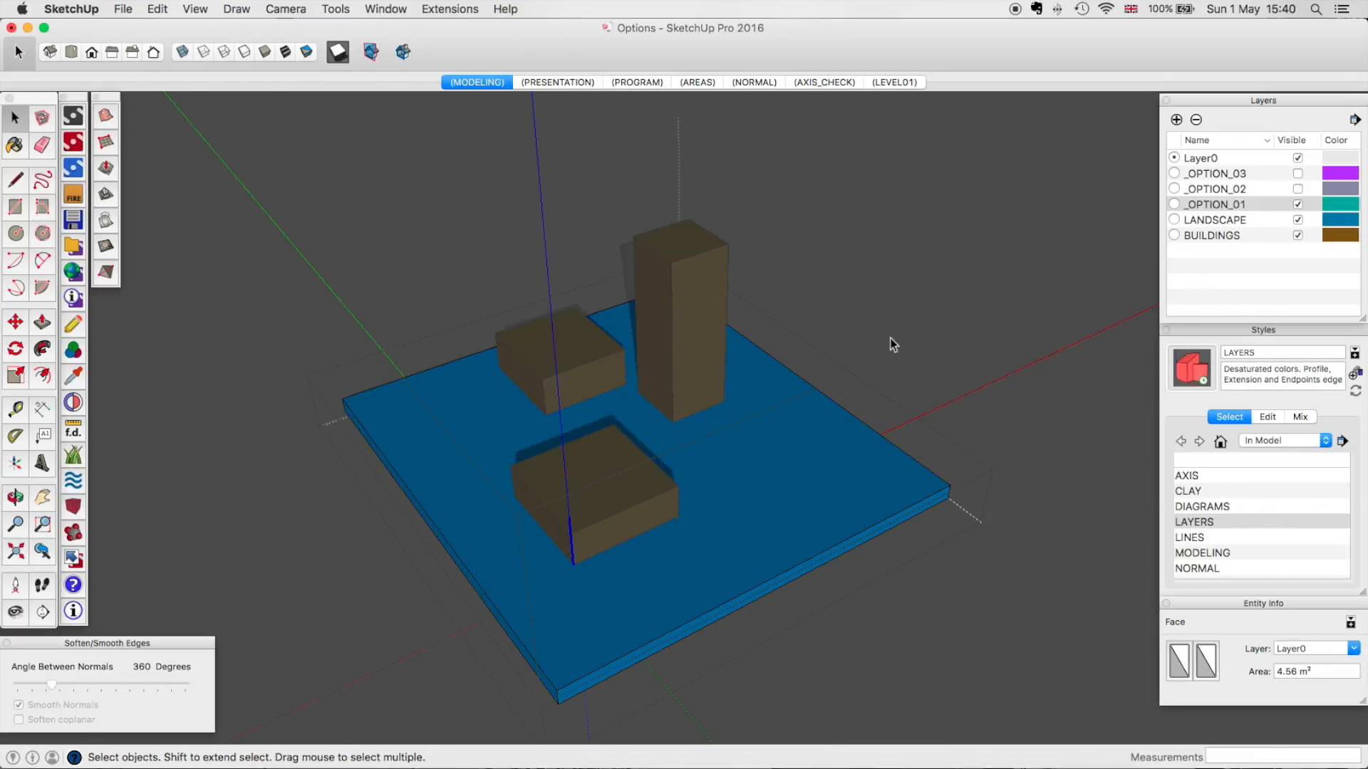
click(875, 347)
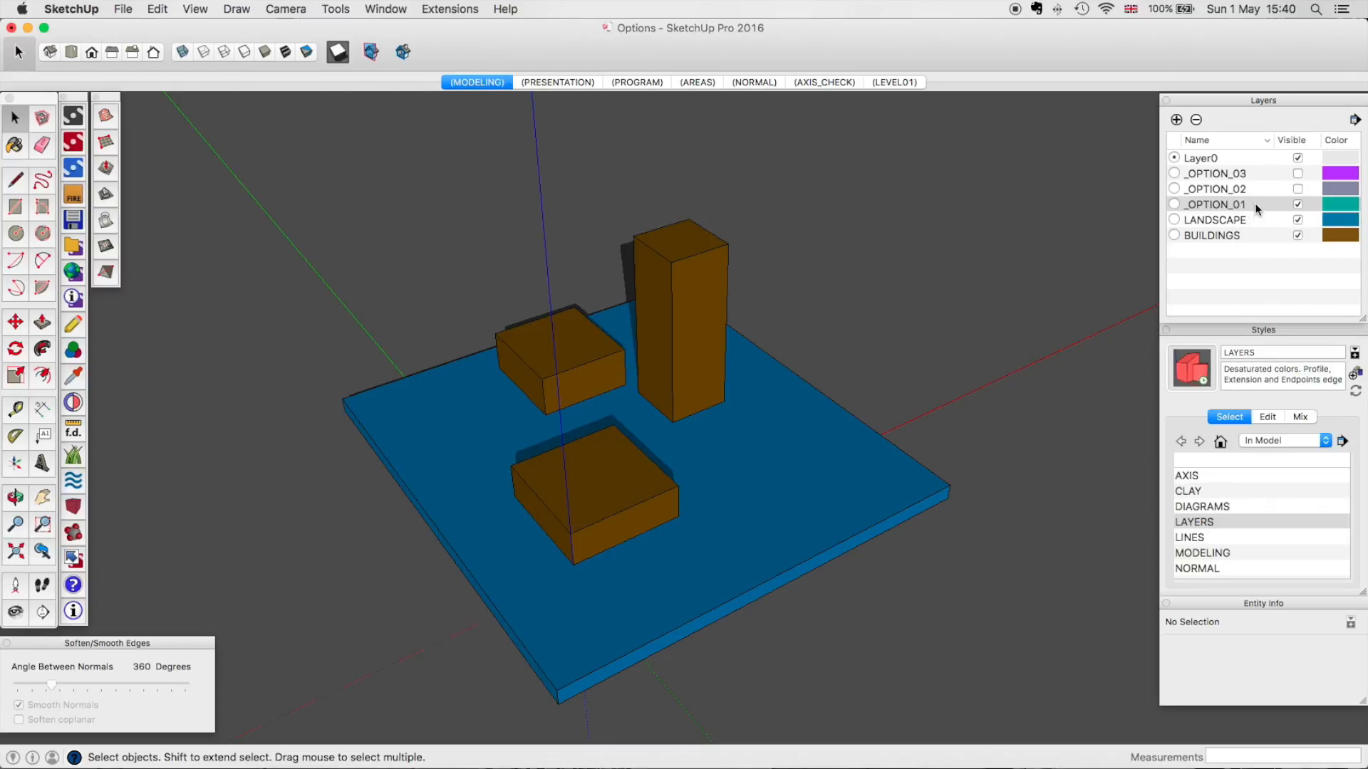
Show _OPTION_02 instead of _OPTION_01 and open that option's landscape slab component for editing.
click(1297, 204)
click(1297, 189)
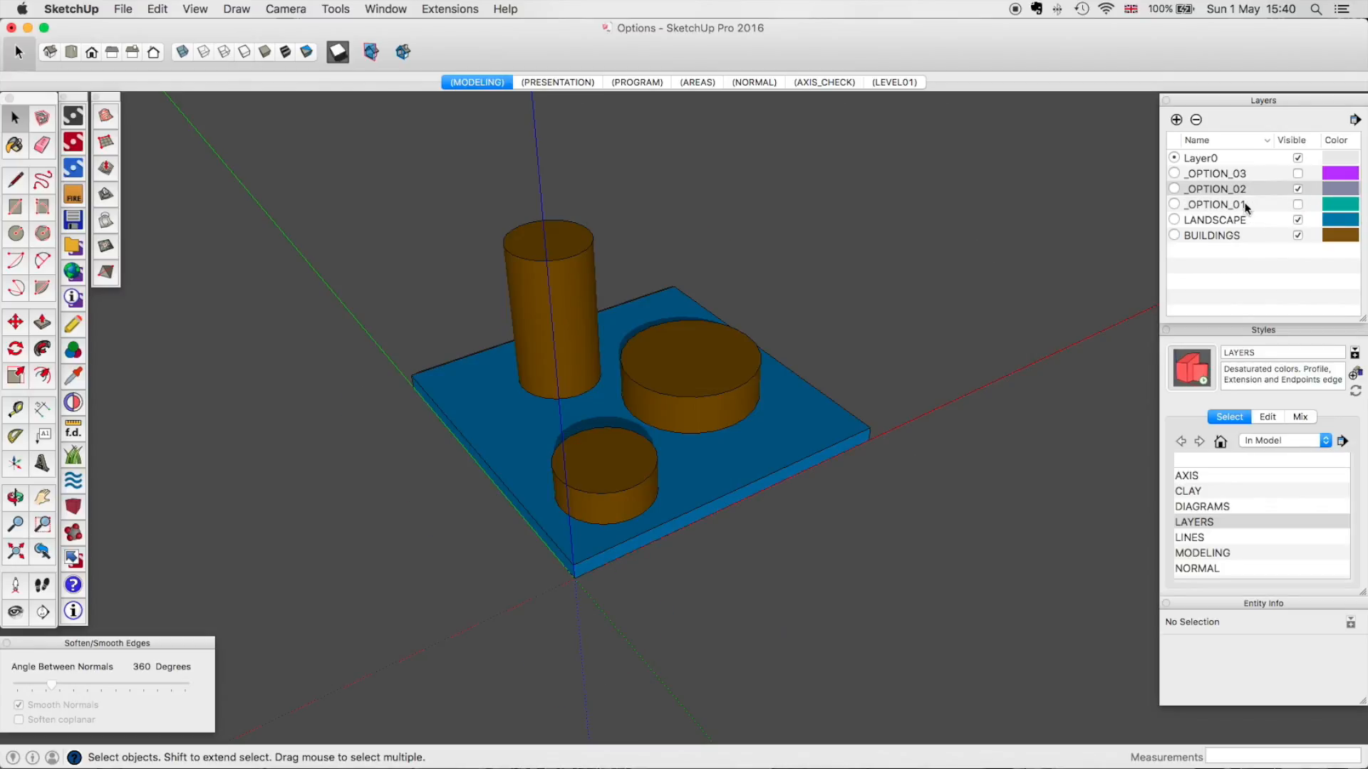
click(741, 459)
double_click(729, 454)
click(399, 433)
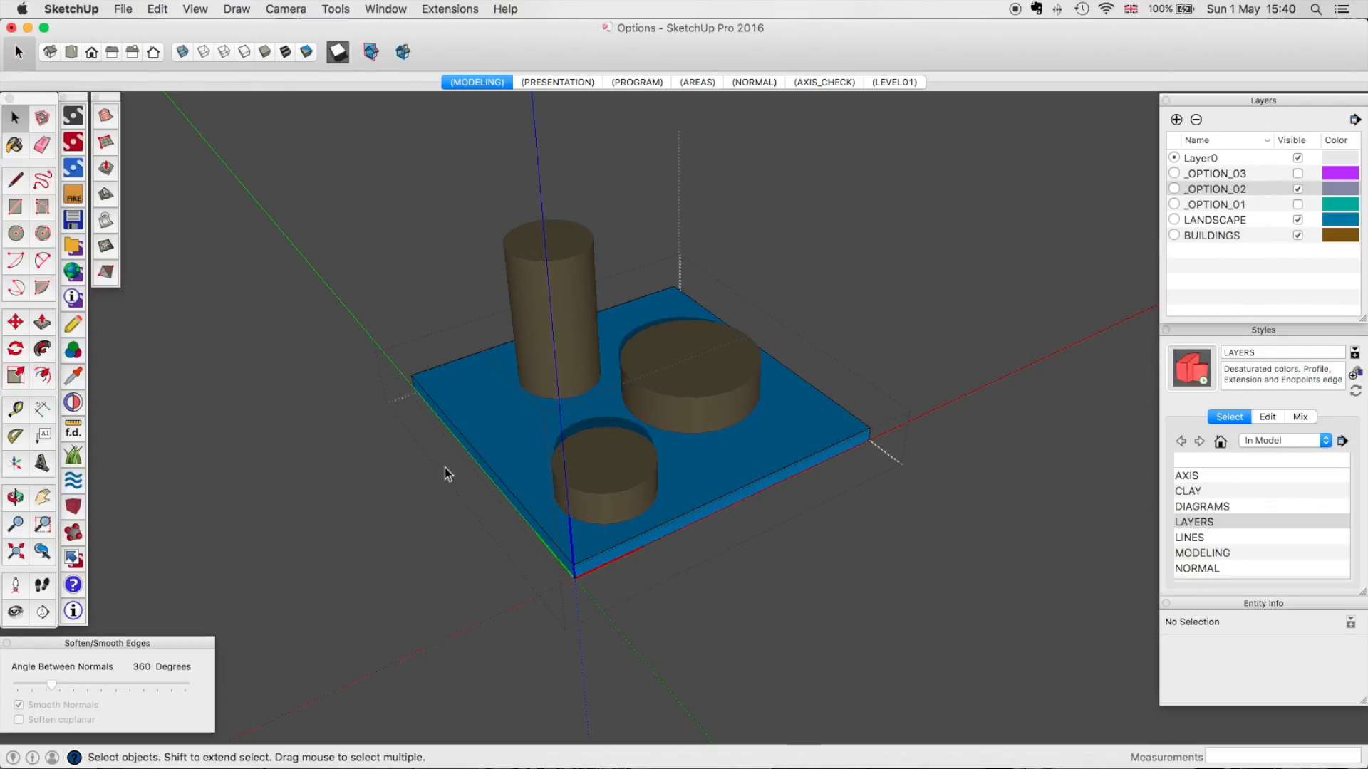
Draw circles of about 2.3 m and 3.3 m radius centred near two opposite corners of the slab's top face.
click(16, 234)
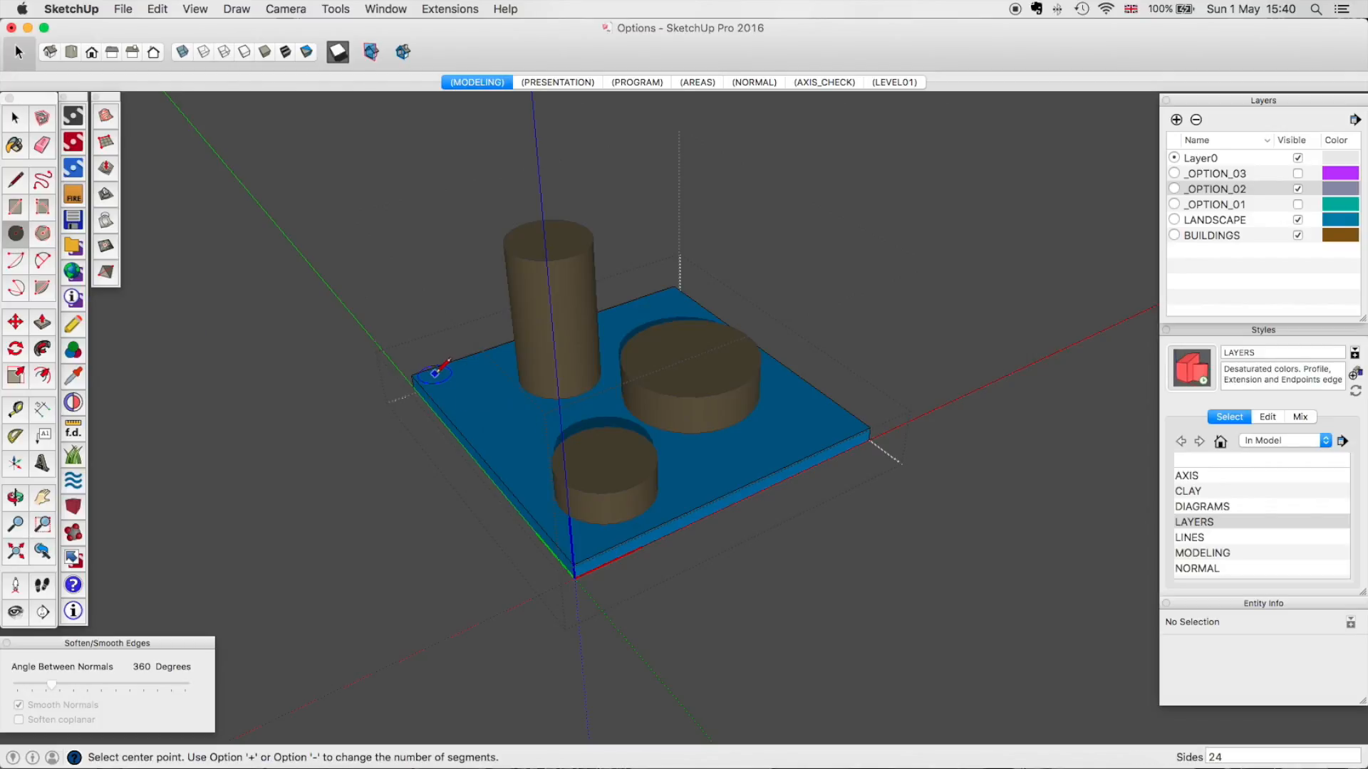
click(410, 377)
click(476, 399)
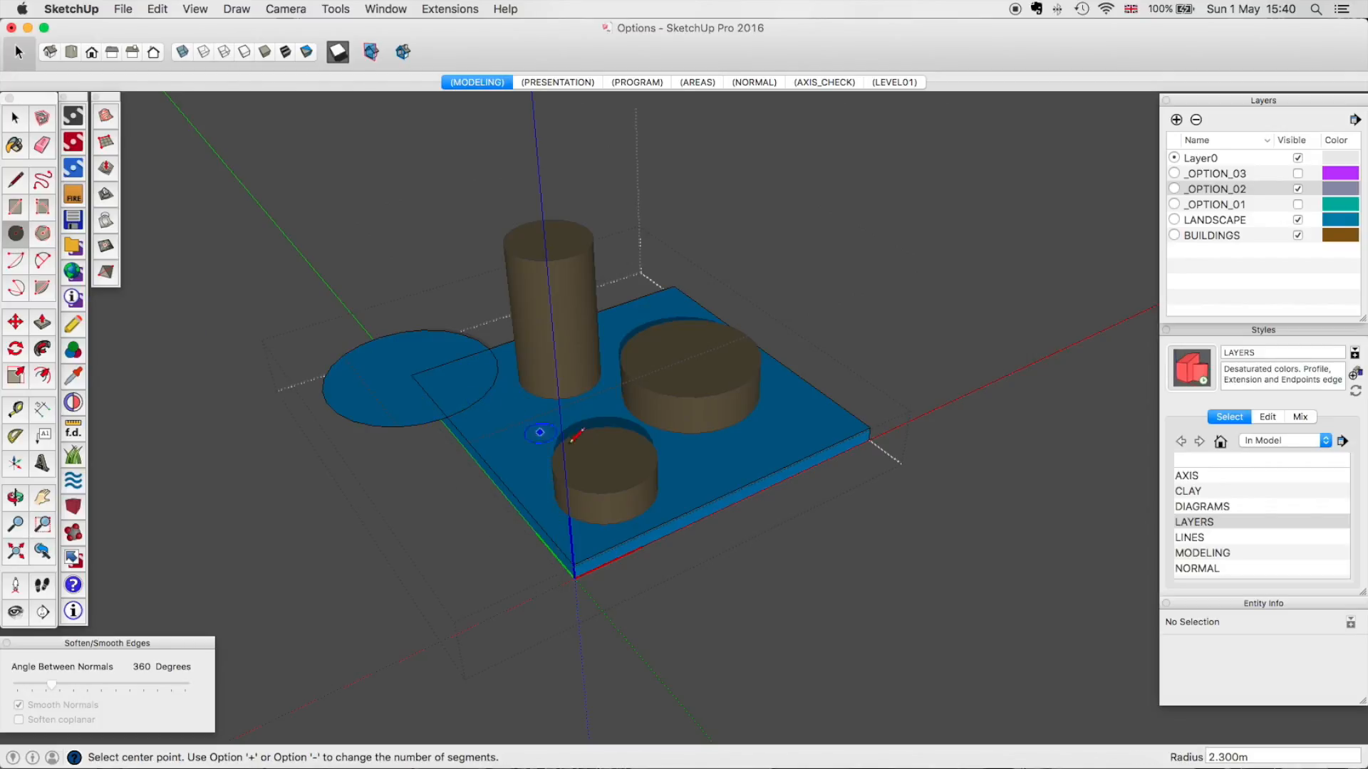
click(857, 432)
click(735, 431)
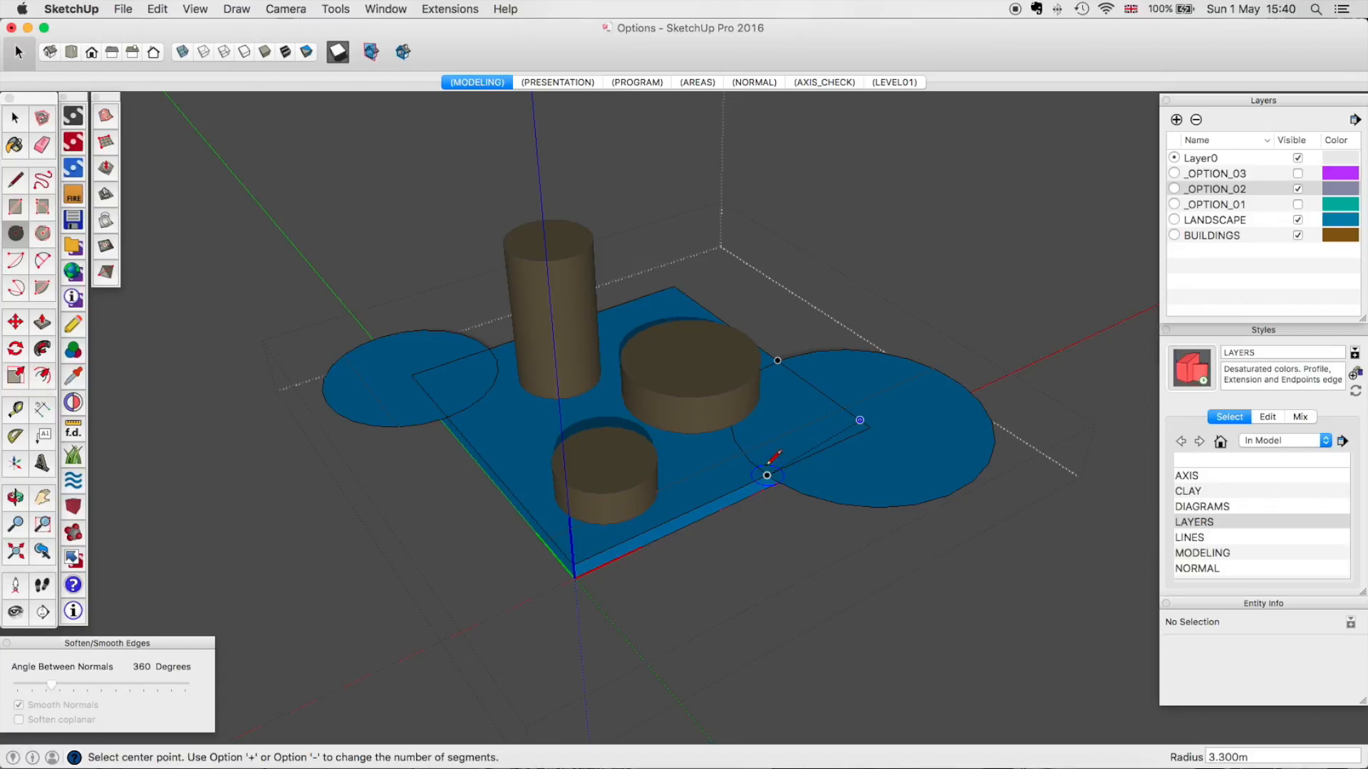
Push the slab areas inside both circles down 0.4 m to cut them through, and leave the option component.
key(p)
click(810, 439)
click(800, 451)
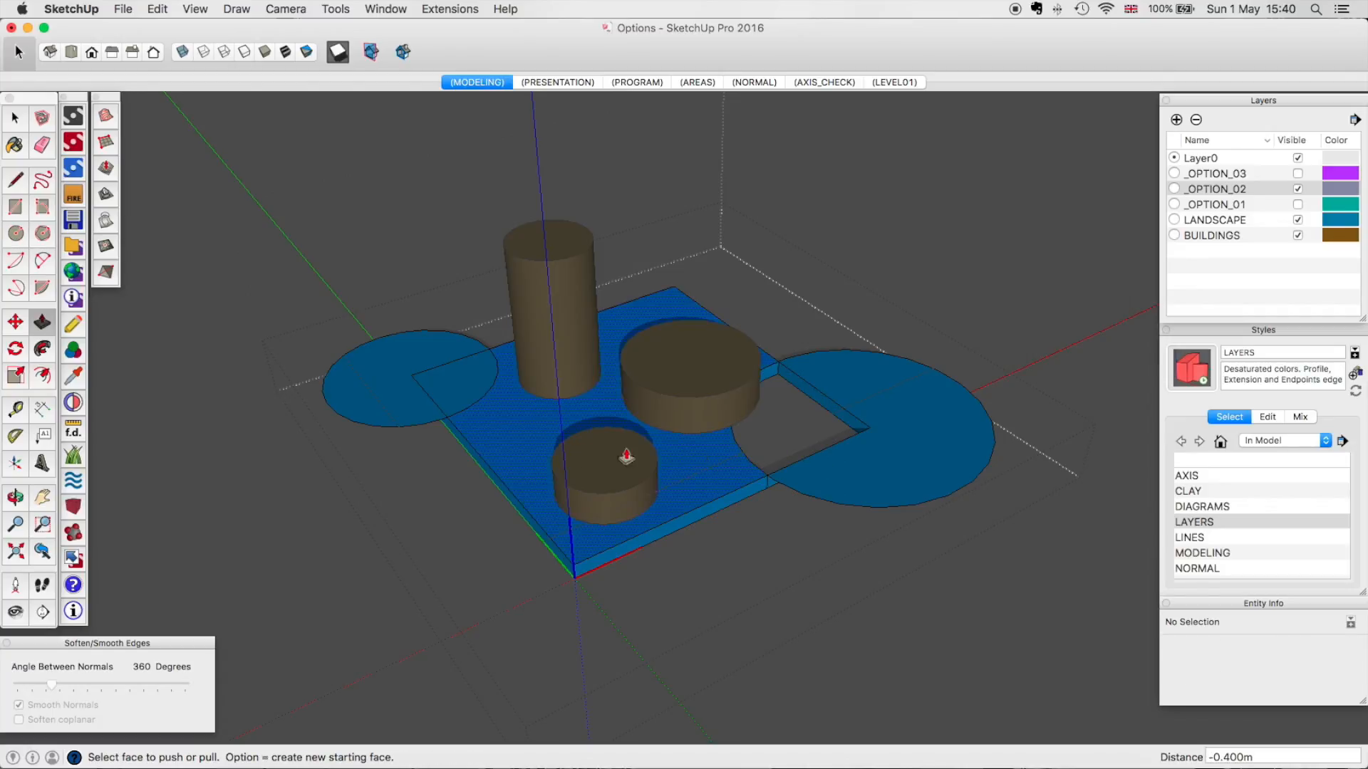
click(451, 391)
click(452, 391)
key(space)
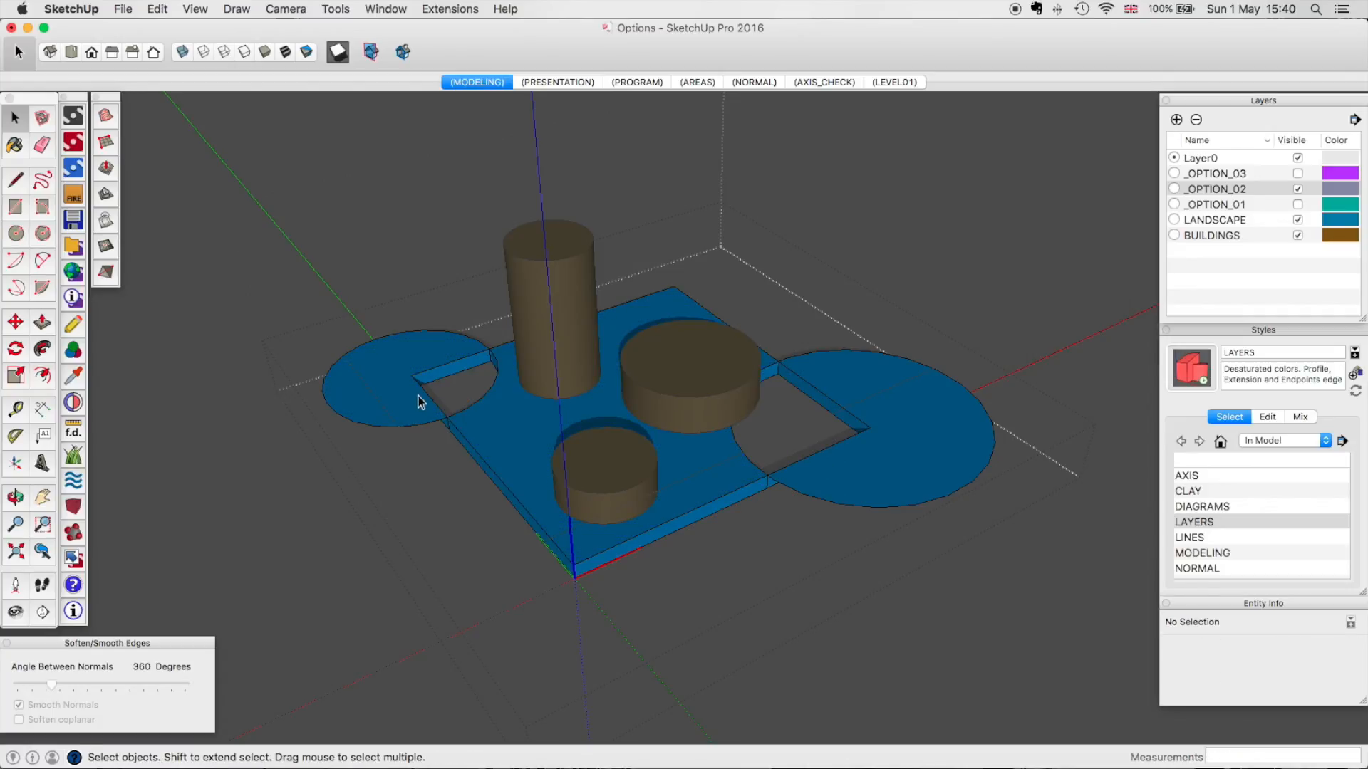
click(926, 619)
click(1066, 534)
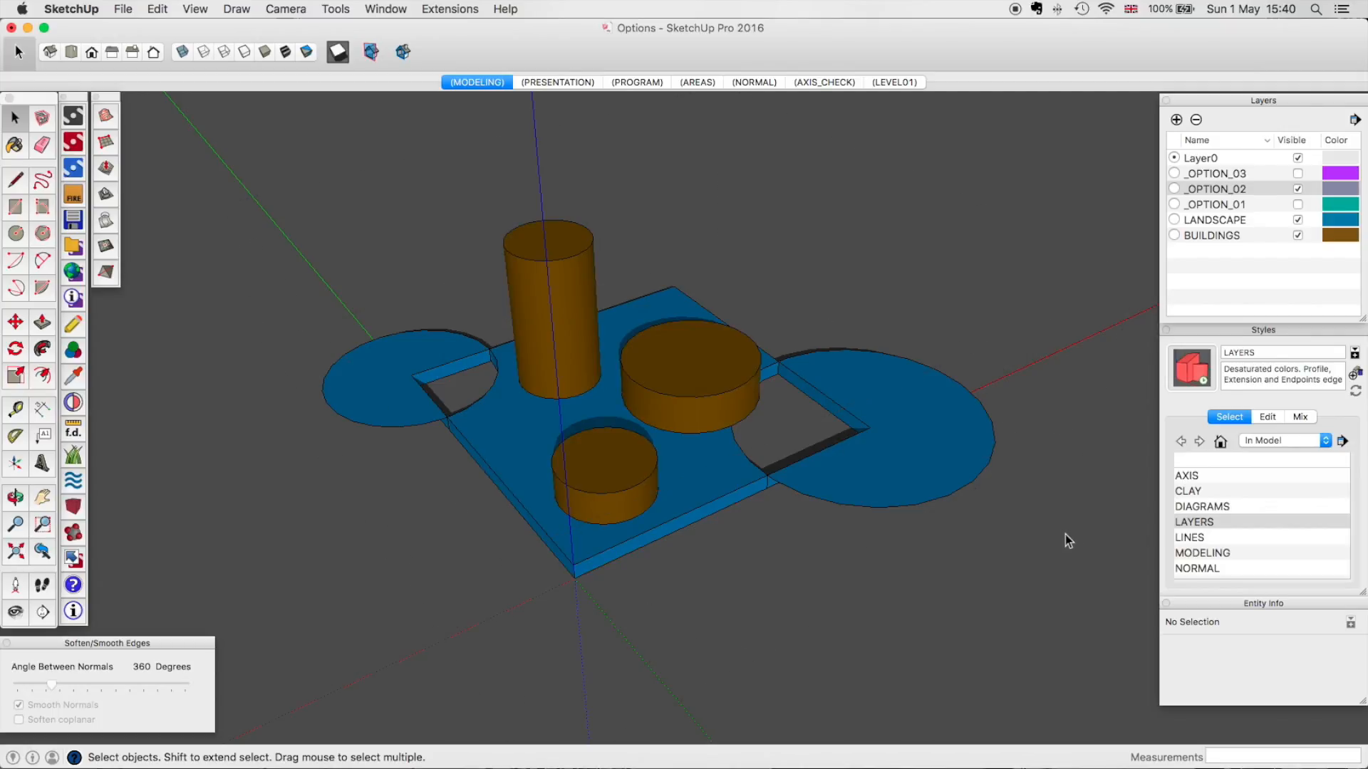
With _OPTION_03 shown instead of _OPTION_02, outline a four-sided area at the landscape slab's front corner with the Line tool.
click(1297, 189)
click(1297, 173)
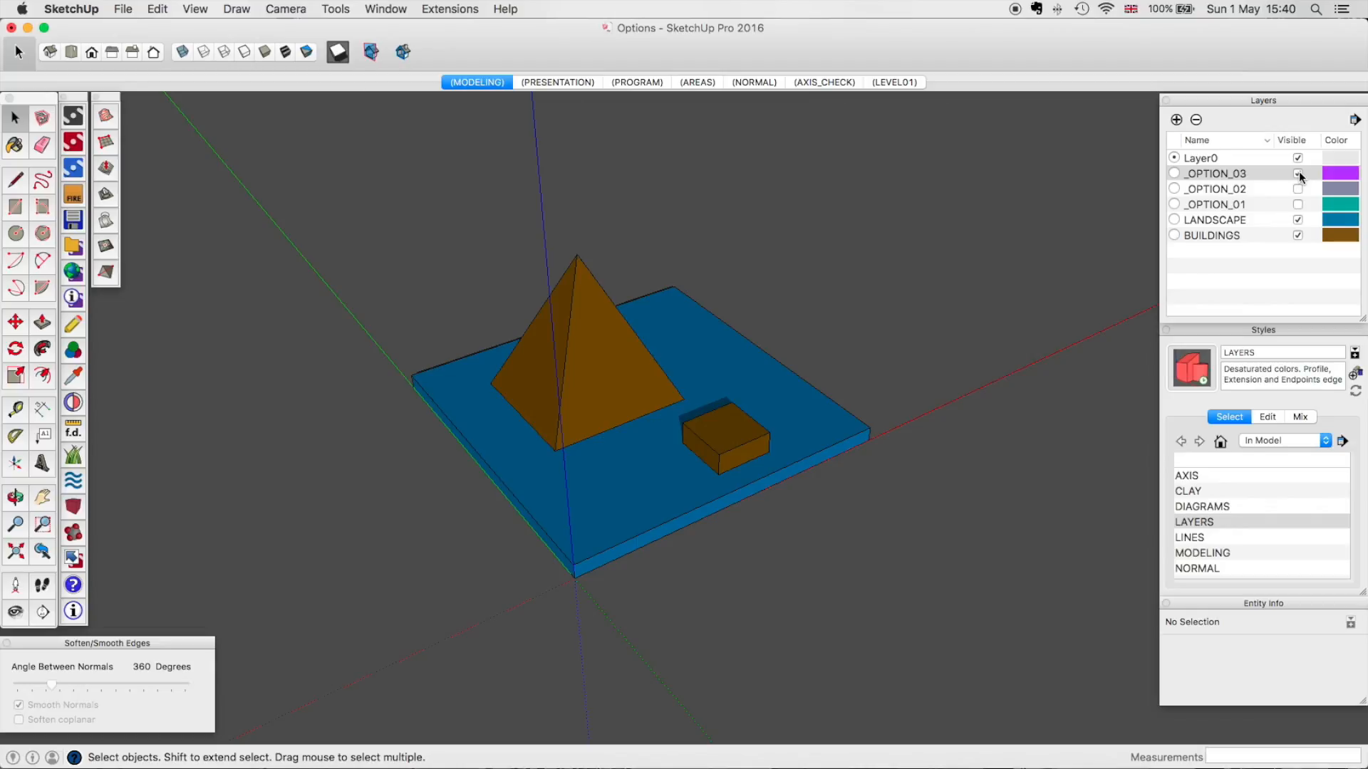
click(562, 488)
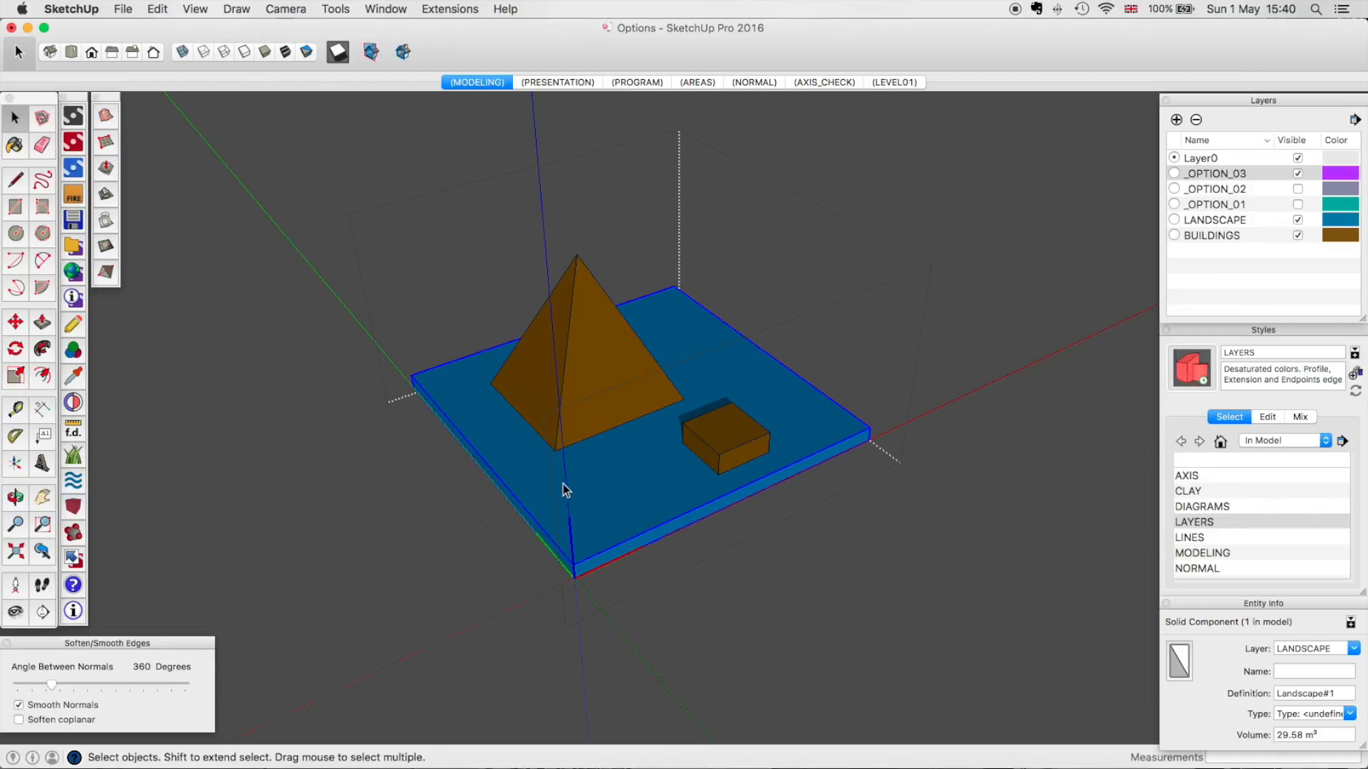
key(l)
click(505, 487)
click(641, 433)
click(713, 497)
Push the outlined corner area down through the slab's thickness to cut it away, and leave the component.
key(p)
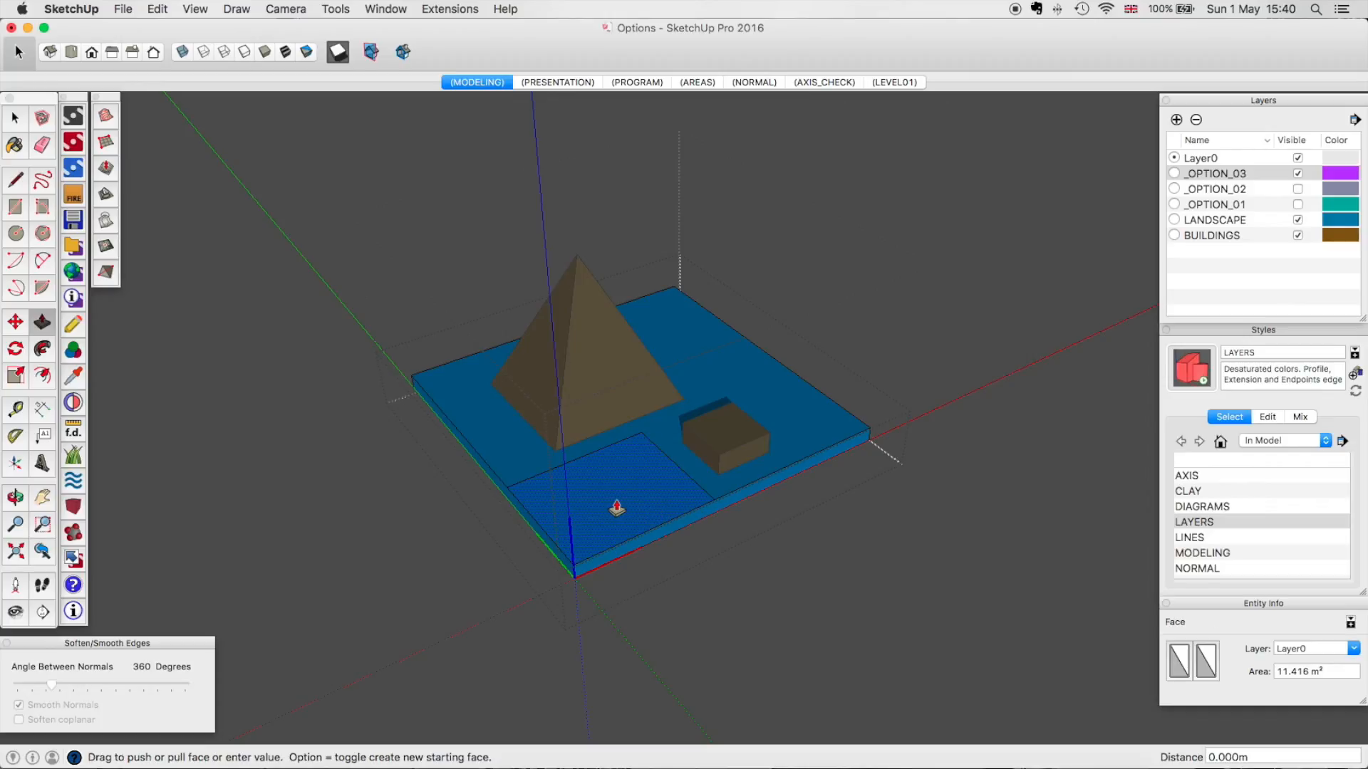
drag(617, 508, 611, 520)
key(space)
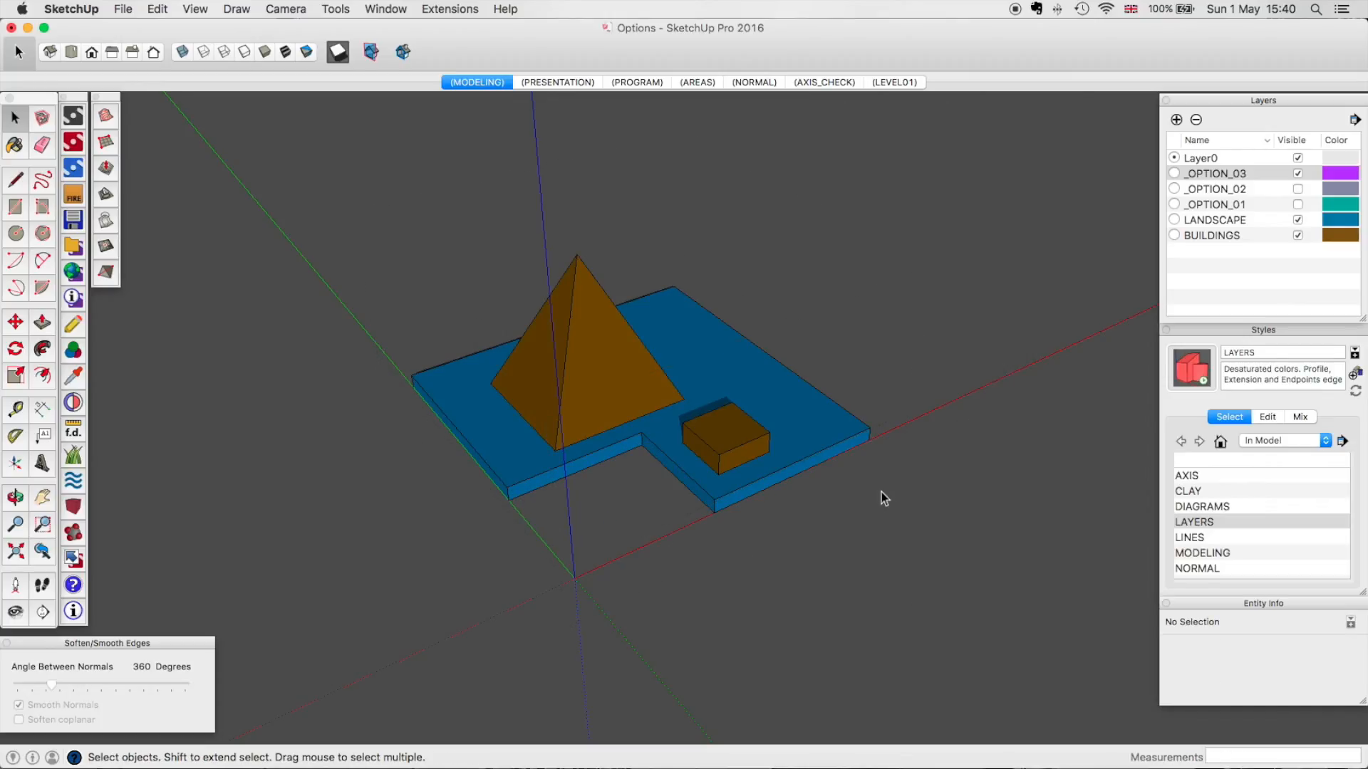
Hide _OPTION_03 and toggle the _OPTION_02 and _OPTION_01 layers in turn to compare the edited options.
click(1297, 173)
click(1297, 188)
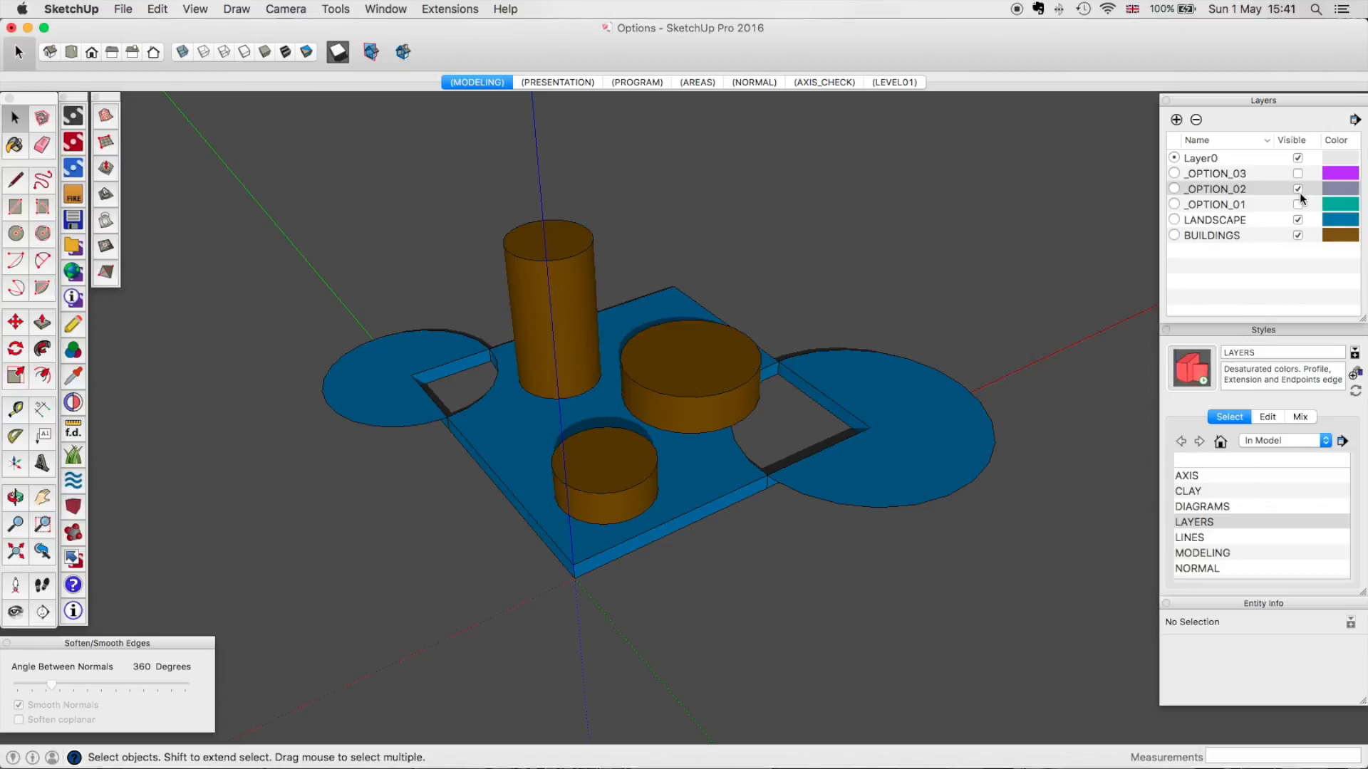
click(1297, 205)
click(1297, 204)
click(1297, 204)
click(1297, 204)
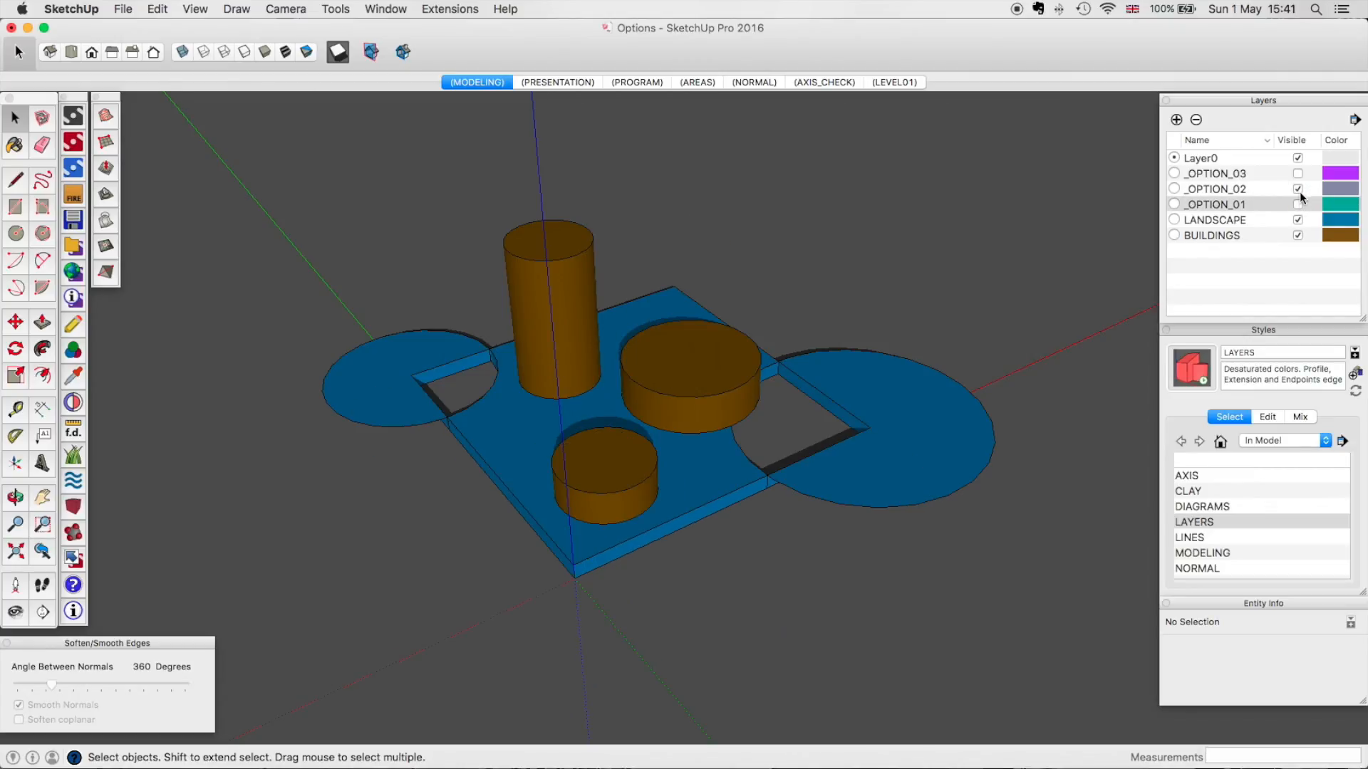
click(1297, 189)
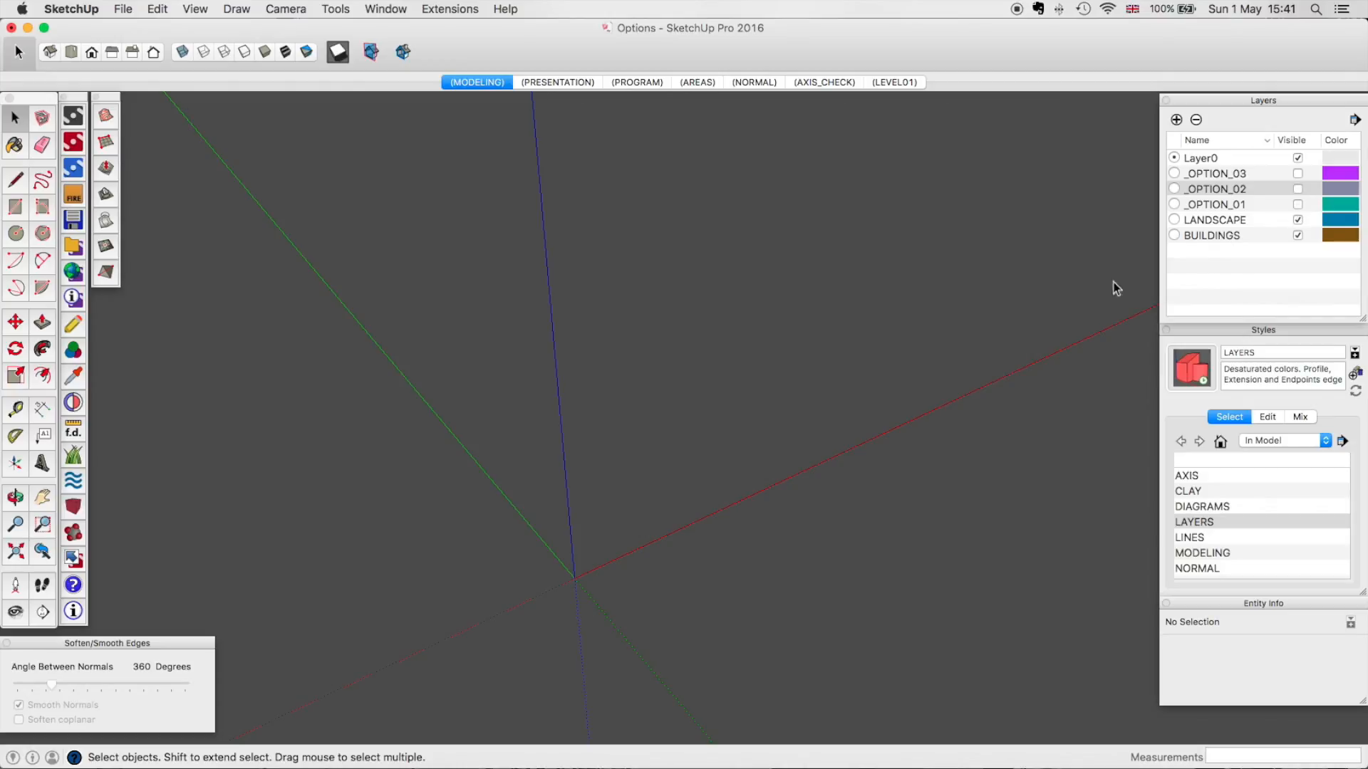
click(1297, 204)
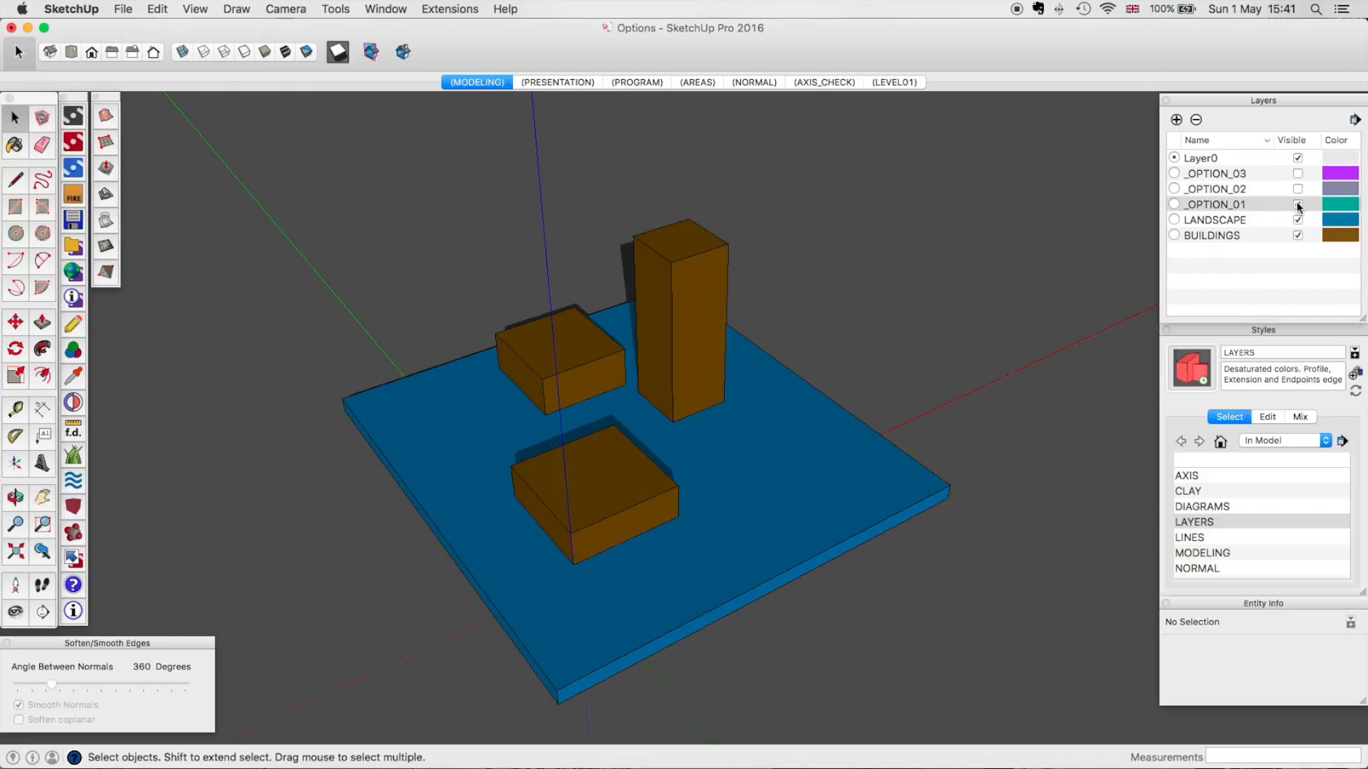
click(1297, 204)
click(1297, 189)
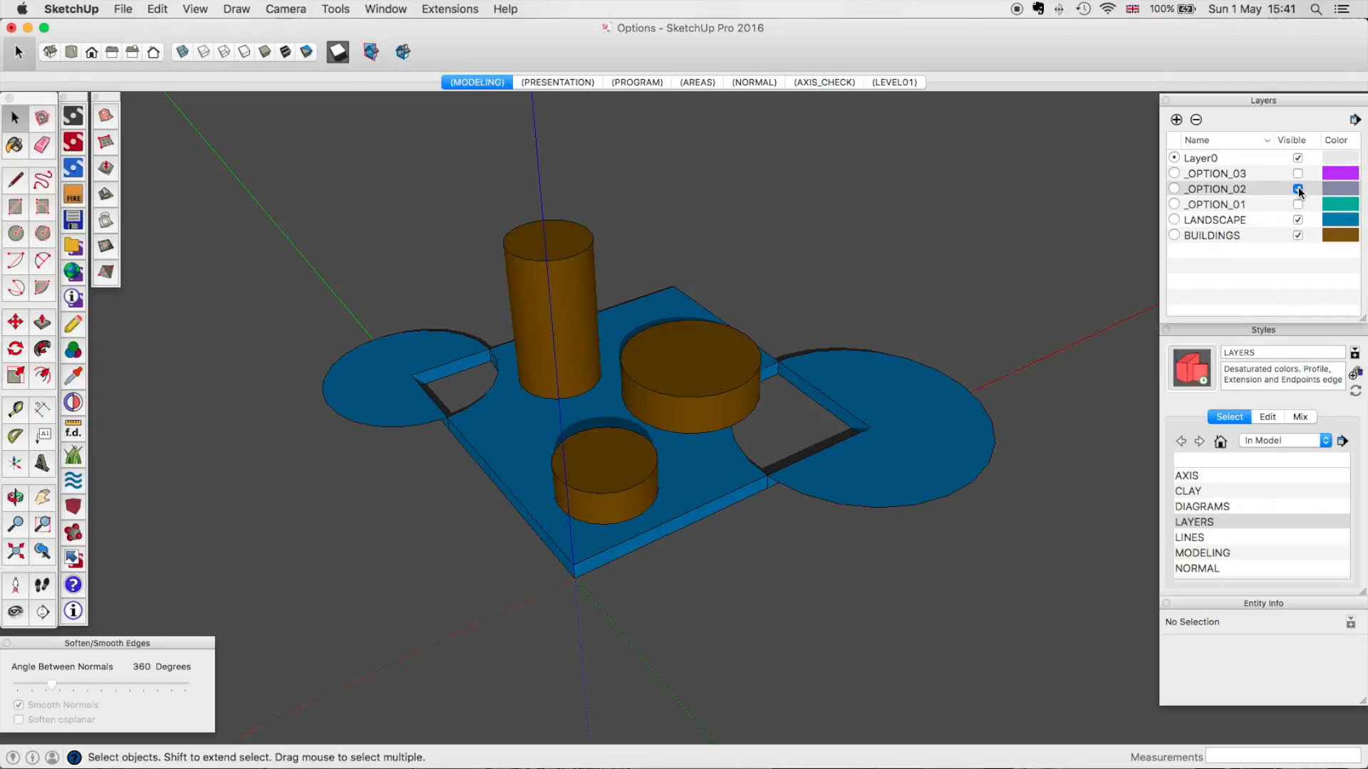
click(1297, 189)
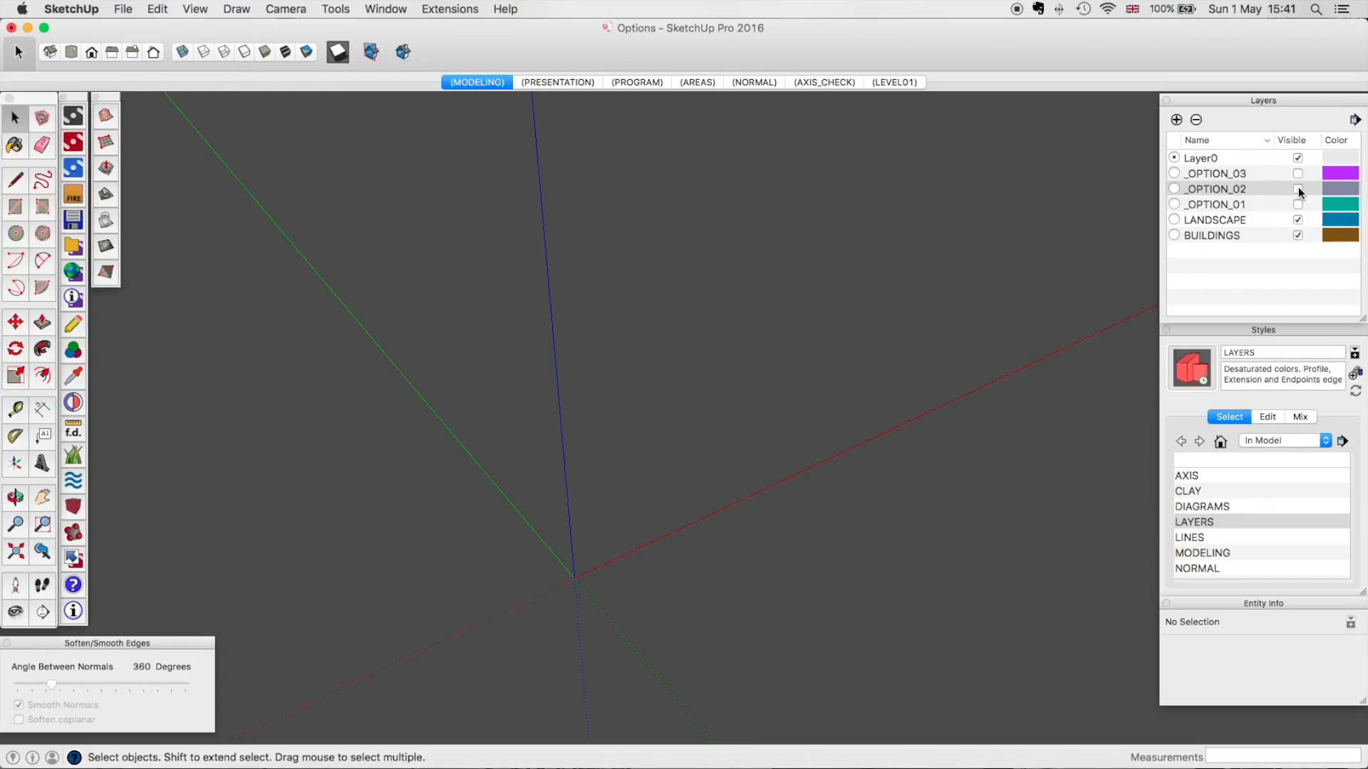